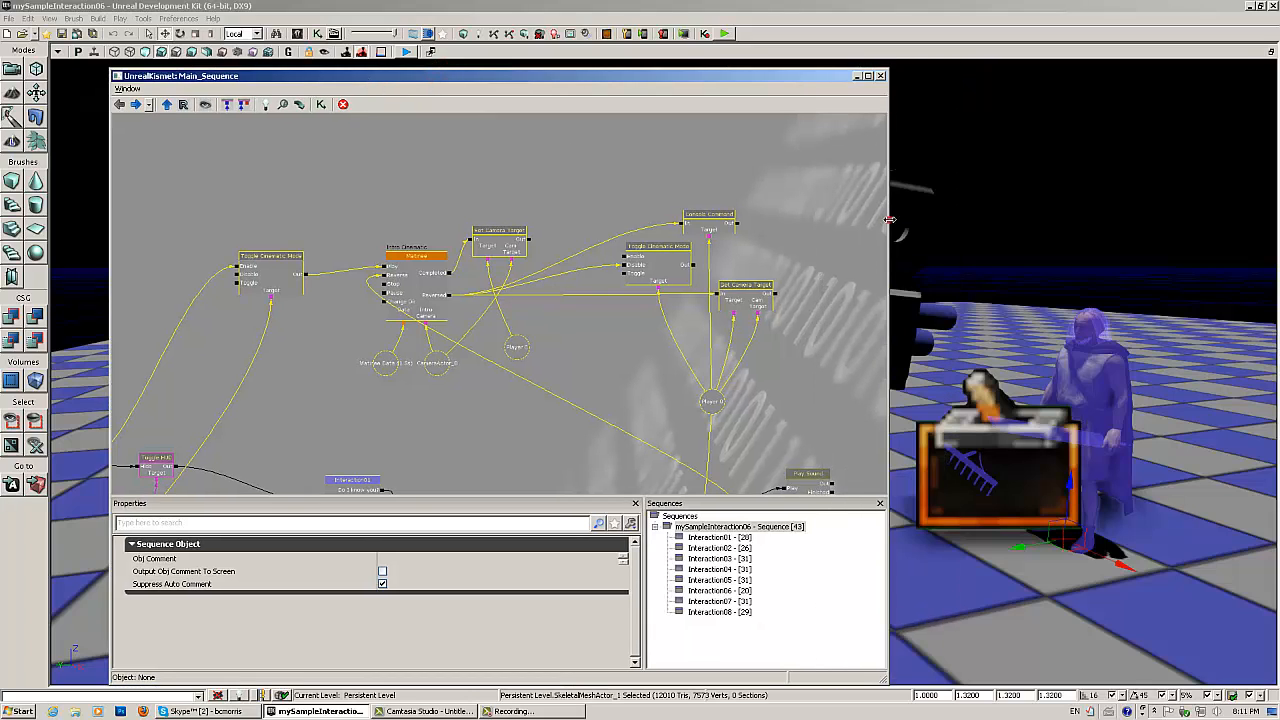
Widen the Kismet window and examine how the main sequence's cinematic, HUD and interaction nodes are connected
left_click_drag(889, 219, 1138, 219)
scroll(443, 300, "up", 4)
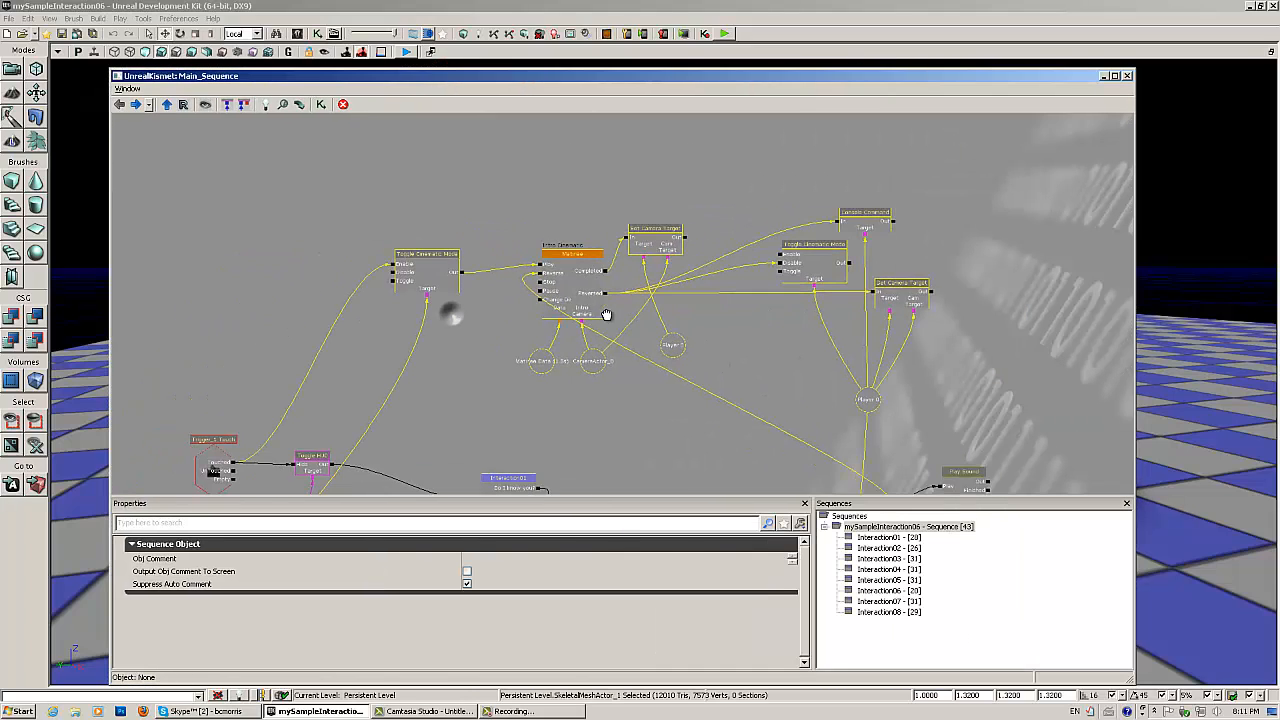
scroll(655, 318, "down", 6)
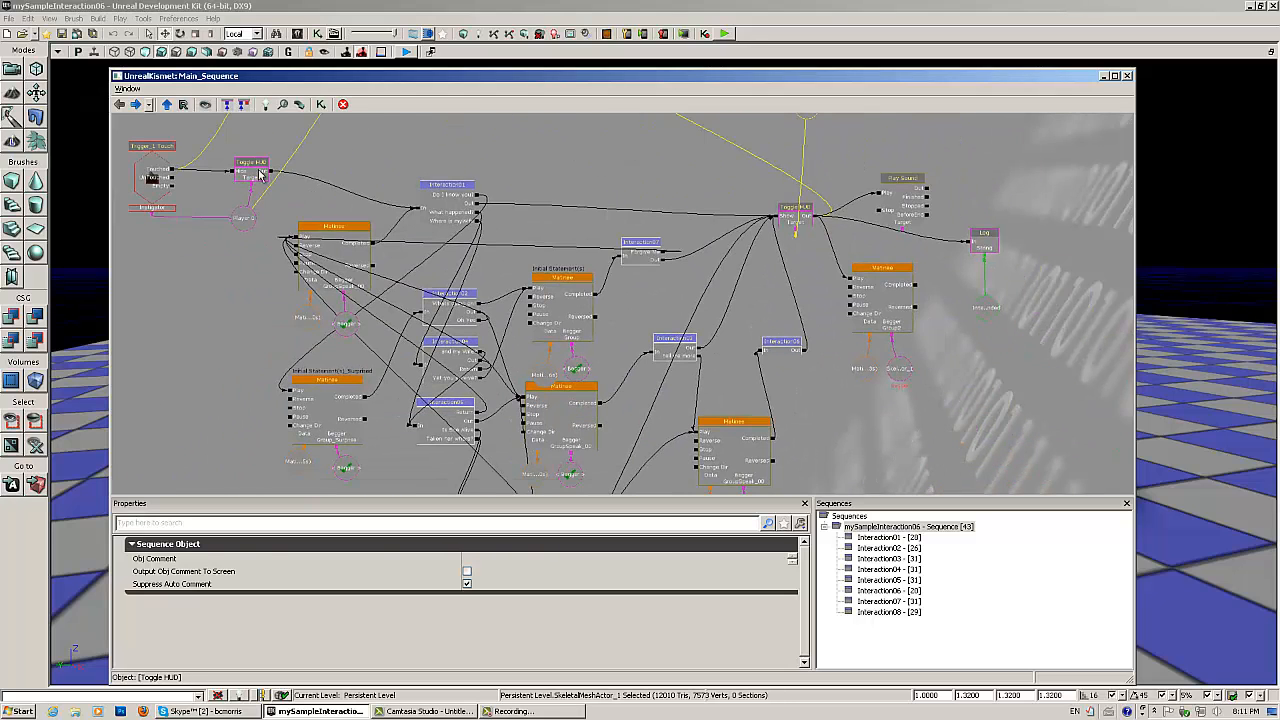
scroll(620, 197, "down", 3)
scroll(611, 201, "up", 3)
left_click_drag(591, 200, 605, 387)
right_click(625, 175)
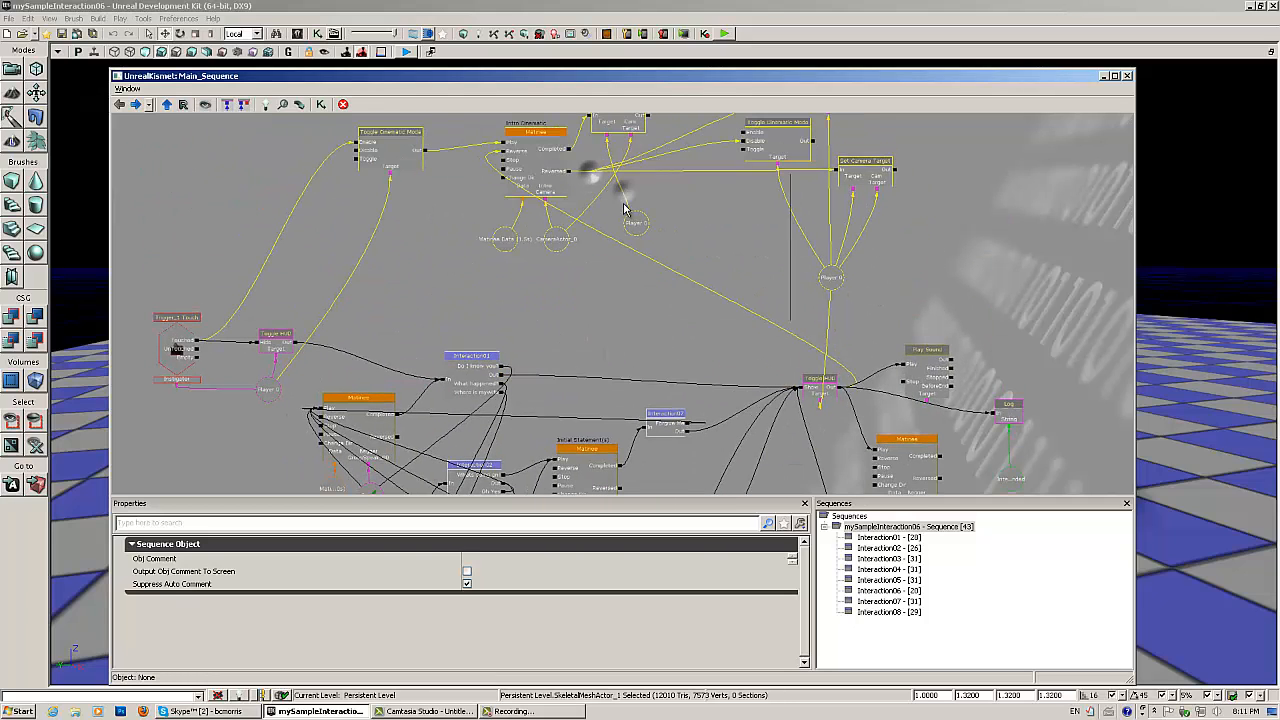
right_click(542, 297)
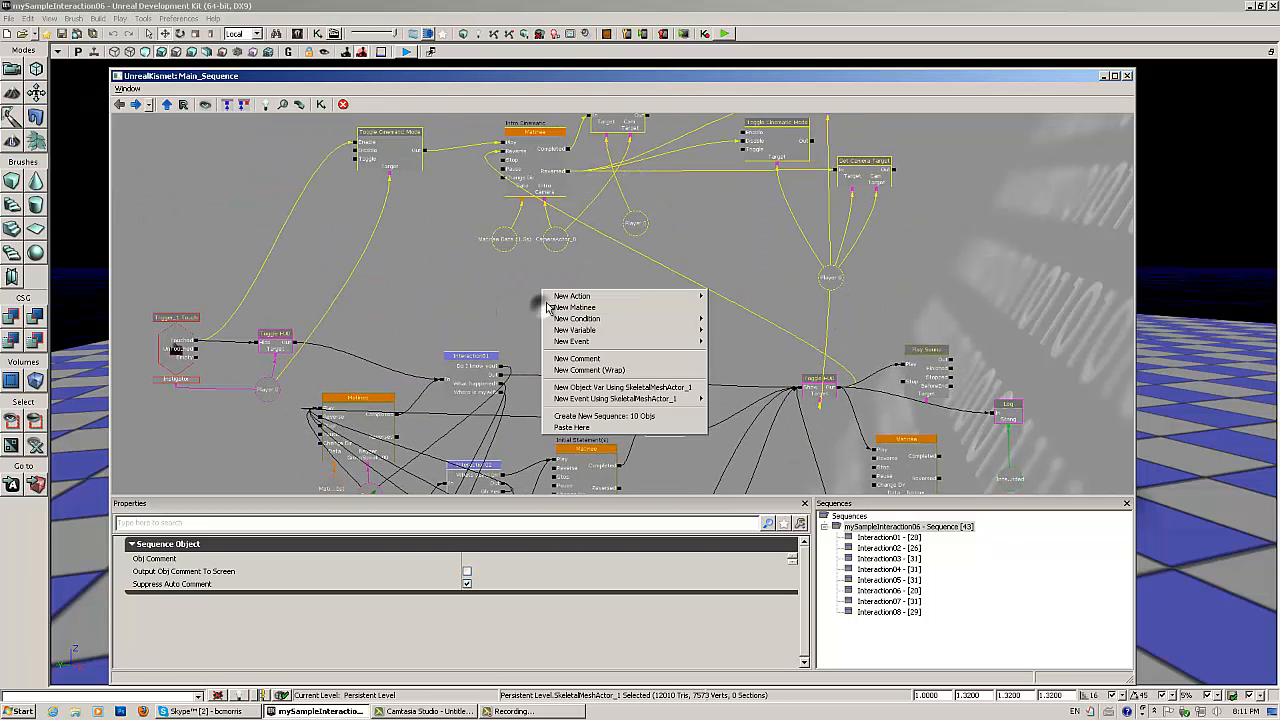
right_click(708, 215)
left_click(734, 76)
left_click_drag(731, 83, 725, 97)
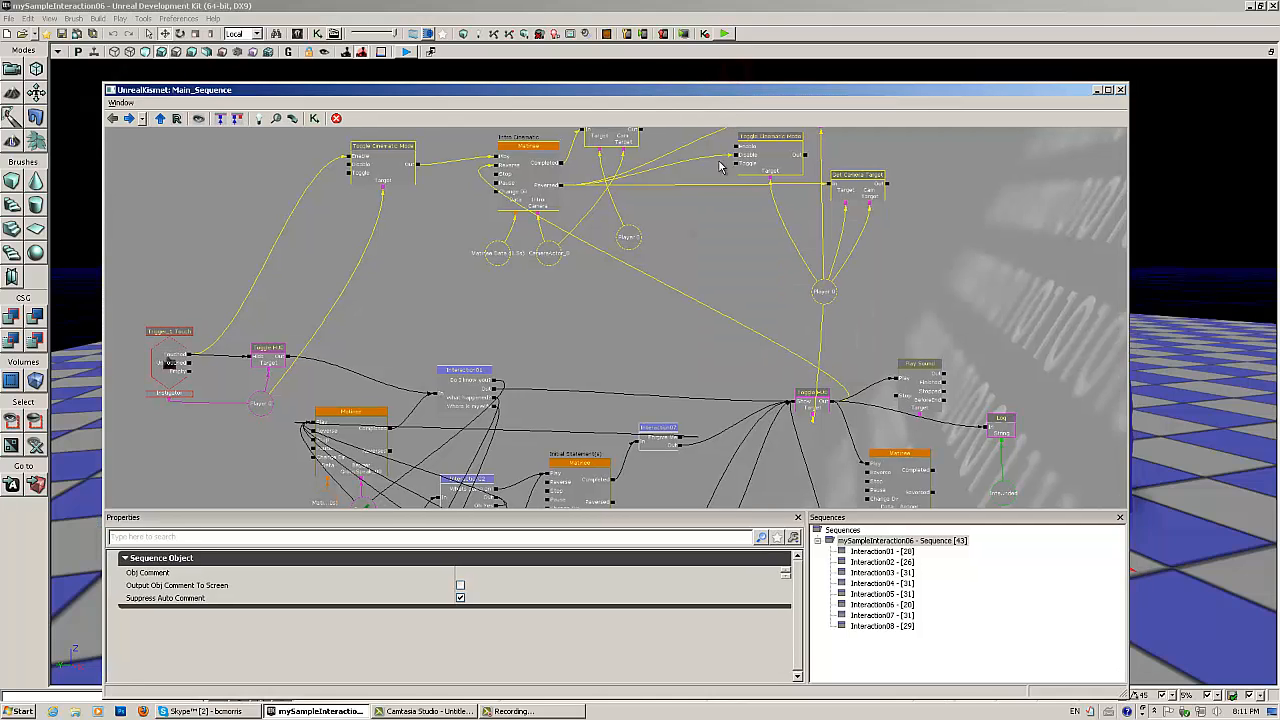
Minimize Kismet, play the level in the editor preview, walk up to the old man and choose Leave in the conversation
left_click(1098, 91)
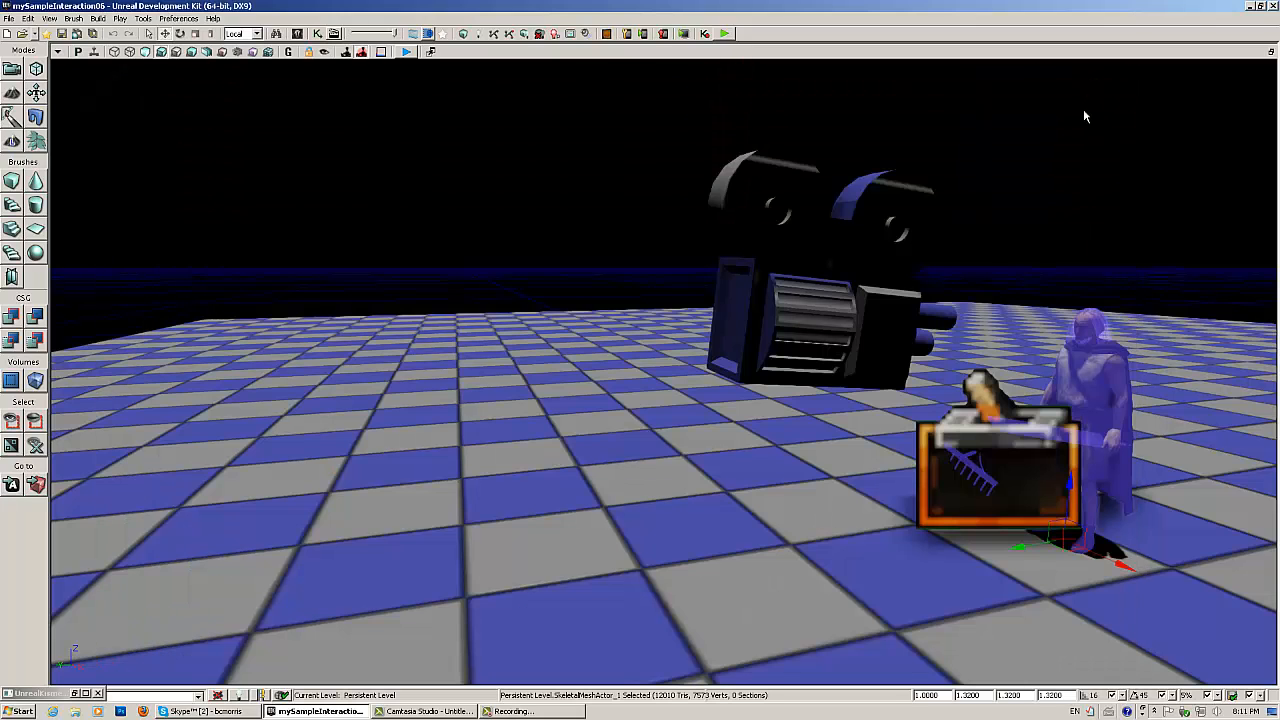
left_click(726, 35)
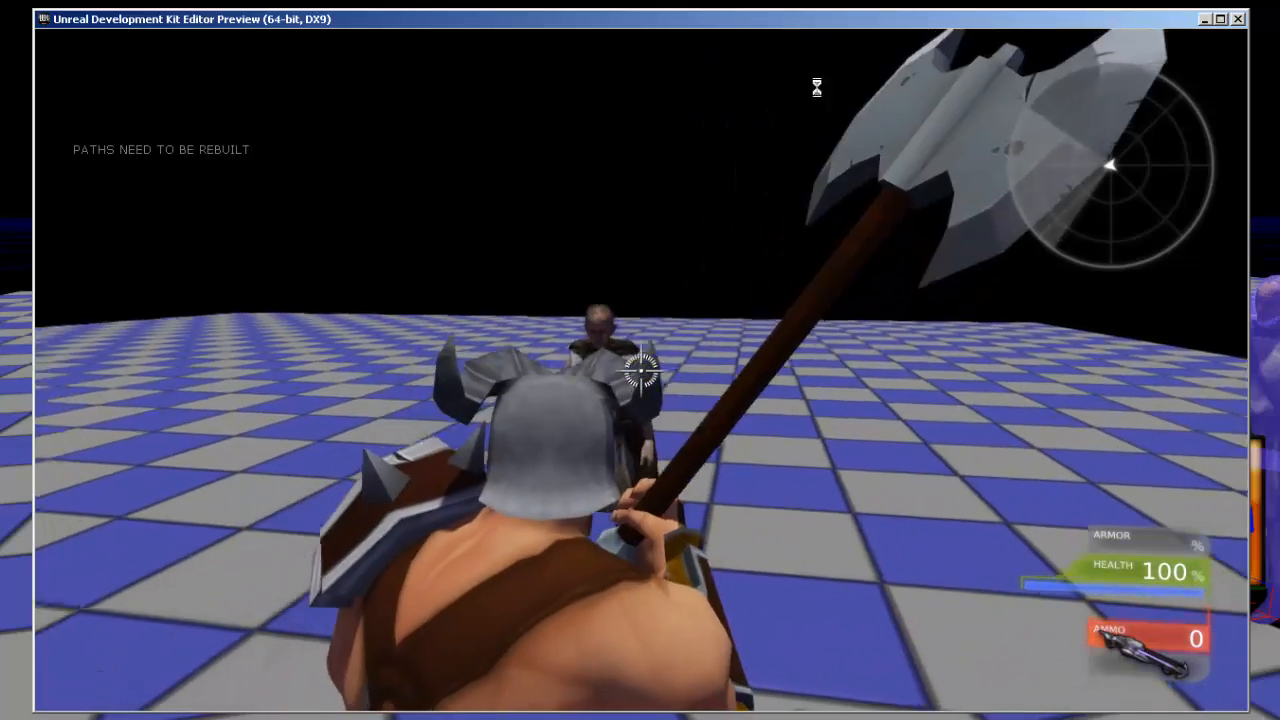
key("a")
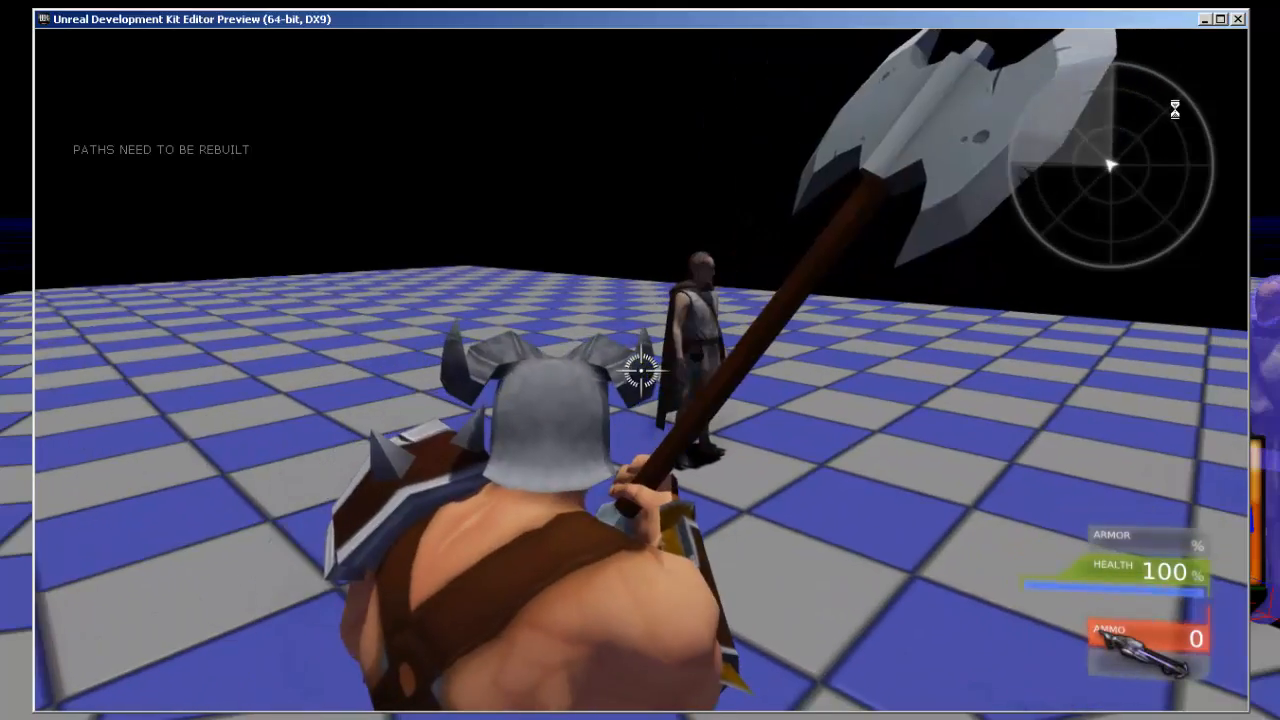
key("d")
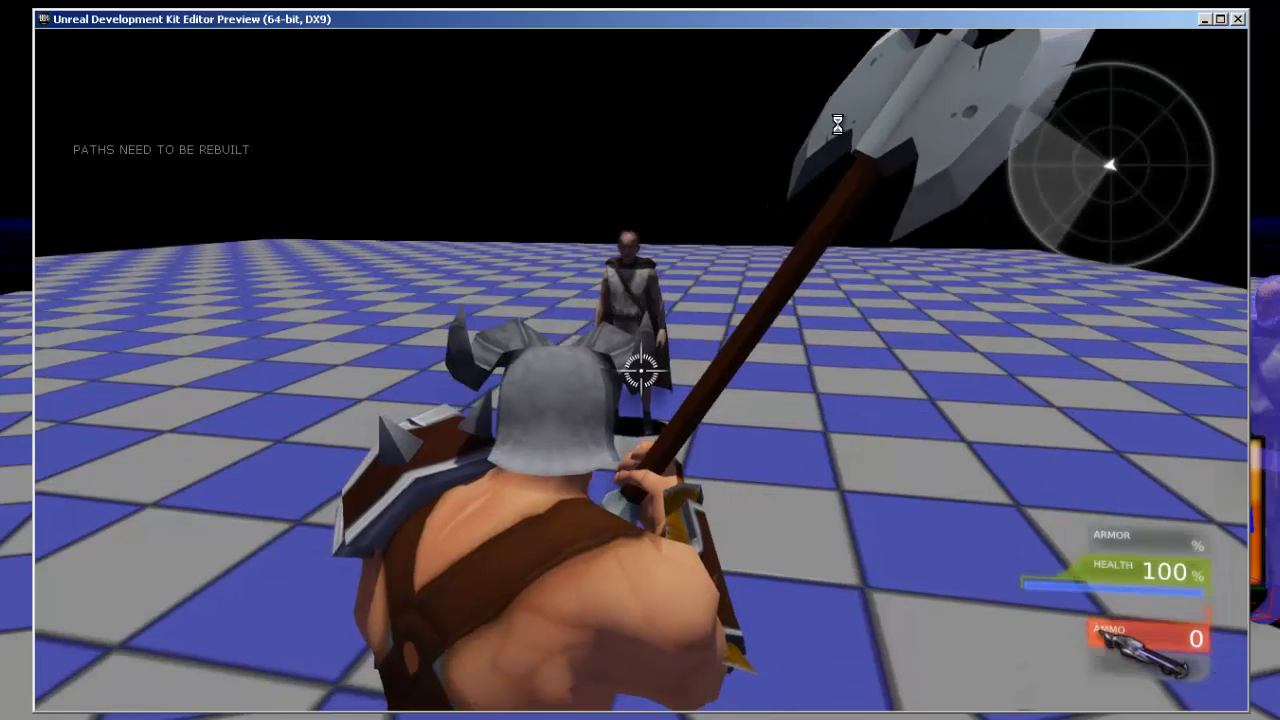
key("w")
key("e")
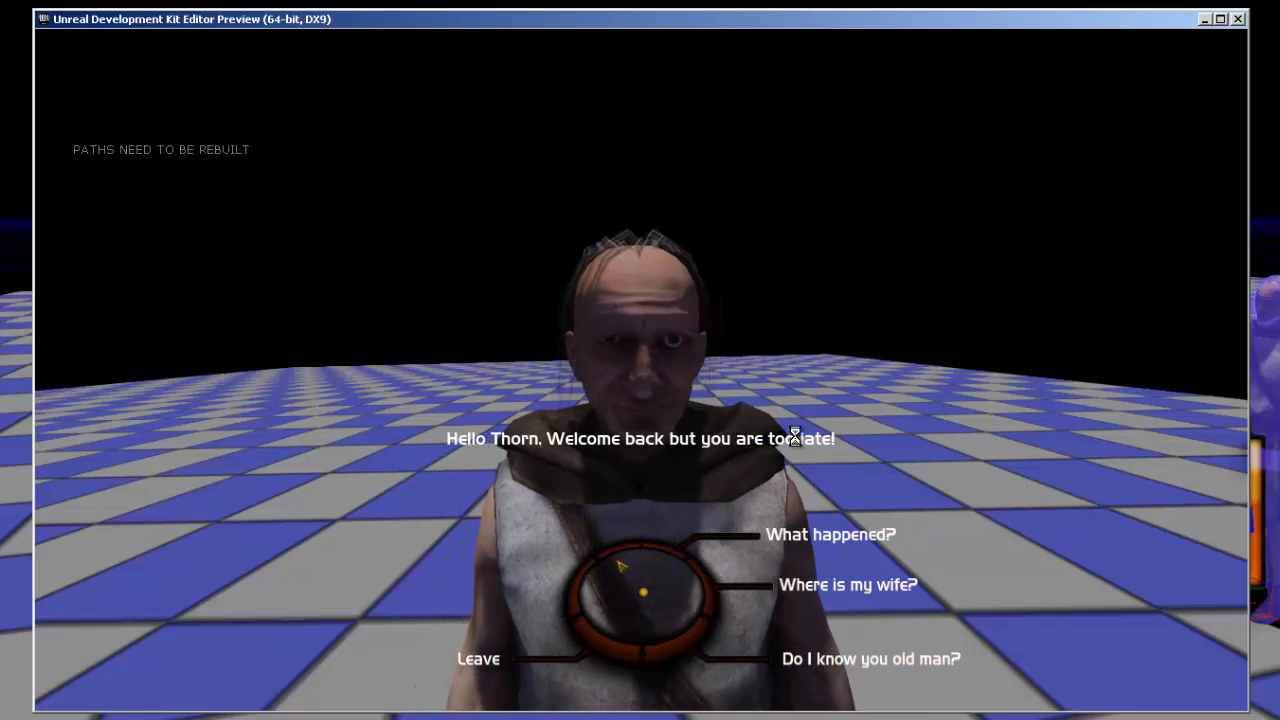
left_click(531, 705)
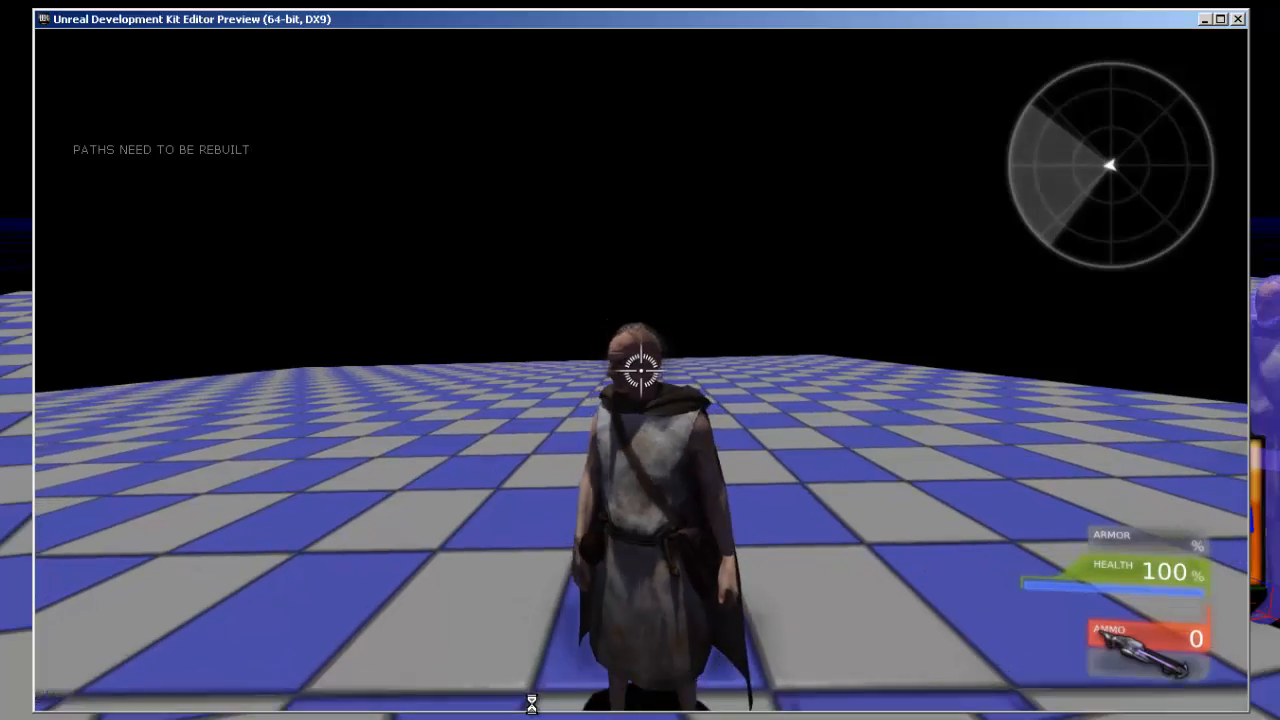
Approach the old man a second time, choose Leave in the conversation and end the preview
key("w")
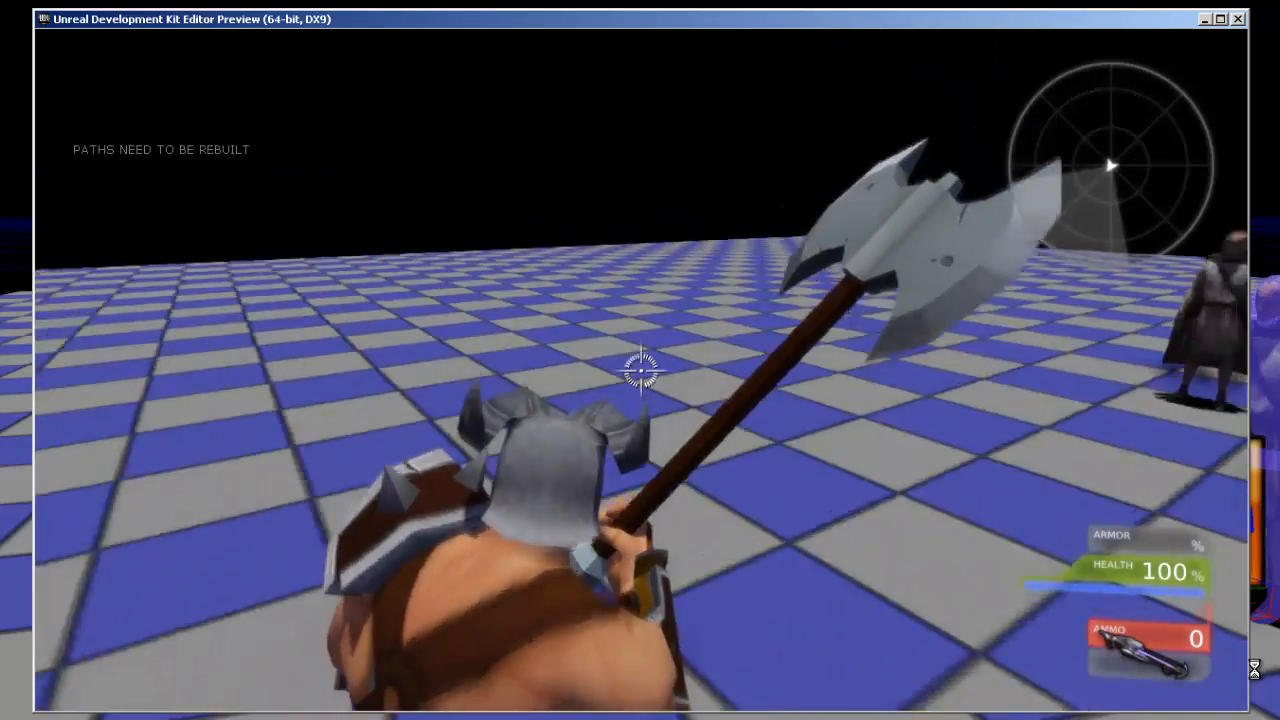
key("w")
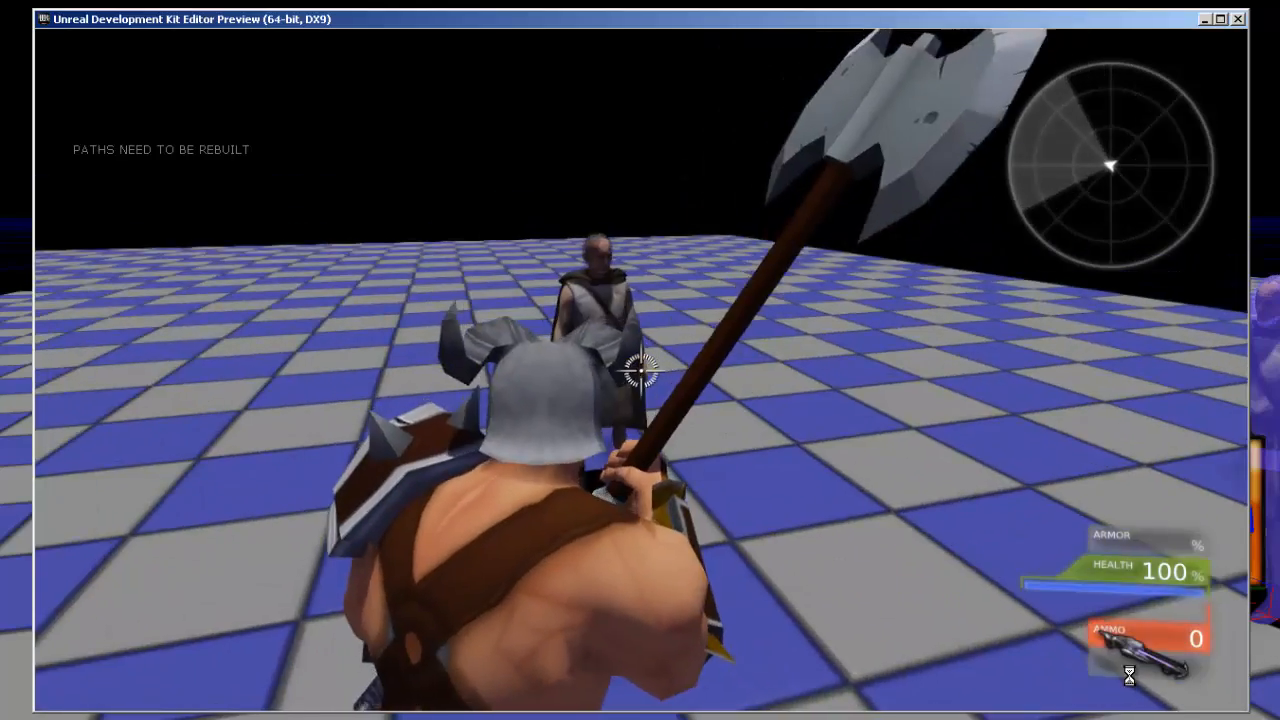
key("e")
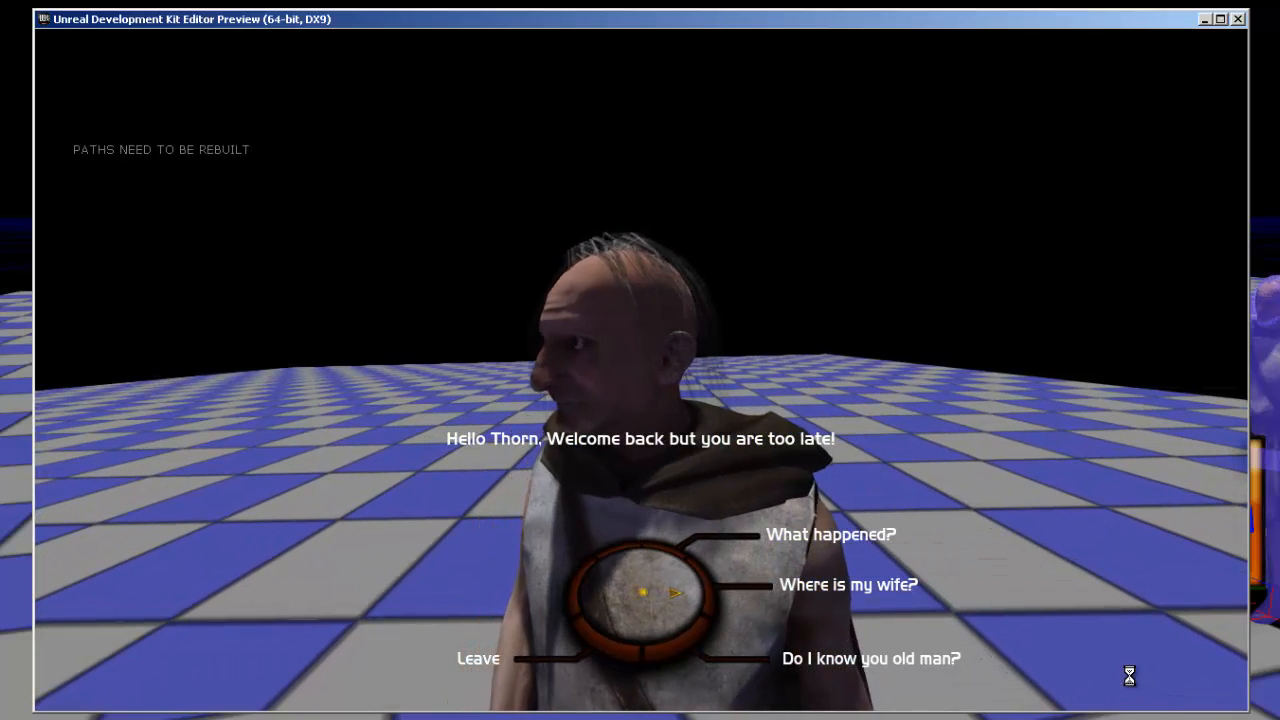
left_click(570, 709)
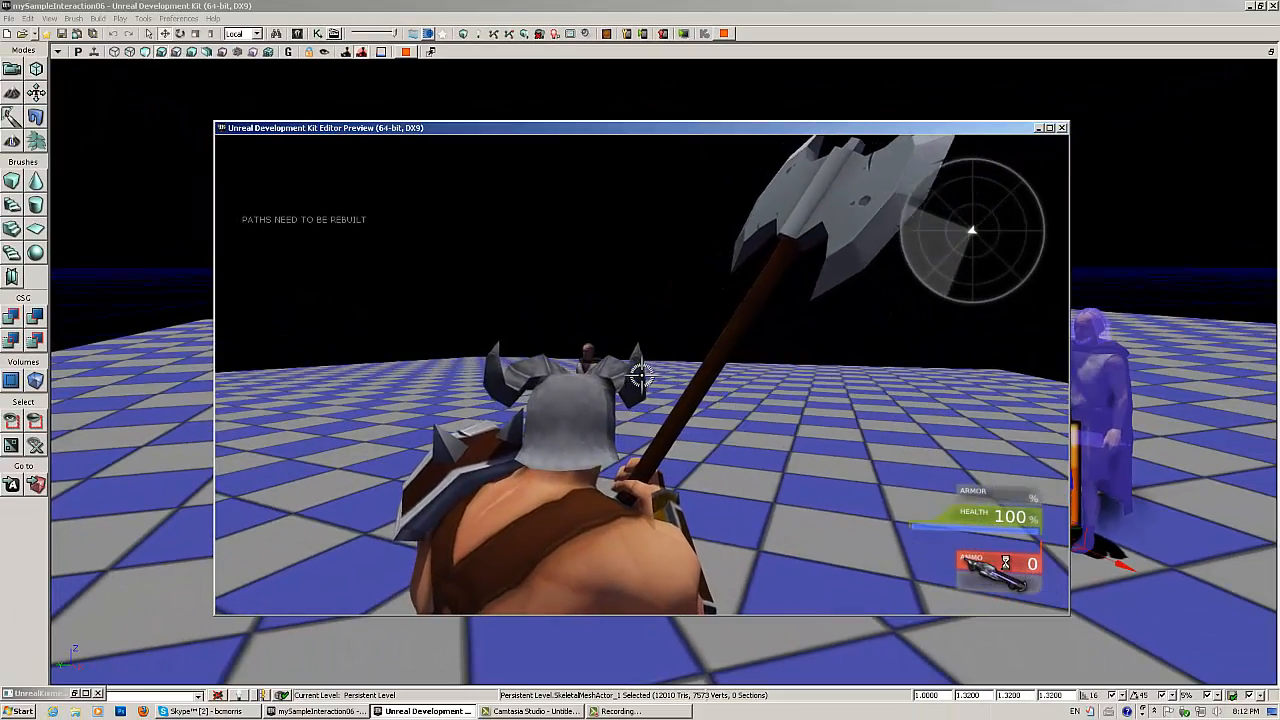
key("Escape")
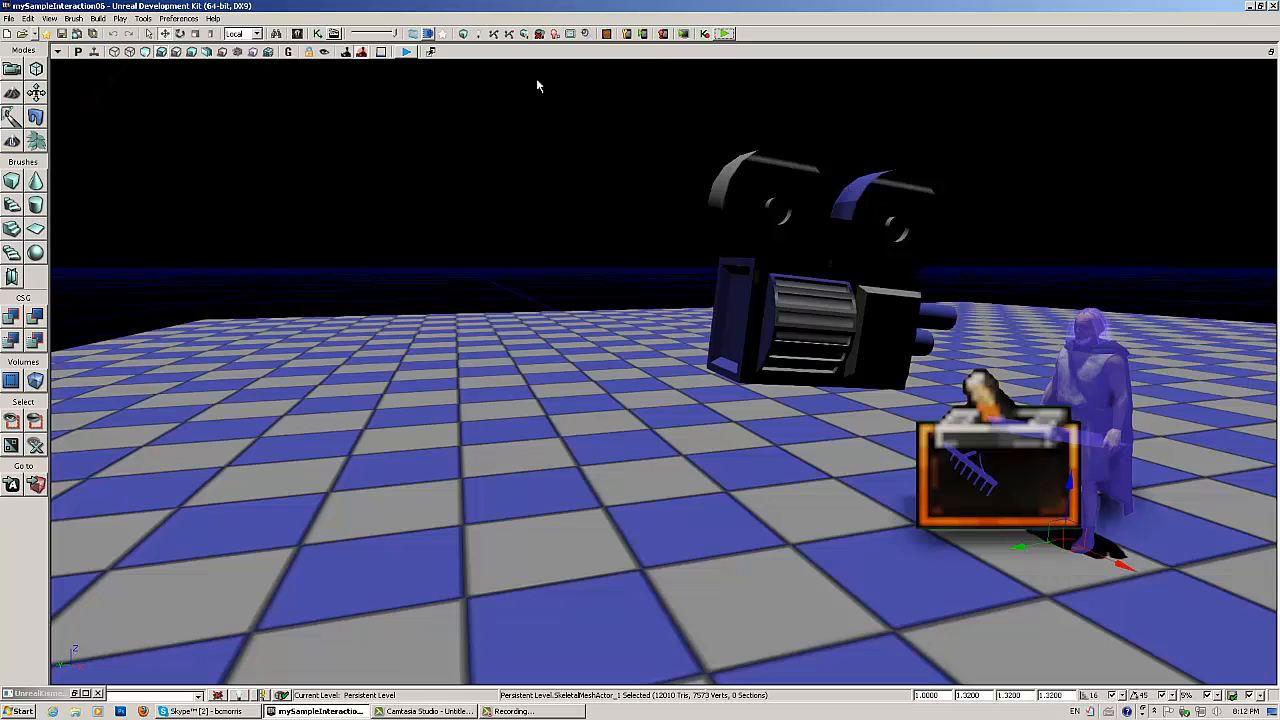
Reopen Kismet and examine the main sequence from the intro cinematic and camera nodes down to the interactions
left_click(316, 34)
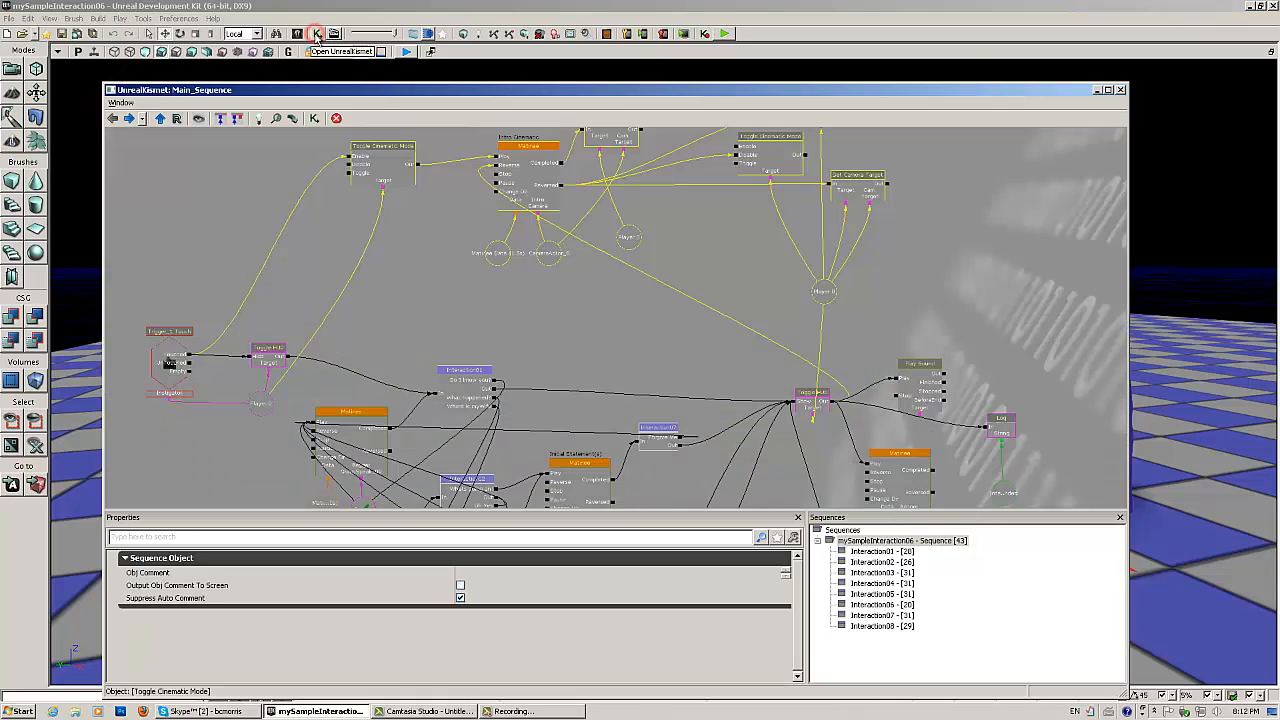
left_click_drag(337, 286, 554, 203)
scroll(423, 314, "down", 1)
scroll(509, 354, "up", 2)
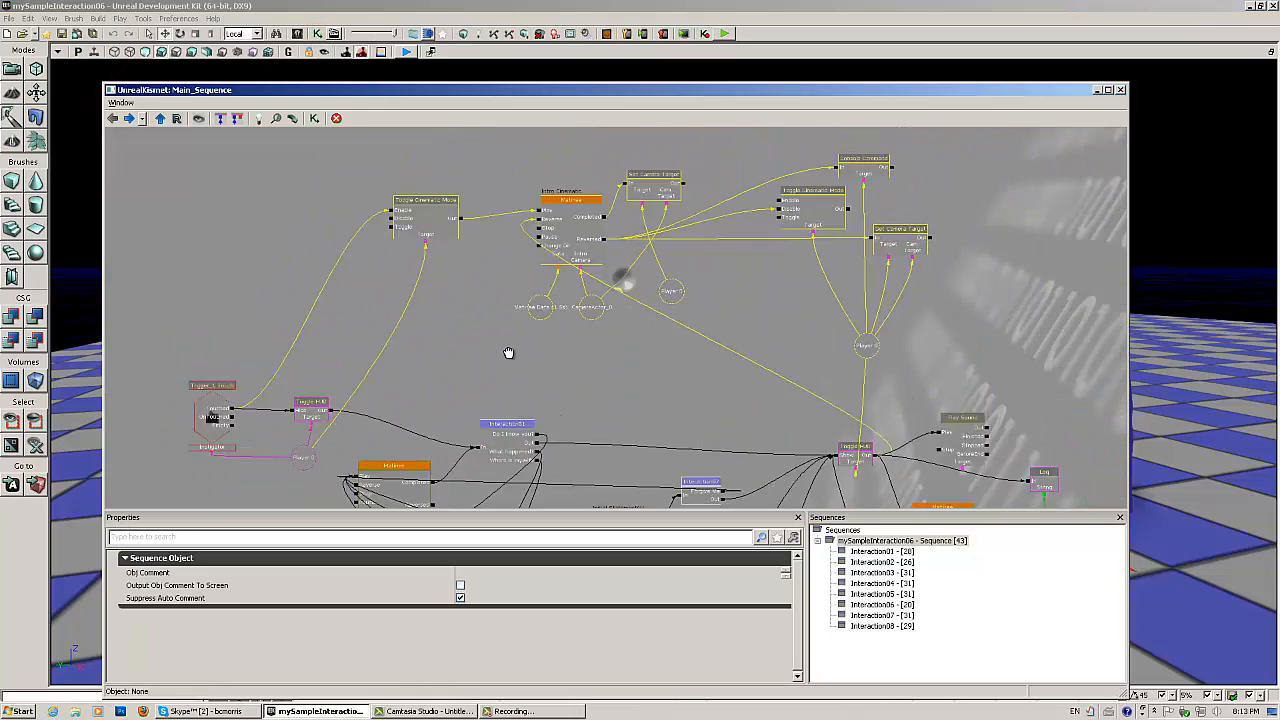
scroll(463, 366, "up", 1)
scroll(462, 370, "up", 1)
scroll(462, 370, "down", 2)
left_click_drag(462, 370, 705, 122)
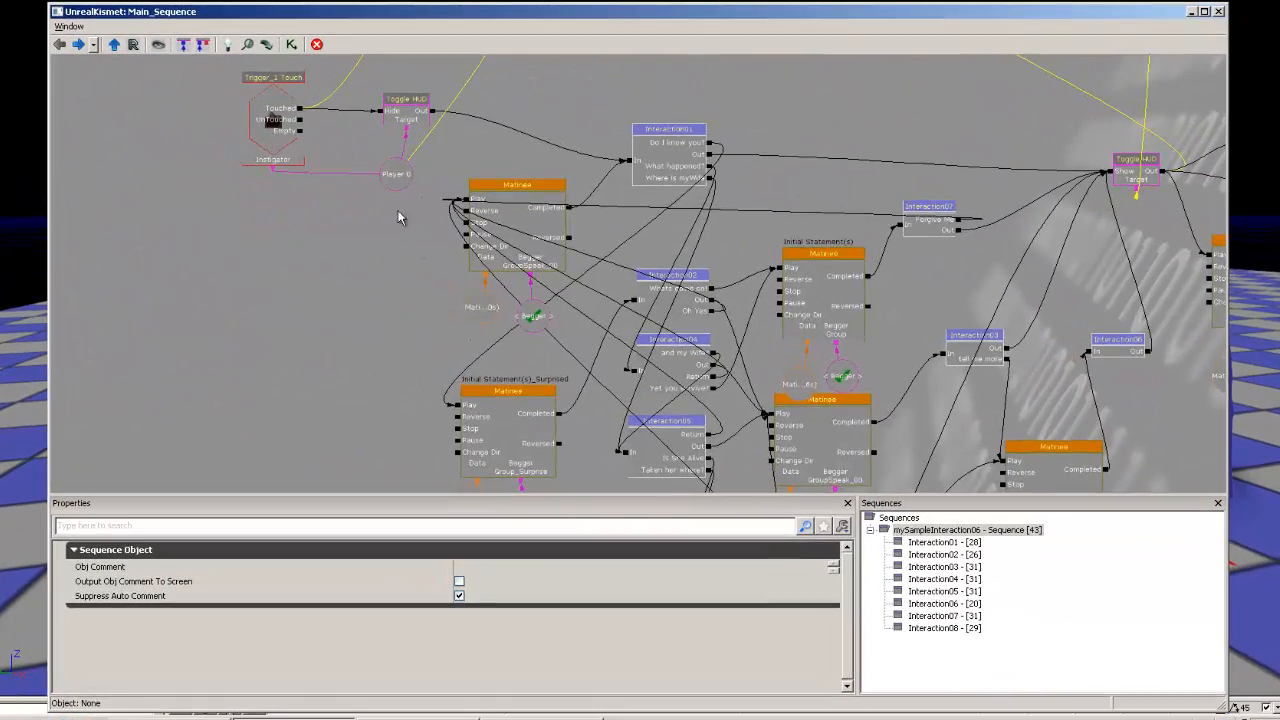
Select the Trigger_1 Touch event in Kismet, narrow the window and select the trigger beside the old man in the level
left_click_drag(398, 217, 557, 326)
scroll(557, 326, "up", 2)
left_click_drag(372, 344, 421, 296)
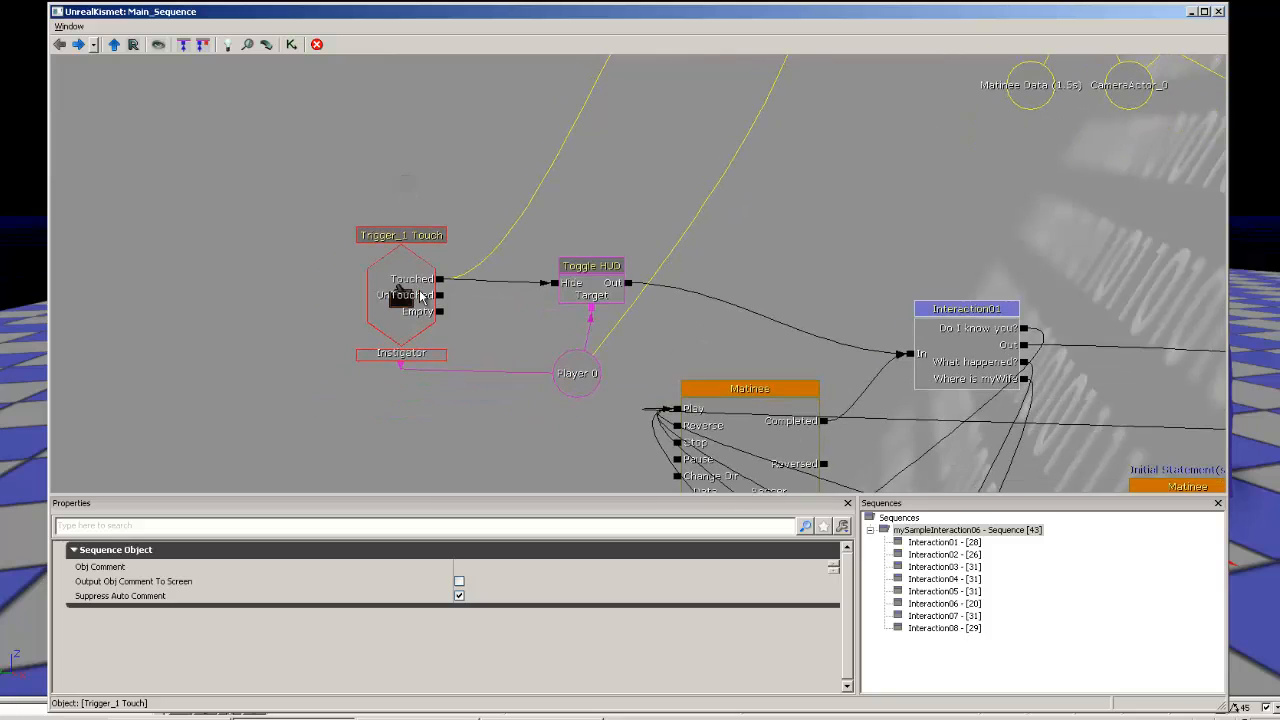
left_click_drag(481, 221, 503, 147)
left_click(366, 241)
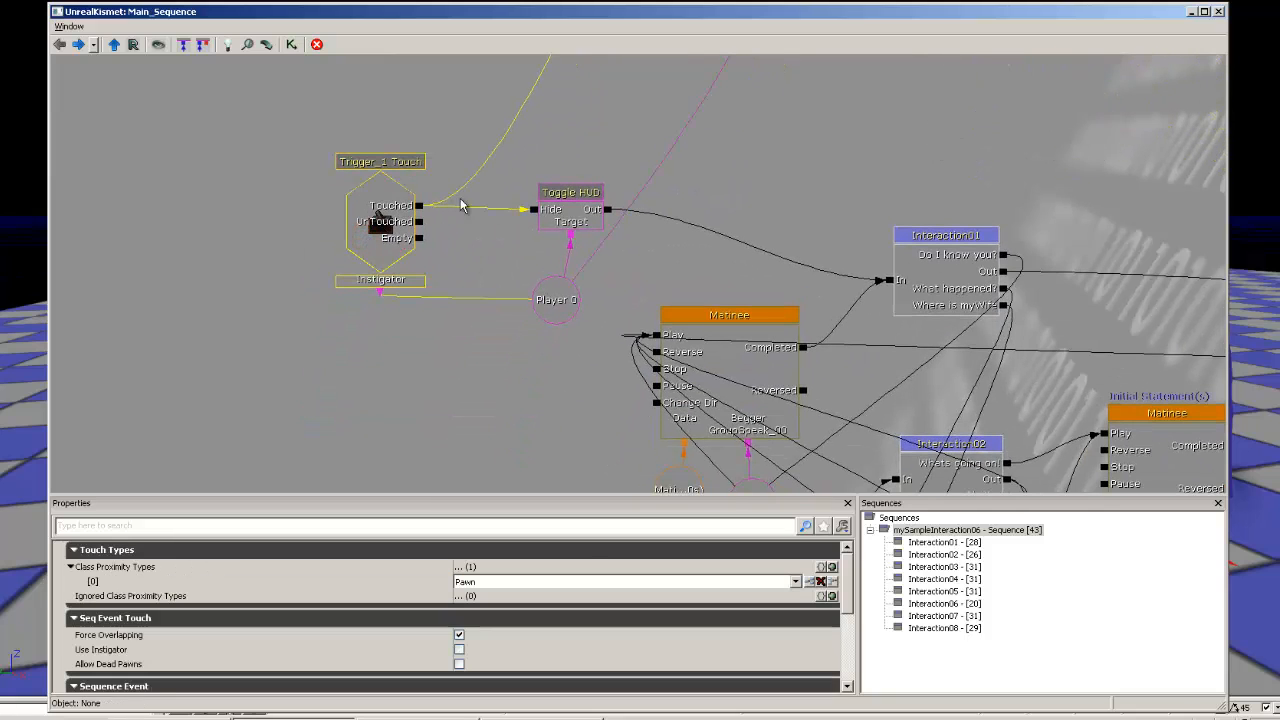
left_click_drag(636, 148, 782, 106)
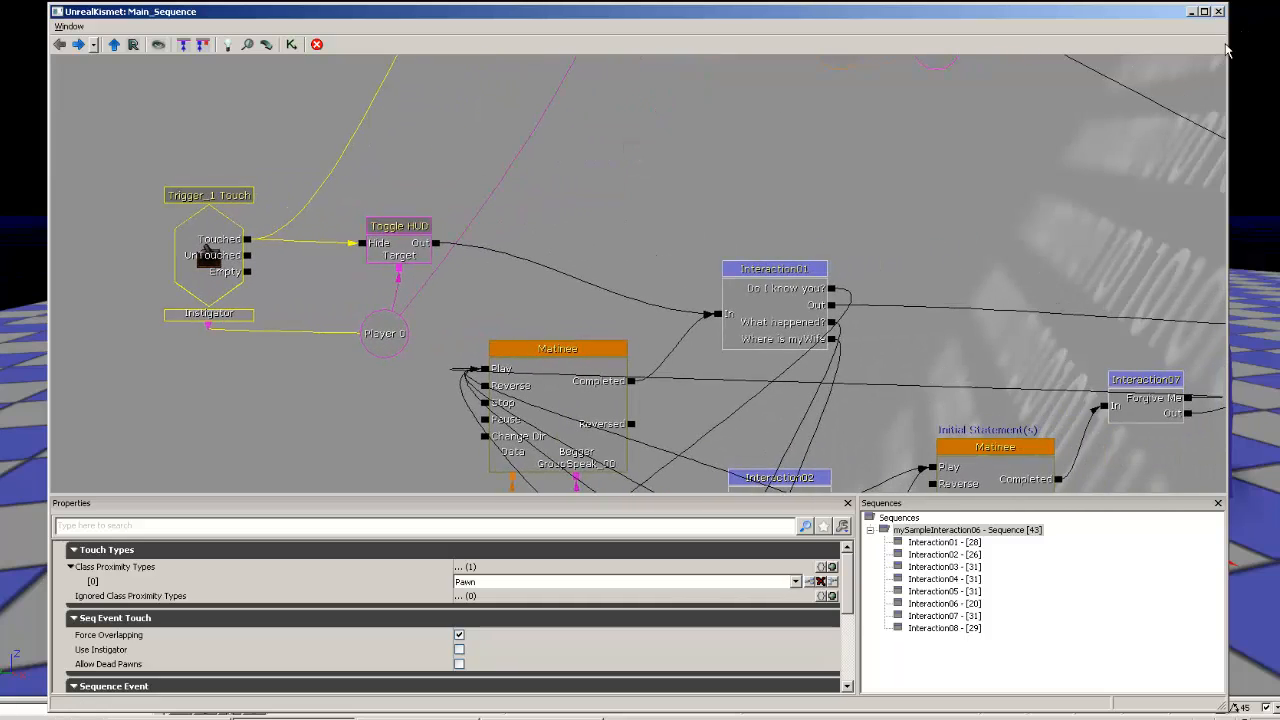
left_click_drag(1226, 39, 741, 40)
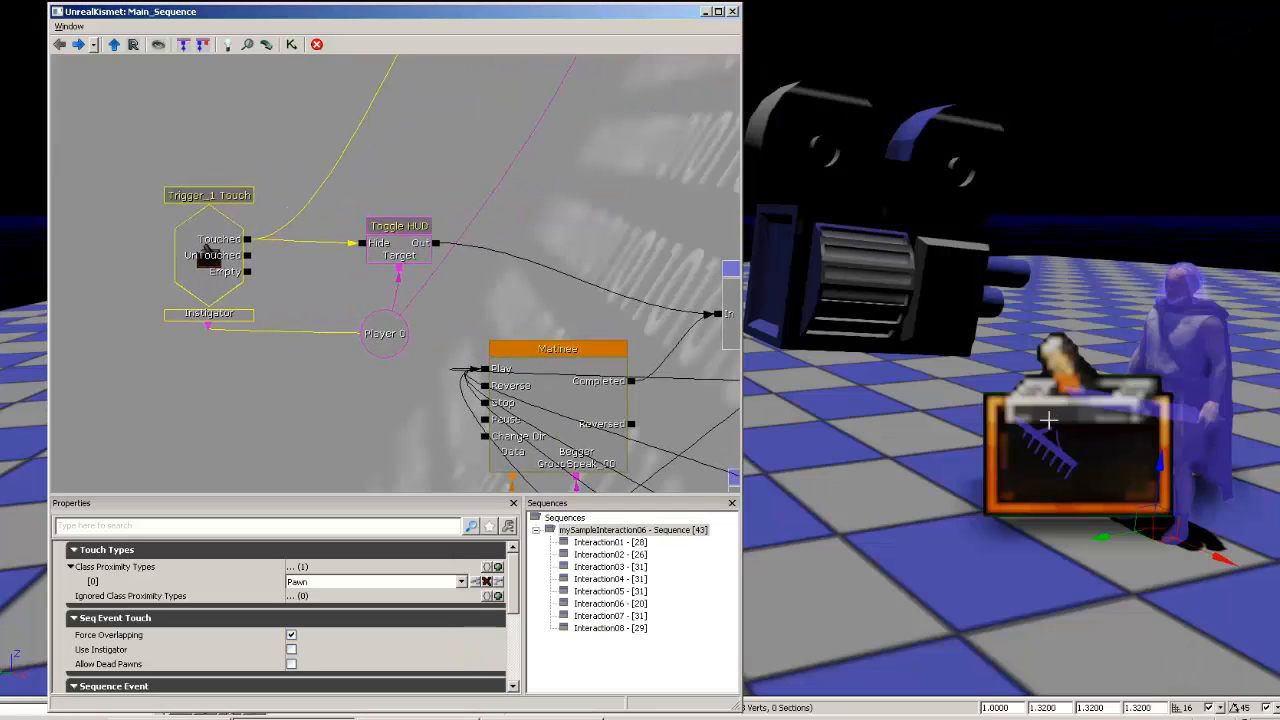
left_click(1046, 418)
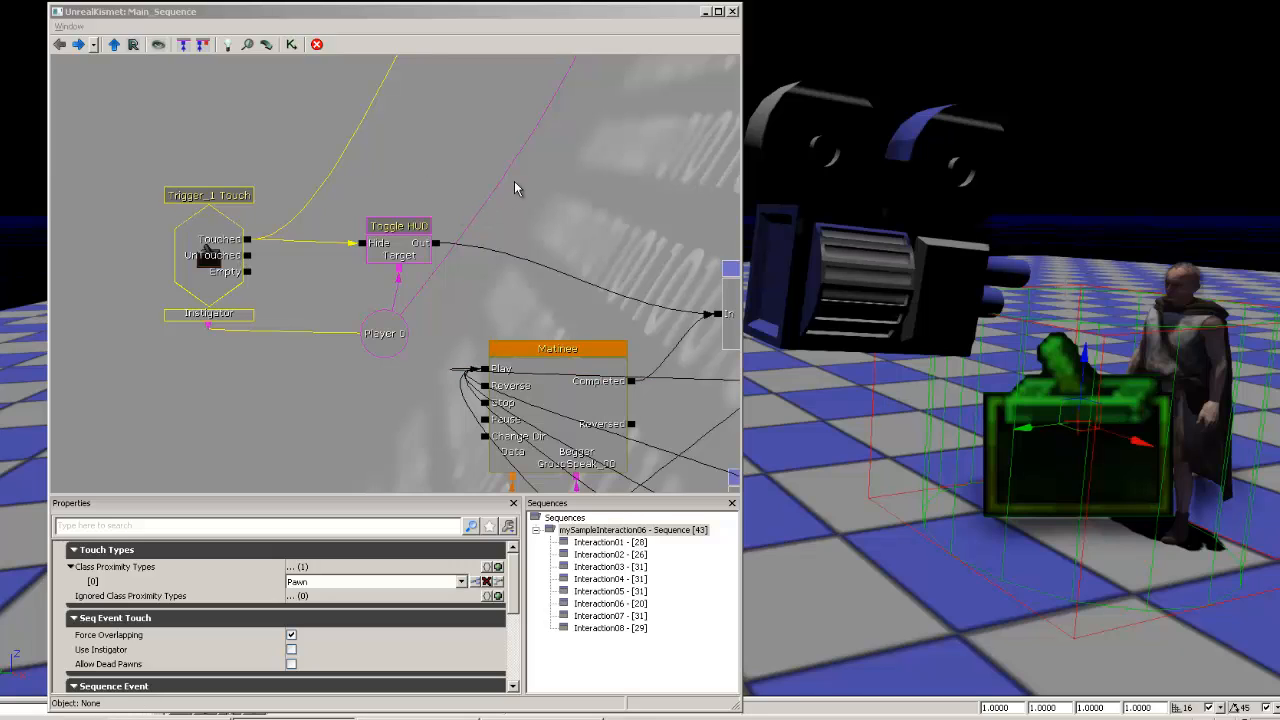
Follow the touch event's link to the Toggle Cinematic Mode, Intro Cinematic Matinee and Set Camera Target nodes
left_click_drag(514, 188, 443, 295)
left_click_drag(508, 194, 430, 306)
left_click_drag(523, 168, 415, 254)
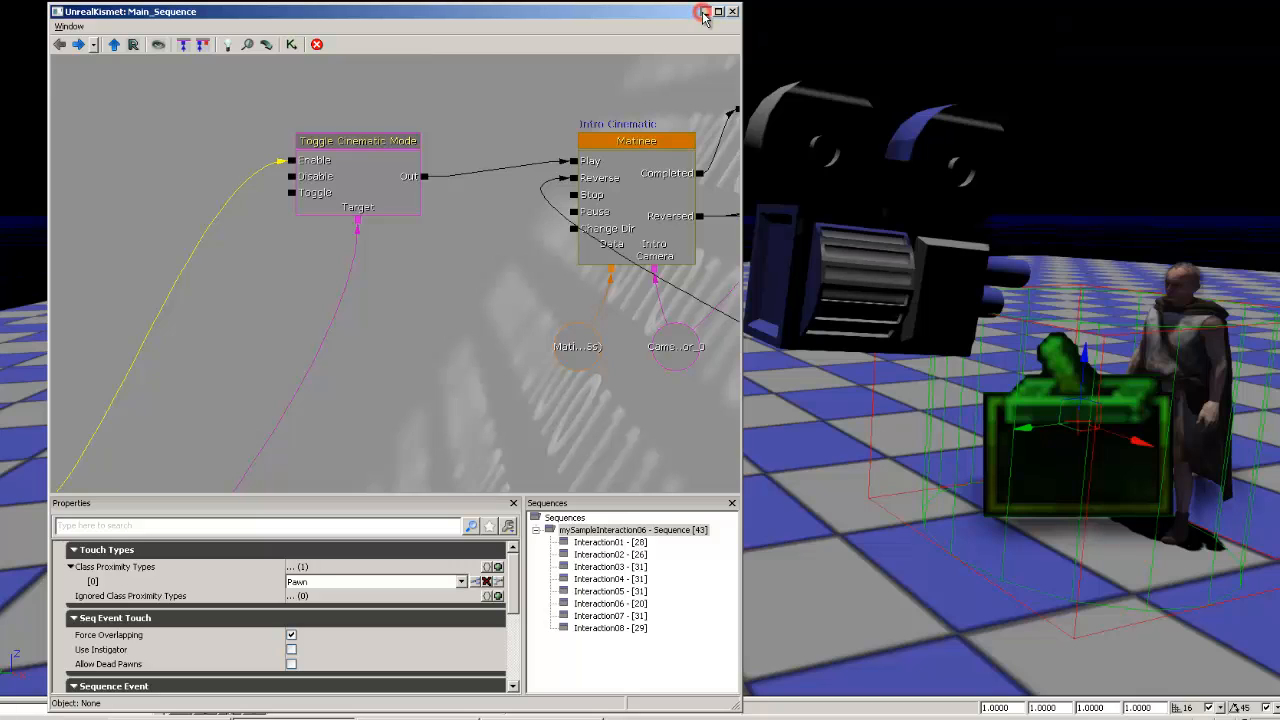
left_click_drag(453, 142, 257, 149)
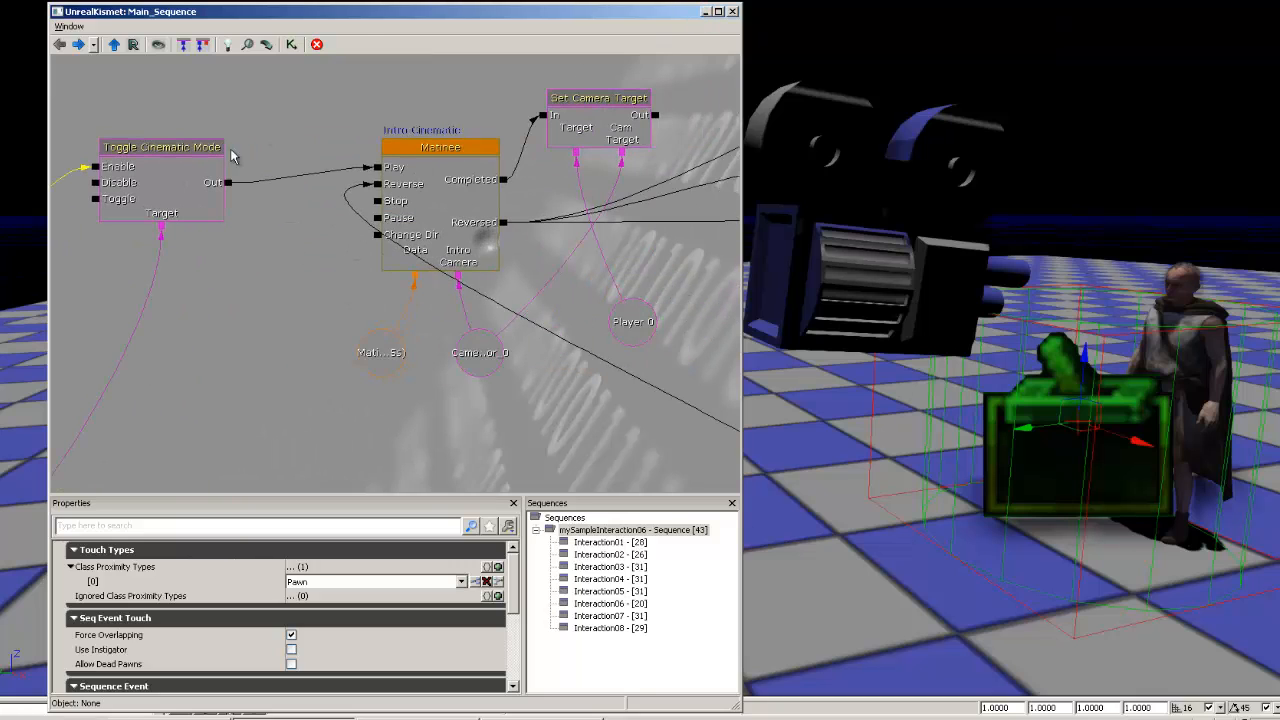
Minimize Kismet, play the level preview again and move the character around near the old man
left_click(705, 12)
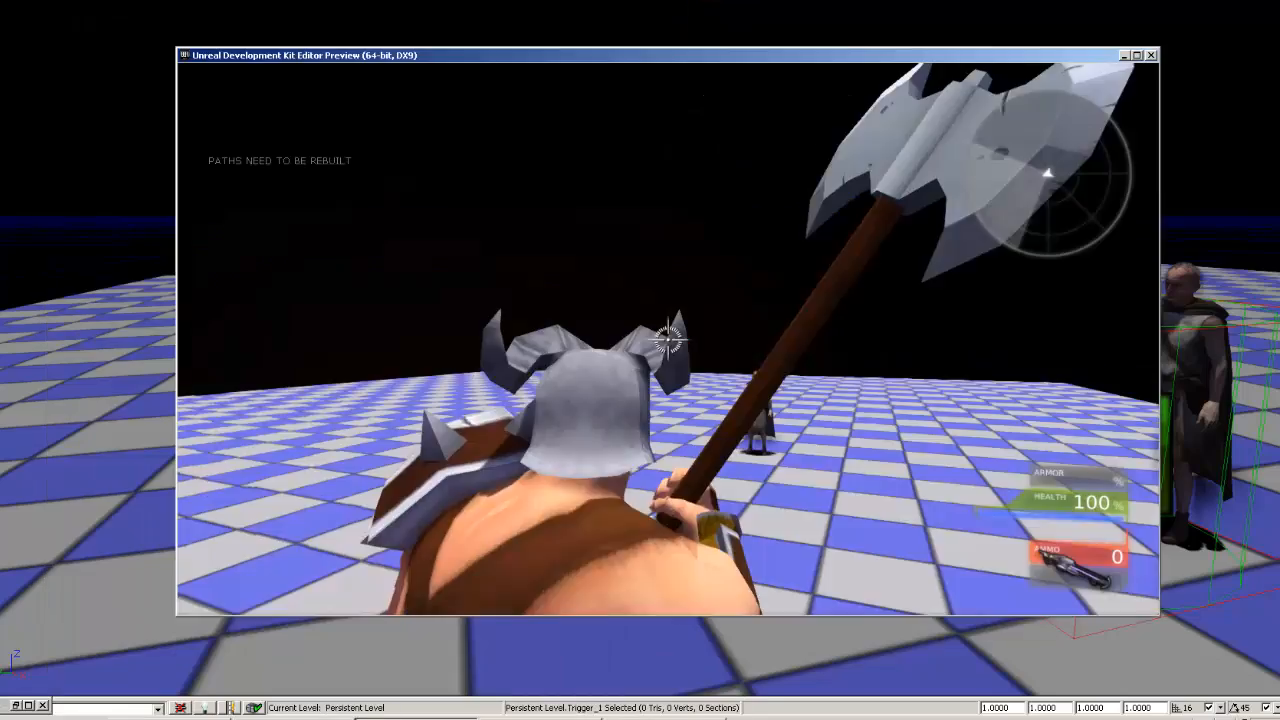
key("w")
key("w")
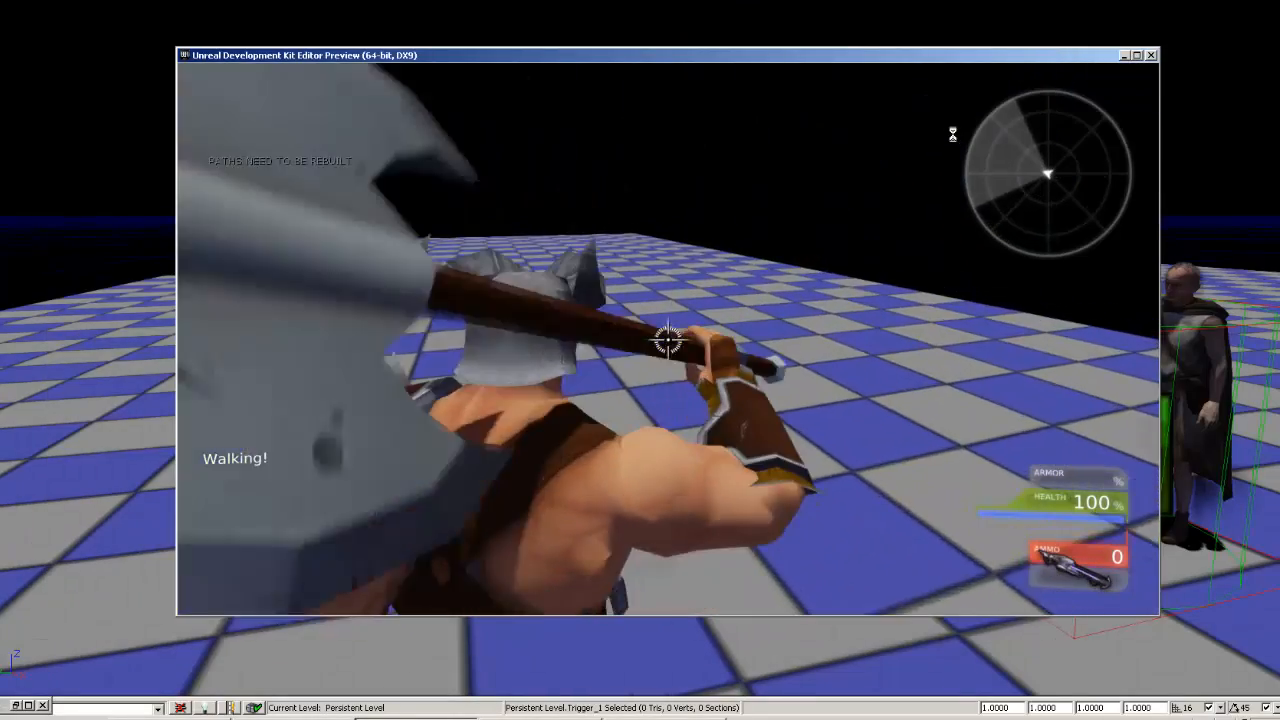
key("w")
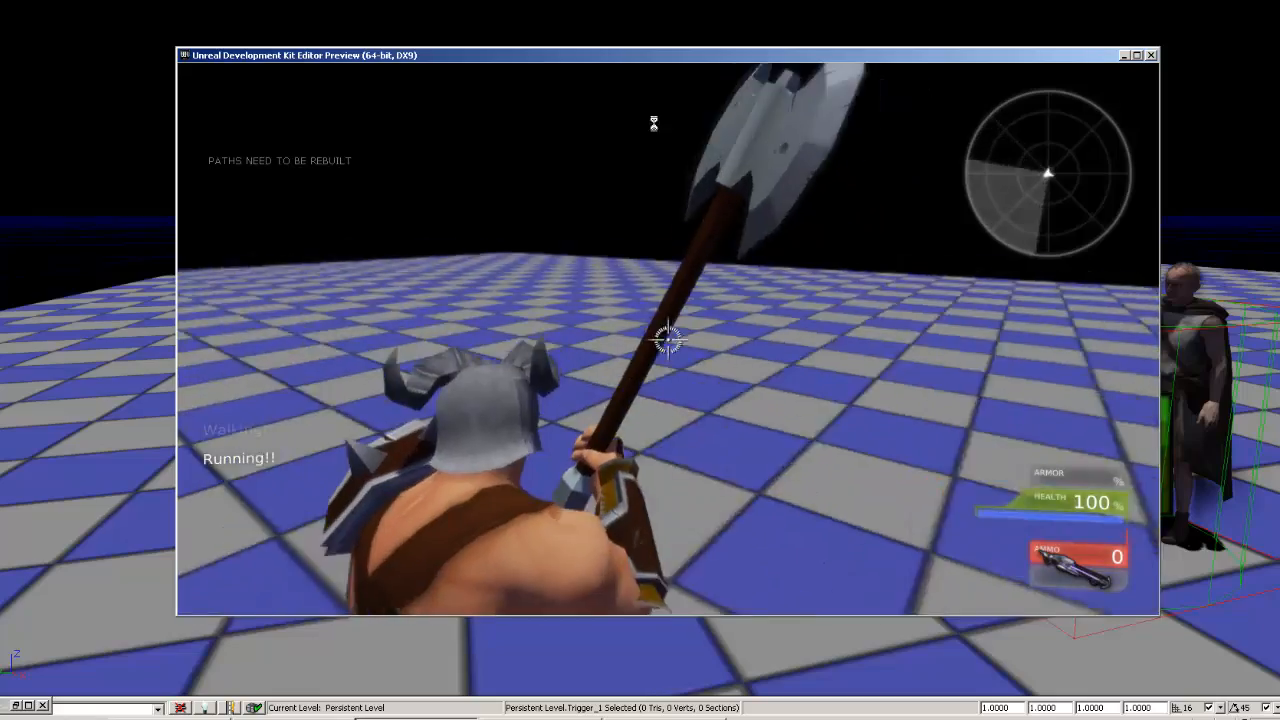
key("a")
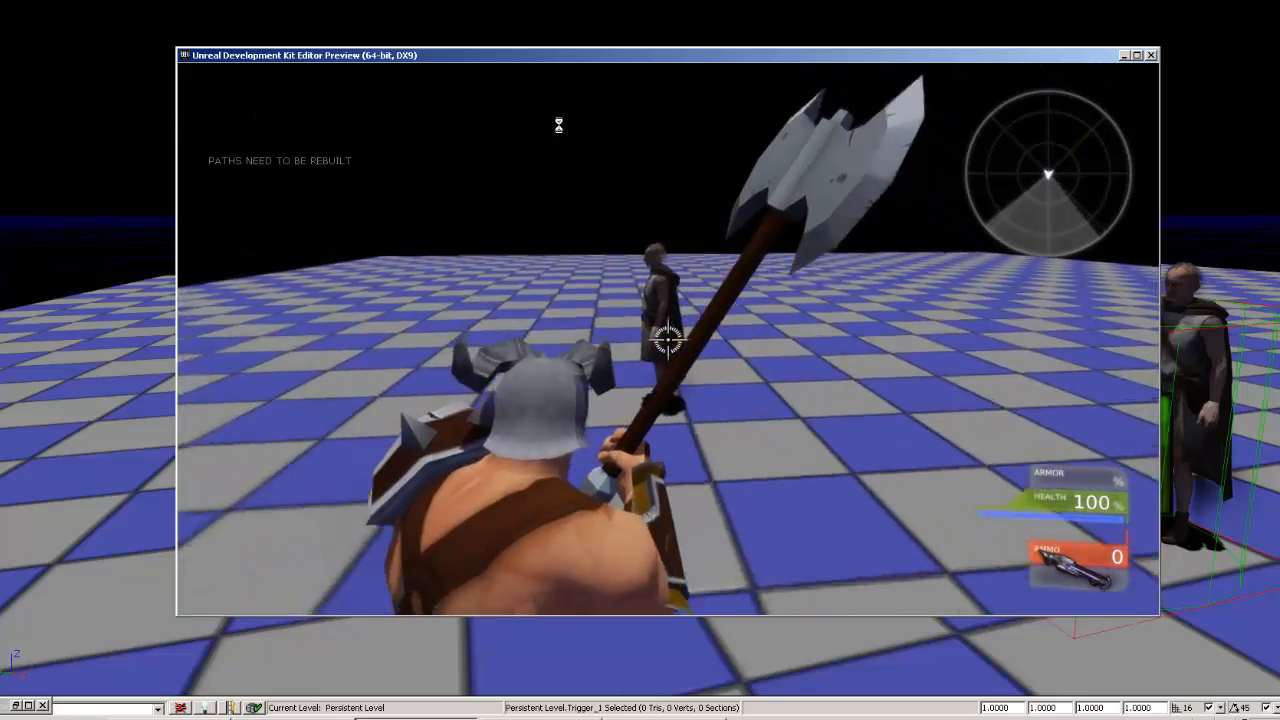
Walk up to the old man to start the conversation, choose Leave and stop the preview
key("w")
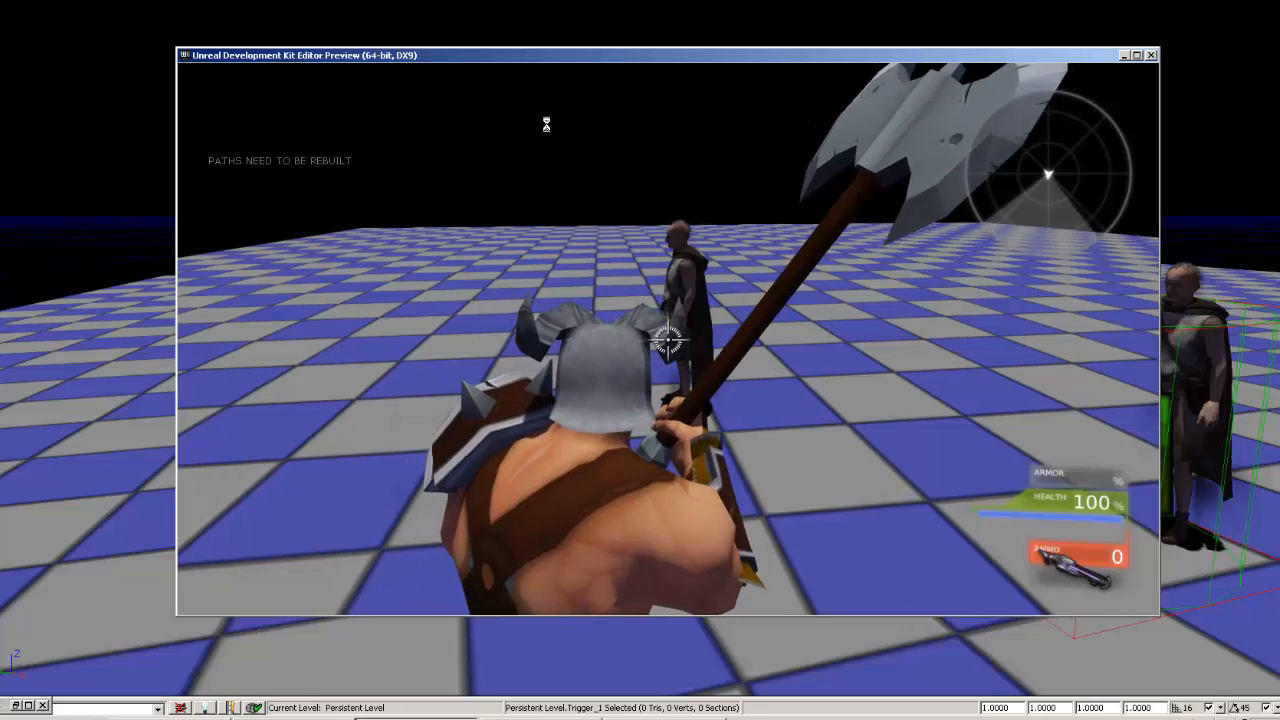
key("w")
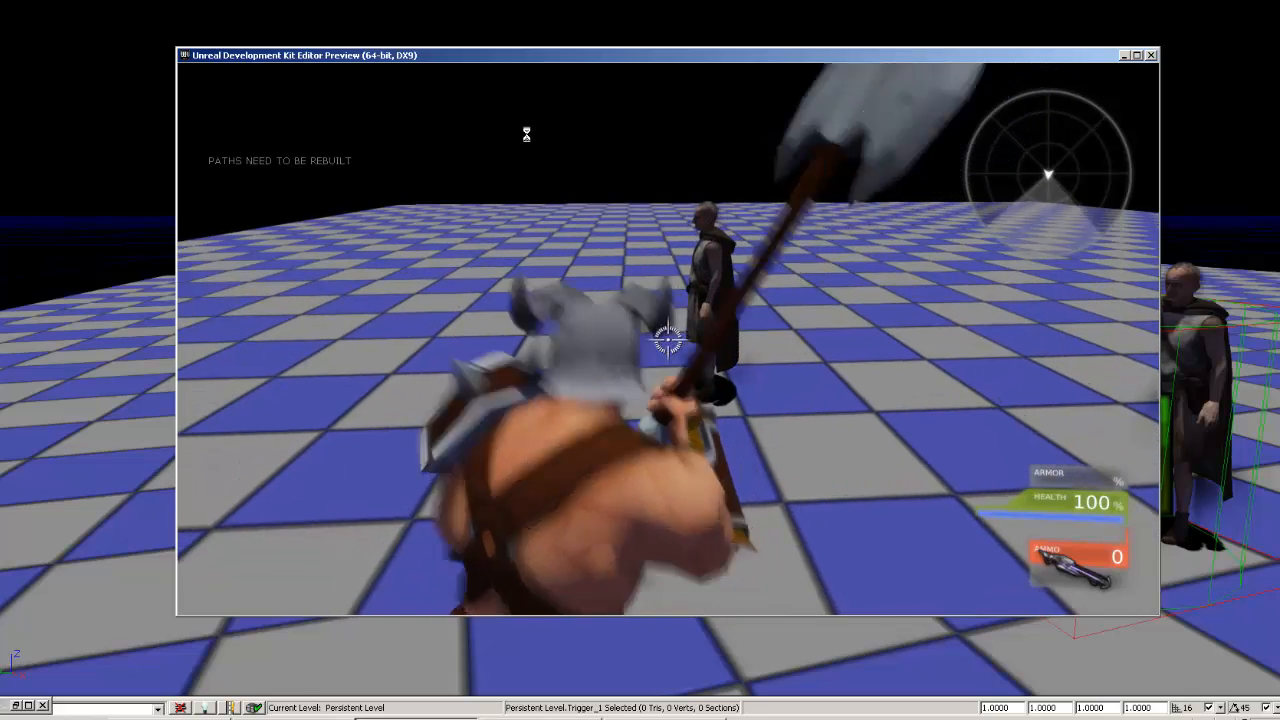
key("e")
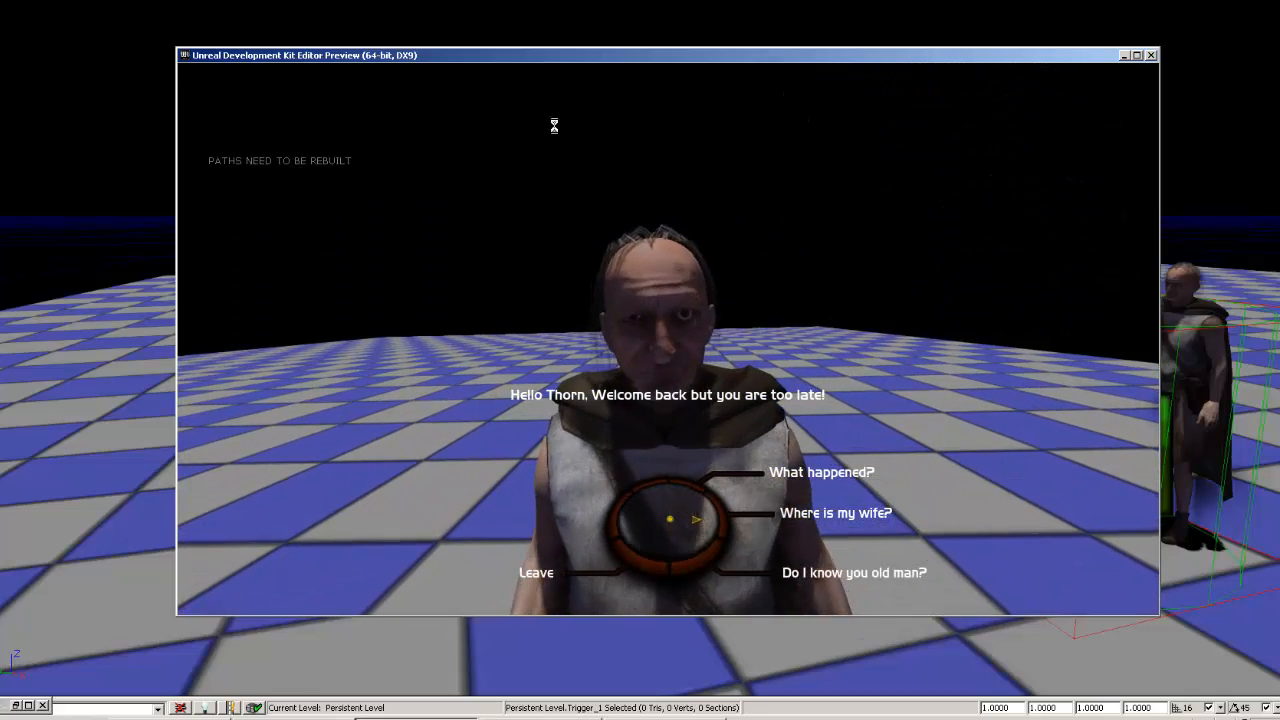
left_click(637, 614)
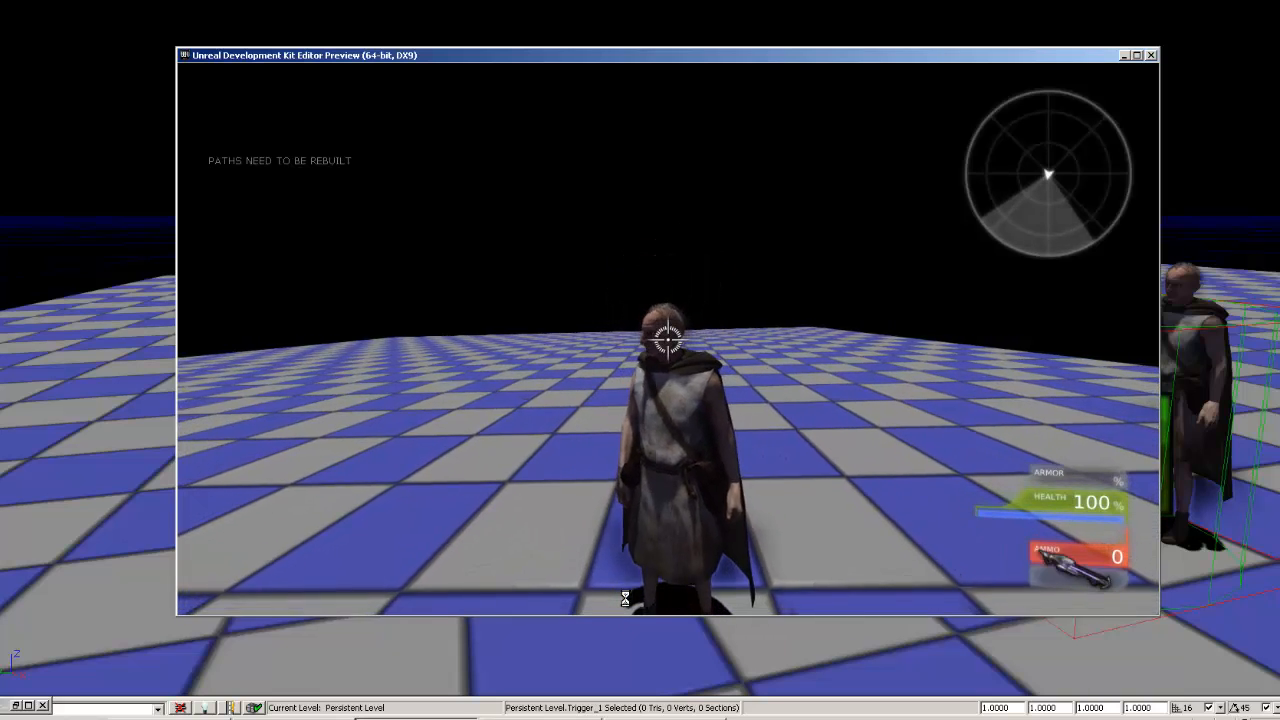
key("Escape")
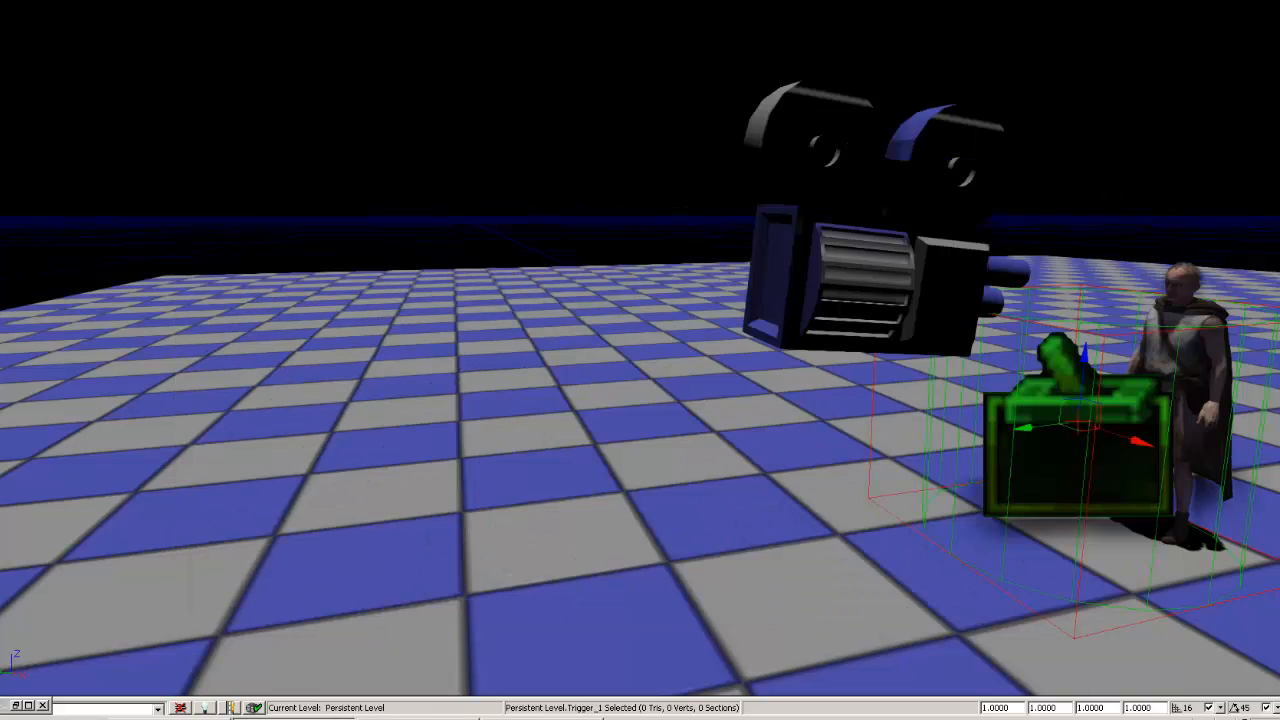
Bring Kismet back to the front, select the Trigger_1 Touch event and follow its Touched output to Toggle HUD
key("alt+Tab")
left_click_drag(149, 228, 544, 122)
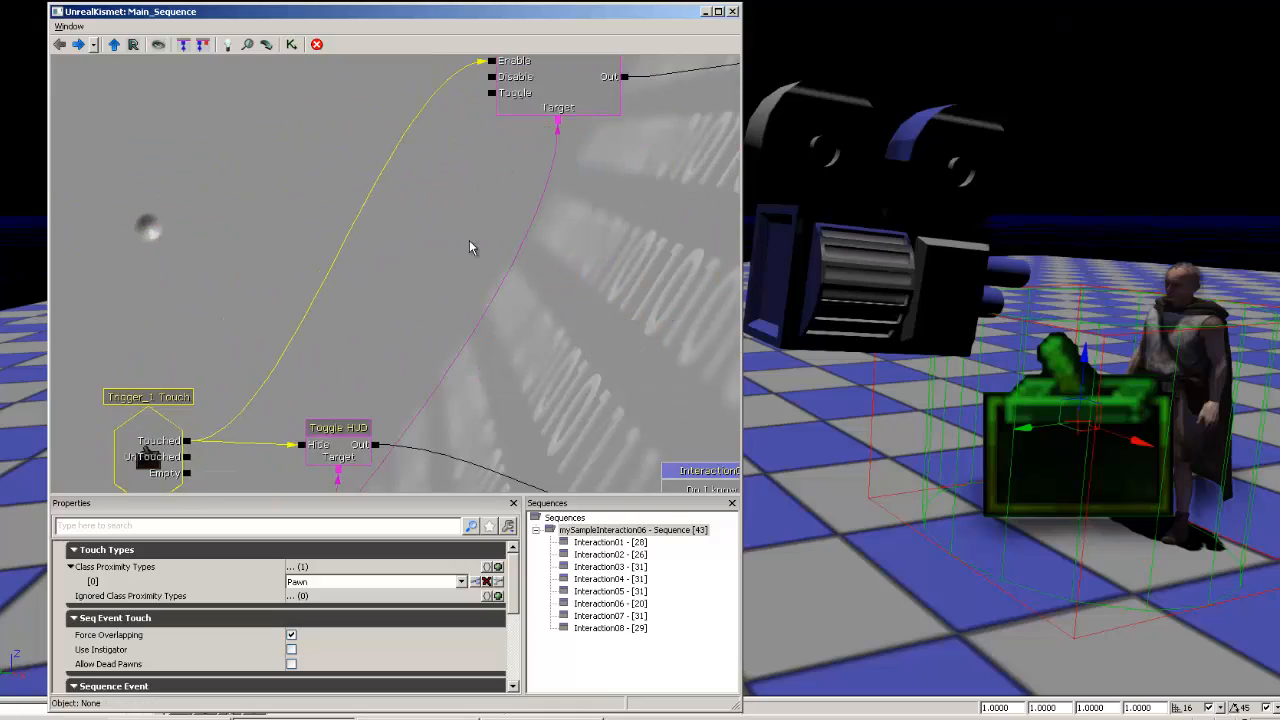
left_click_drag(360, 348, 489, 203)
left_click(270, 302)
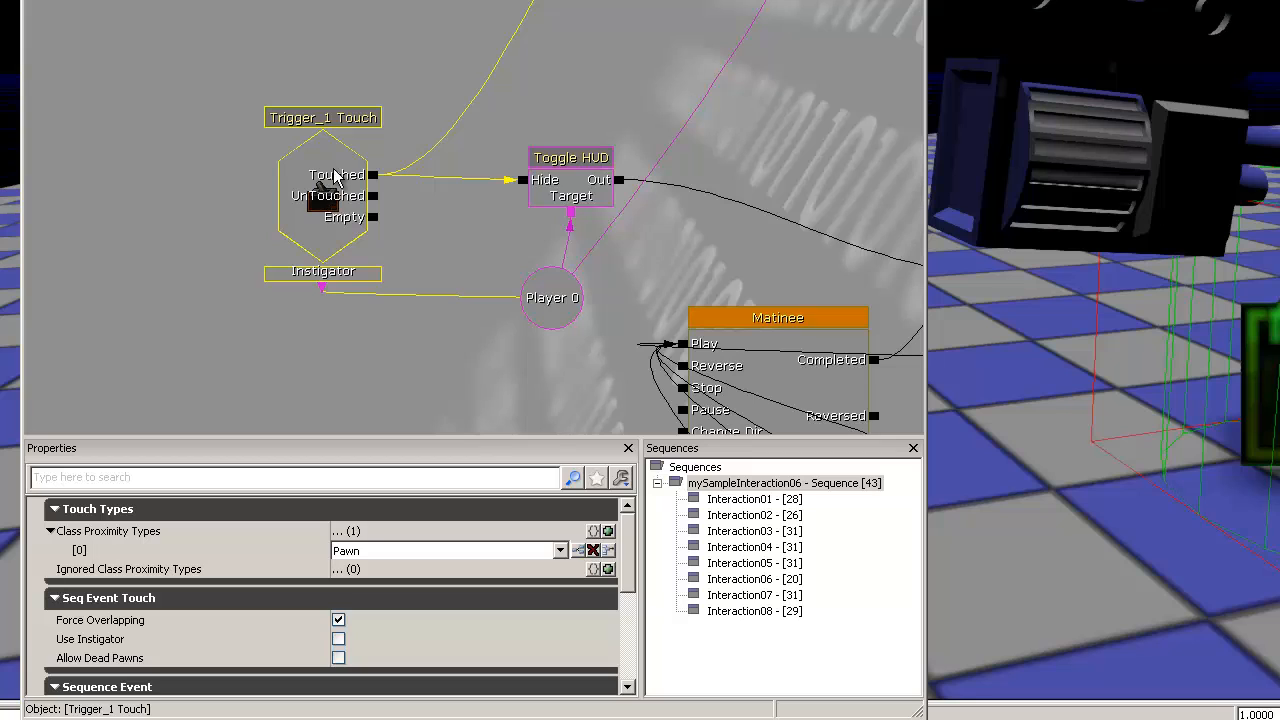
left_click_drag(454, 147, 268, 226)
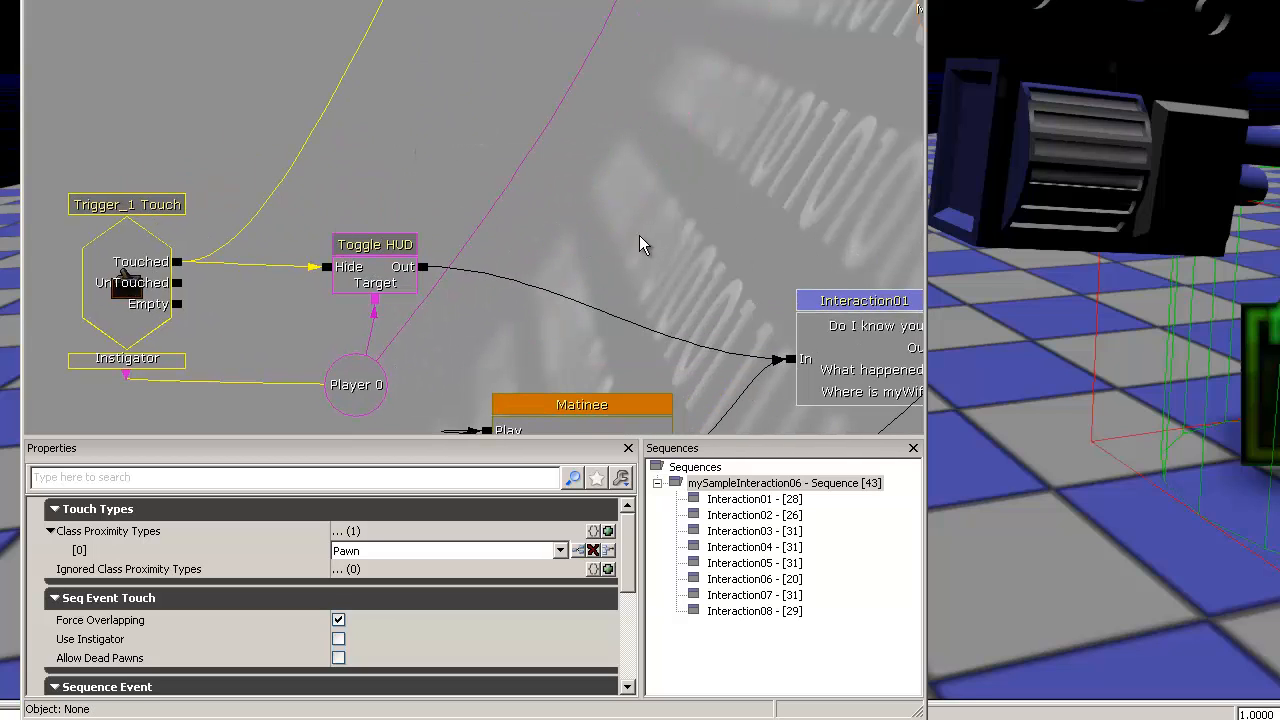
Select the Toggle Cinematic Mode node and examine its options, from Disable Movement through Dropped Pickups
left_click_drag(560, 5, 276, 254)
left_click_drag(332, 180, 436, 307)
left_click(490, 157)
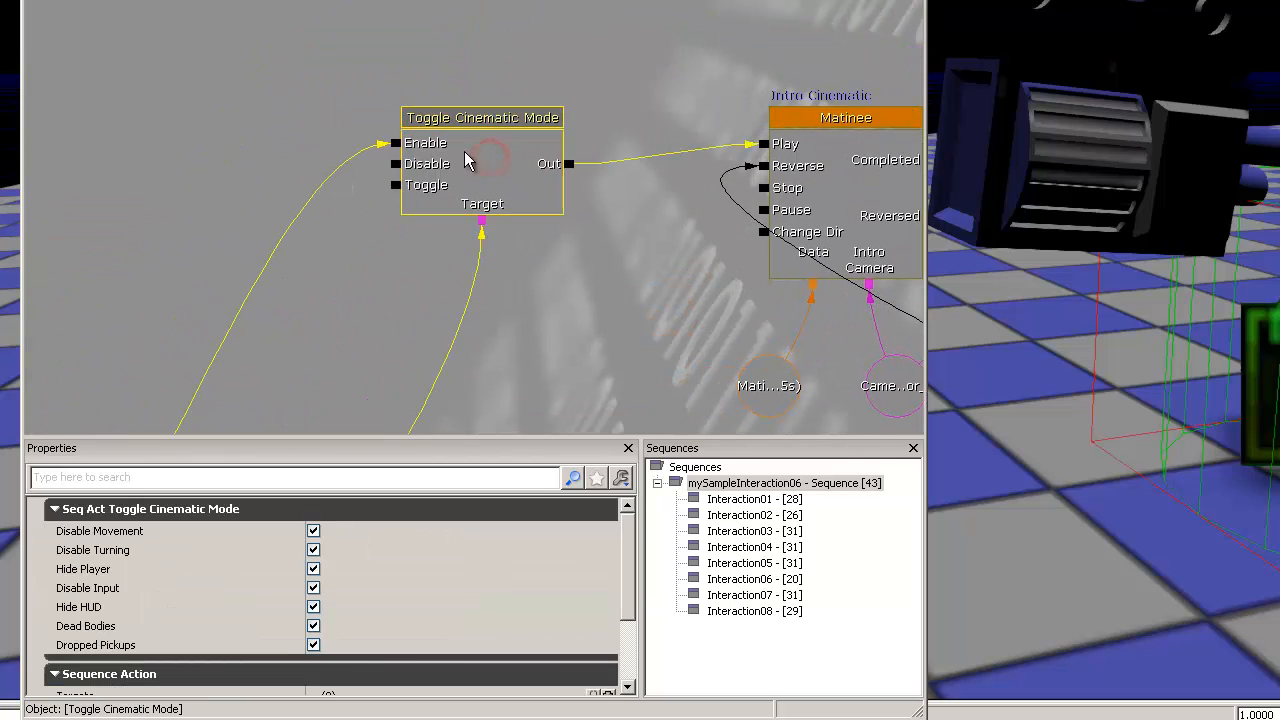
left_click_drag(490, 117, 487, 10)
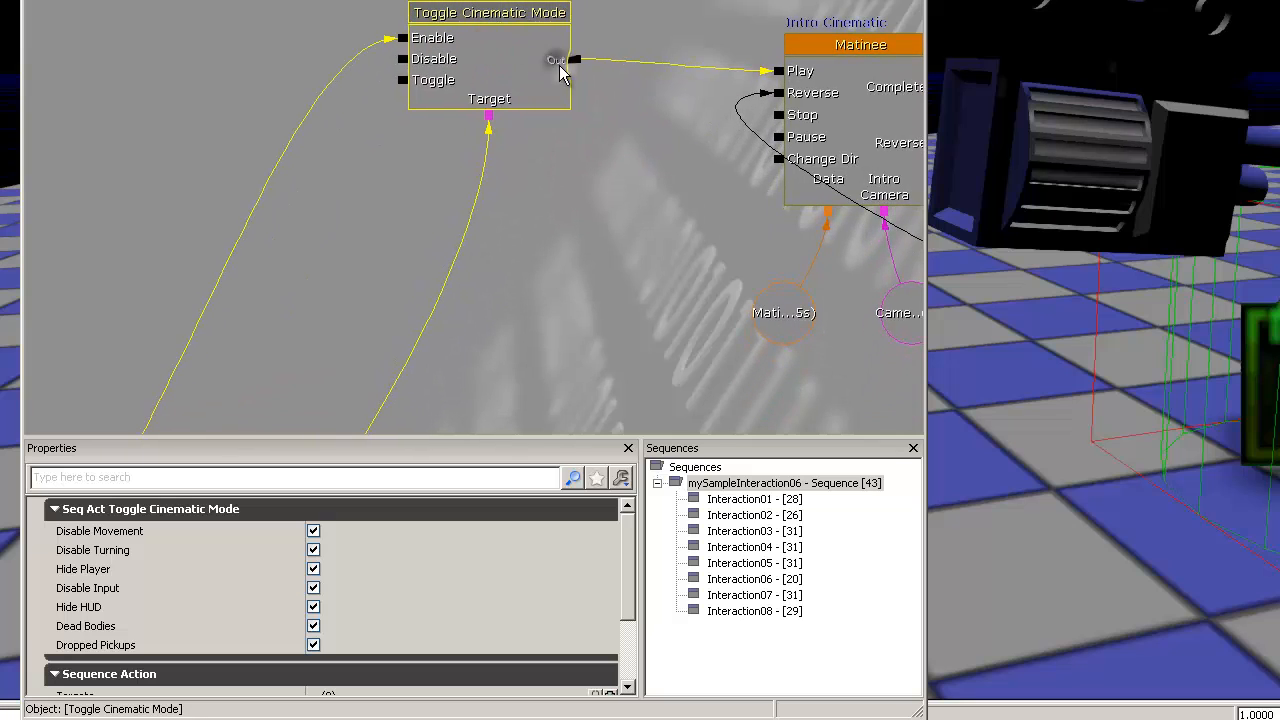
left_click_drag(559, 65, 508, 89)
left_click_drag(468, 240, 508, 102)
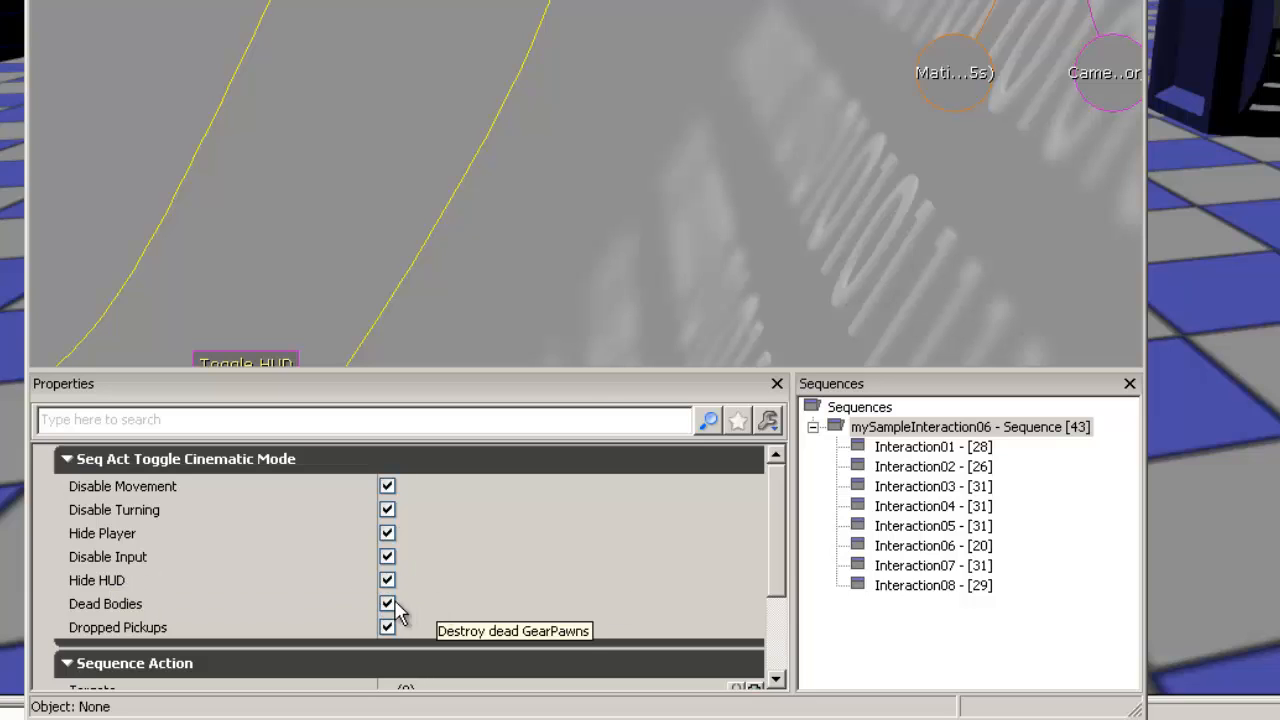
mouse_move(783, 532)
left_mouse_down()
mouse_move(778, 565)
mouse_move(788, 526)
left_mouse_up()
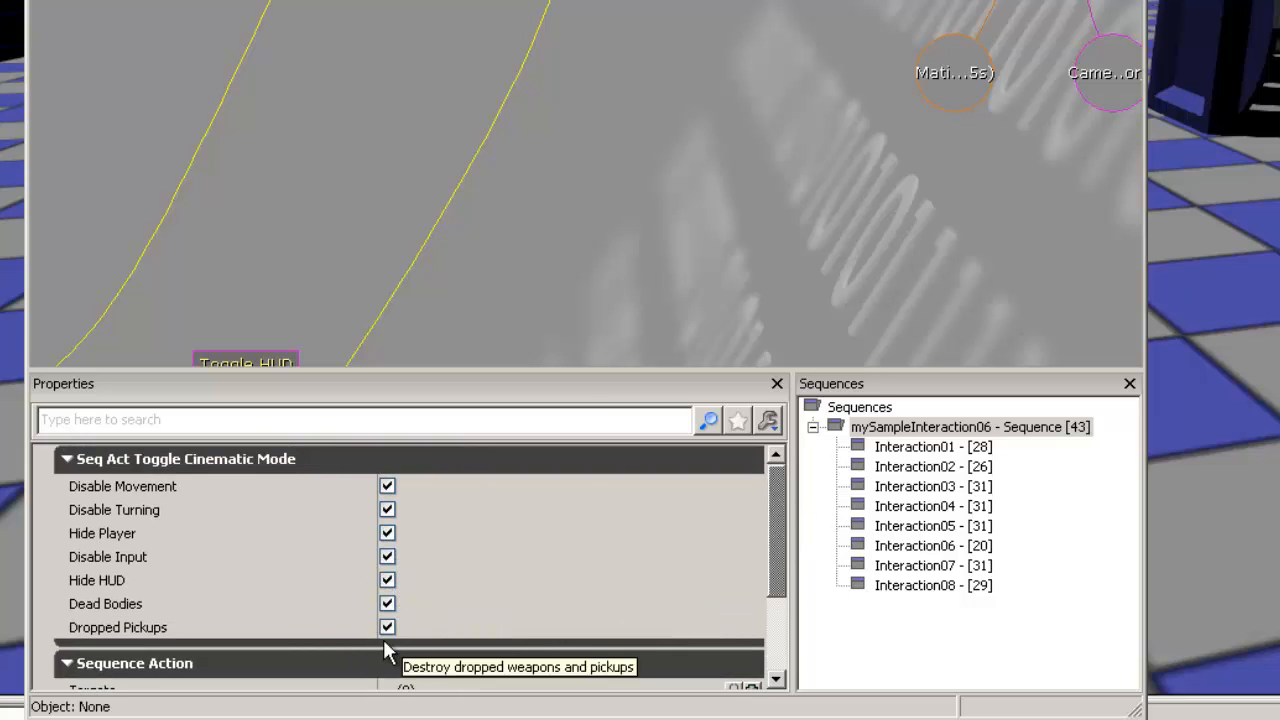
left_click(392, 579)
left_click(392, 579)
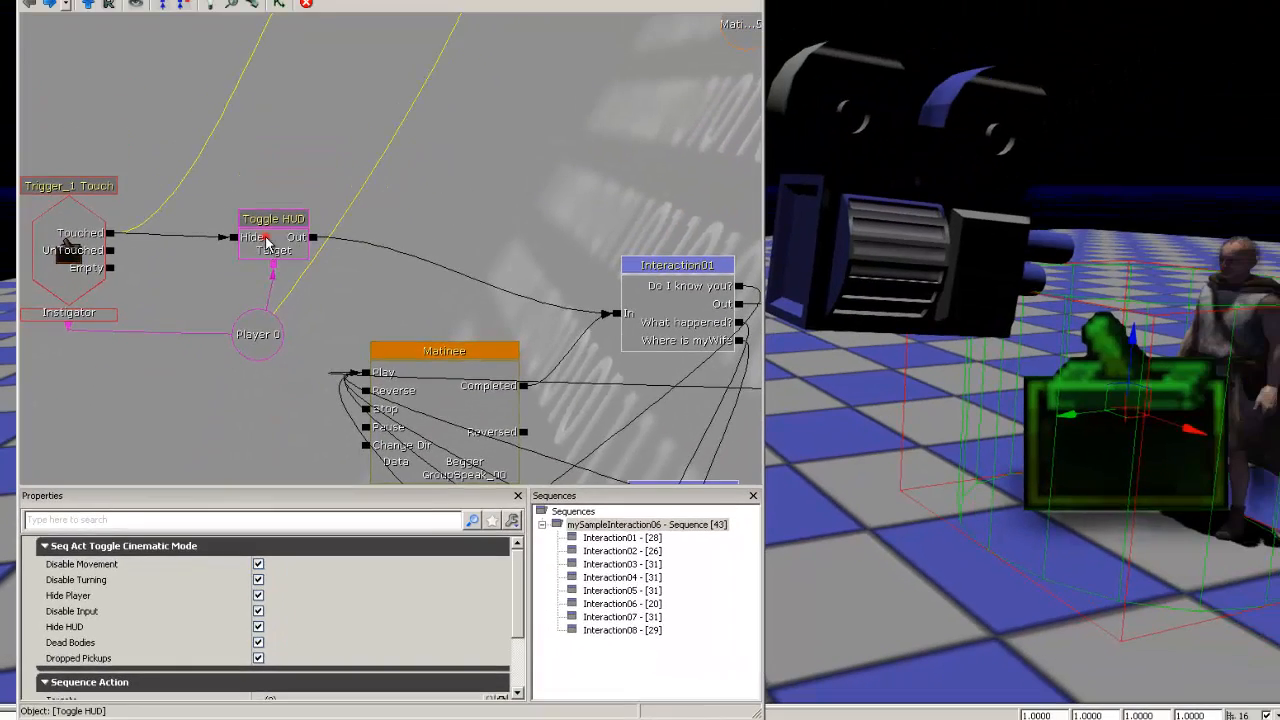
Select the Toggle HUD node to view its properties, and return to the Toggle Cinematic Mode node for comparison
left_click(250, 372)
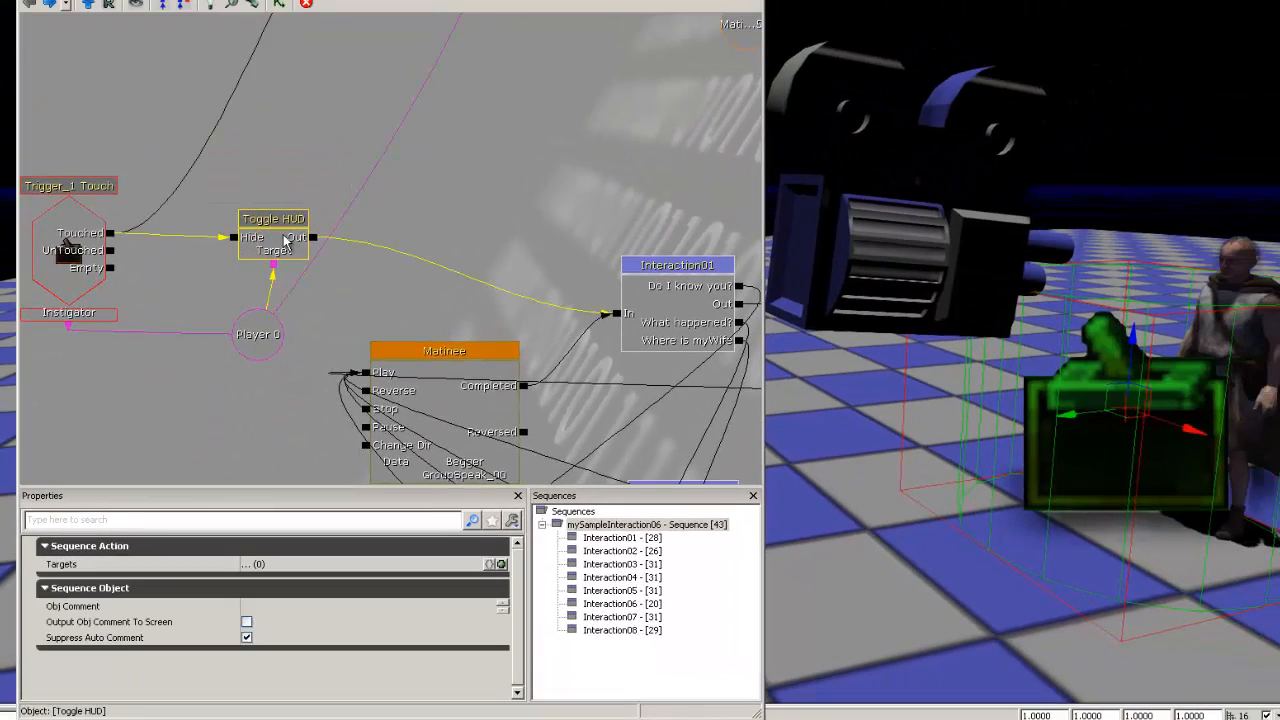
left_click_drag(448, 160, 417, 346)
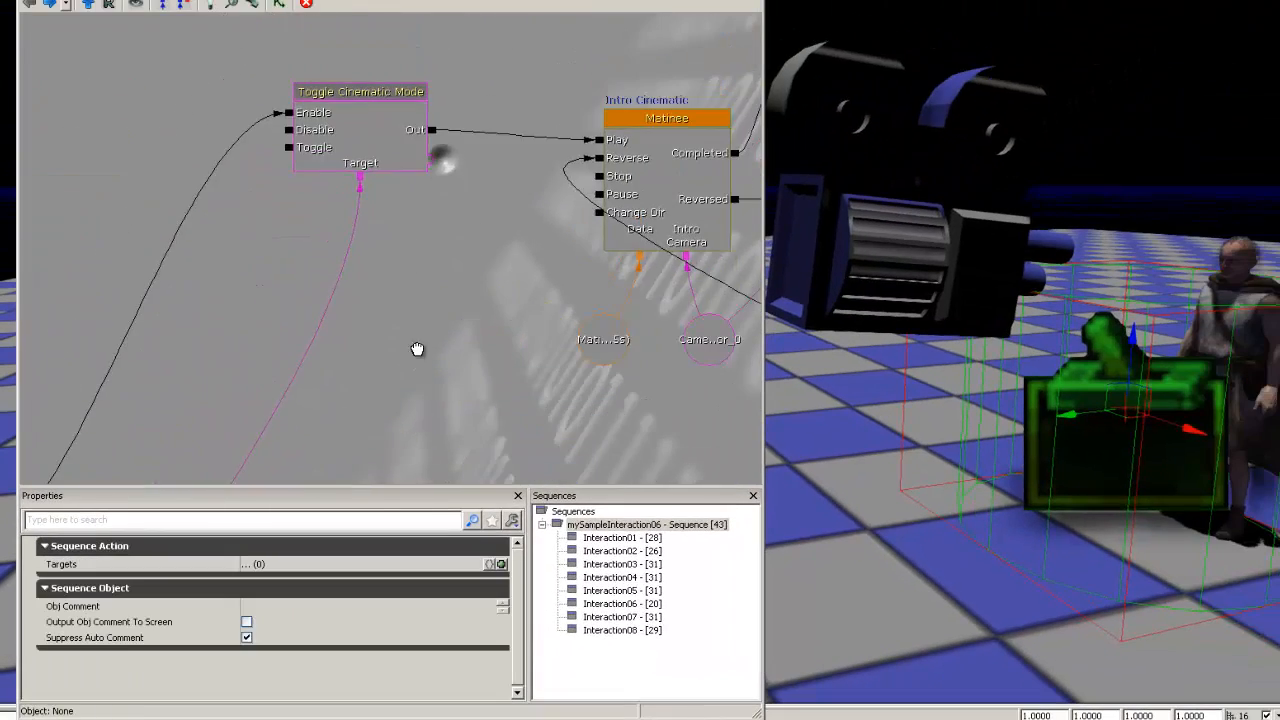
left_click_drag(399, 160, 393, 228)
left_click(367, 207)
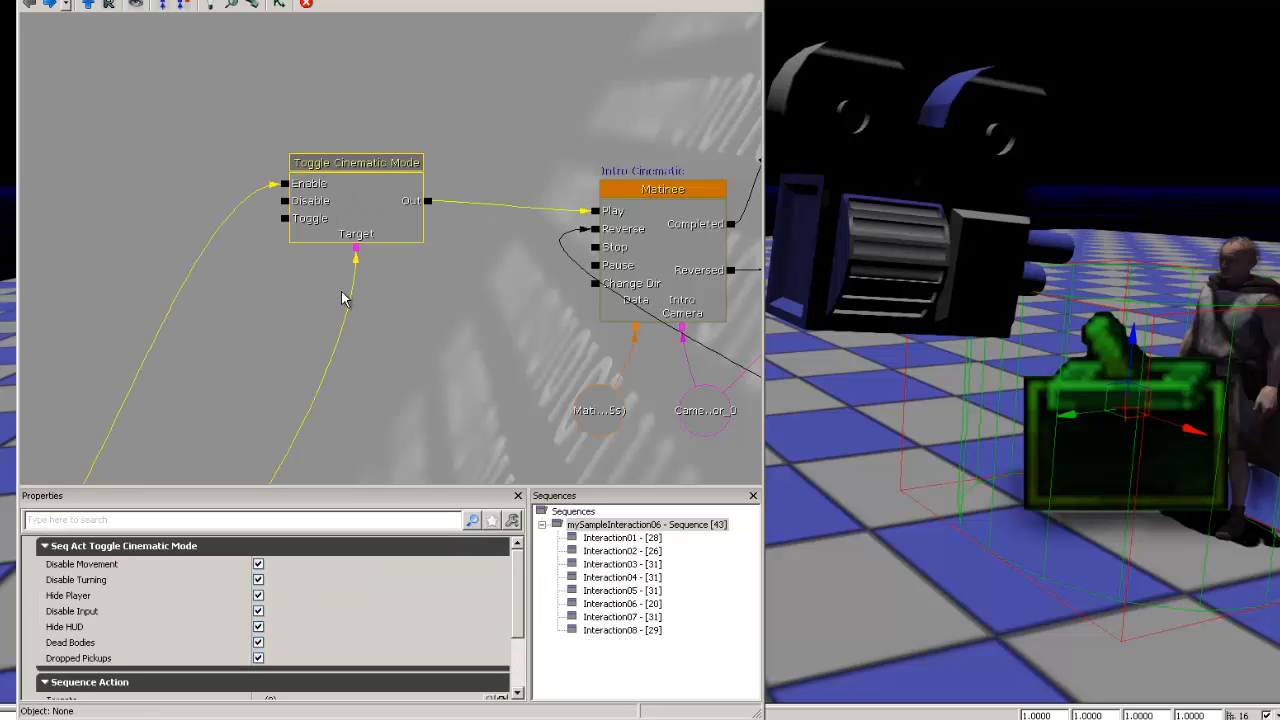
left_click_drag(342, 298, 362, 228)
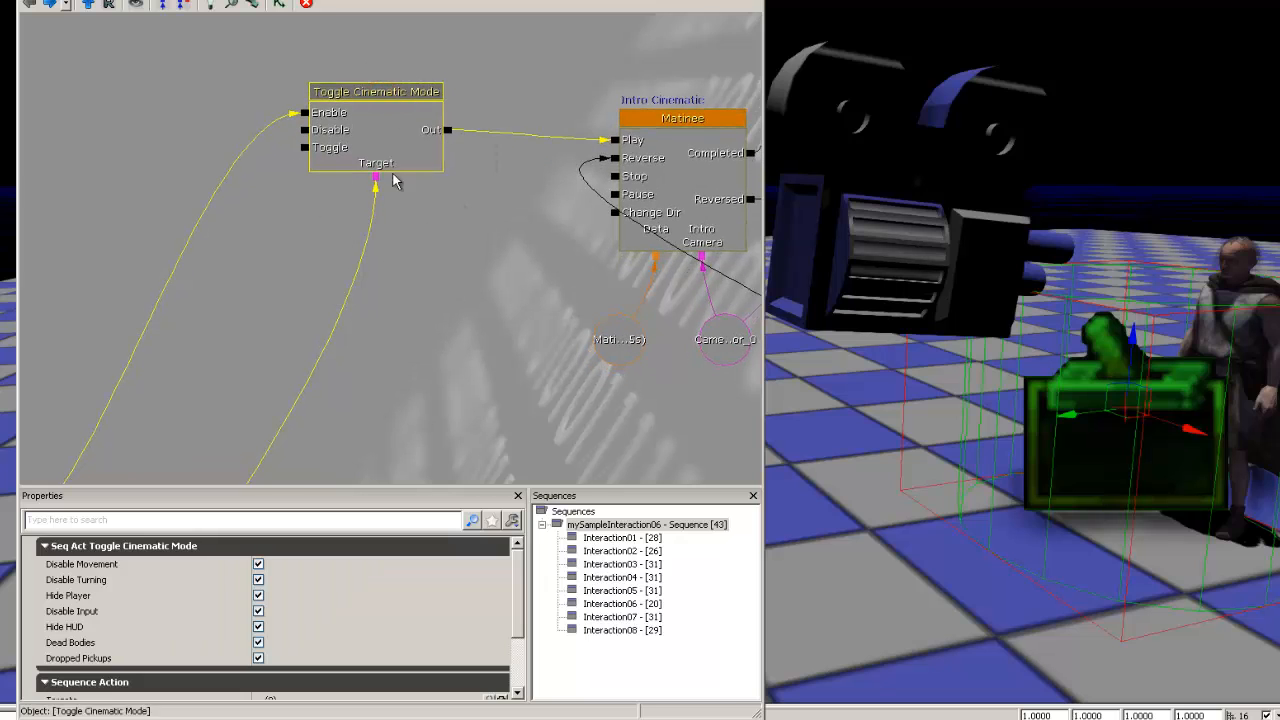
Inspect the Player 0 variable and trace its link up to the Target of Toggle Cinematic Mode
left_click_drag(346, 381, 489, 46)
left_click_drag(262, 403, 334, 263)
left_click(322, 238)
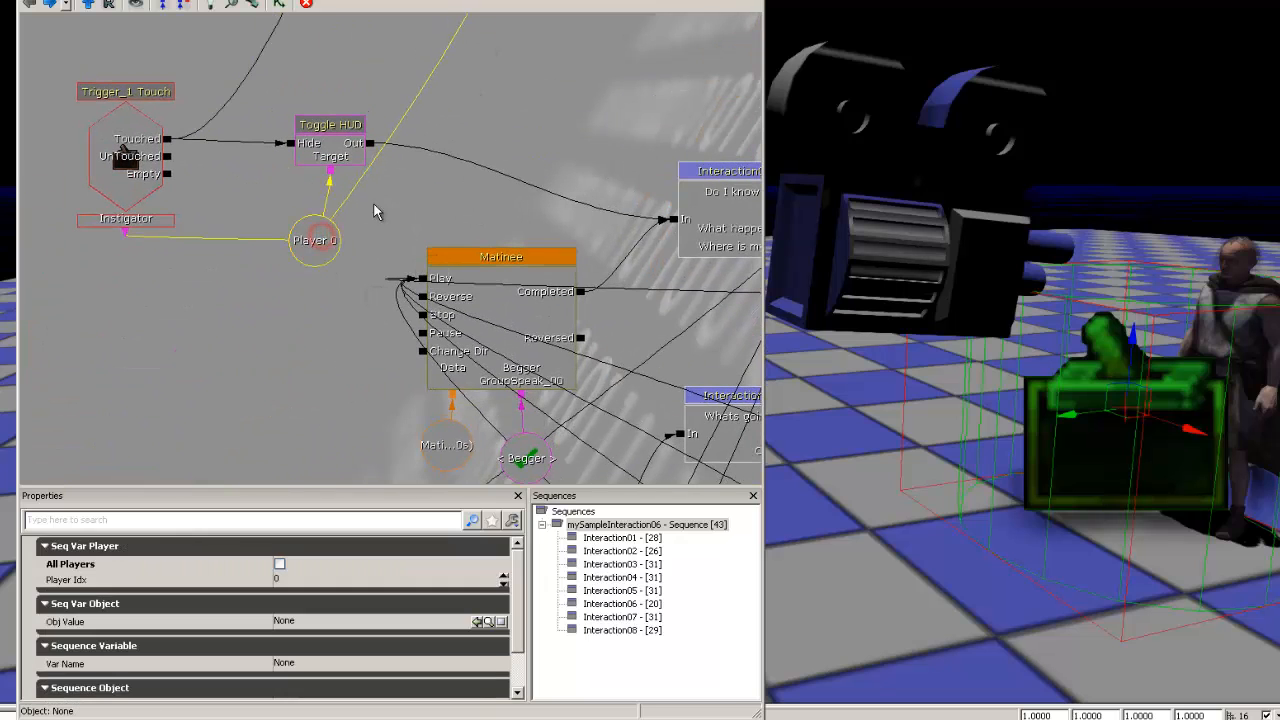
left_click_drag(523, 119, 440, 420)
left_click_drag(532, 131, 407, 392)
left_click_drag(493, 167, 479, 224)
left_click(366, 230)
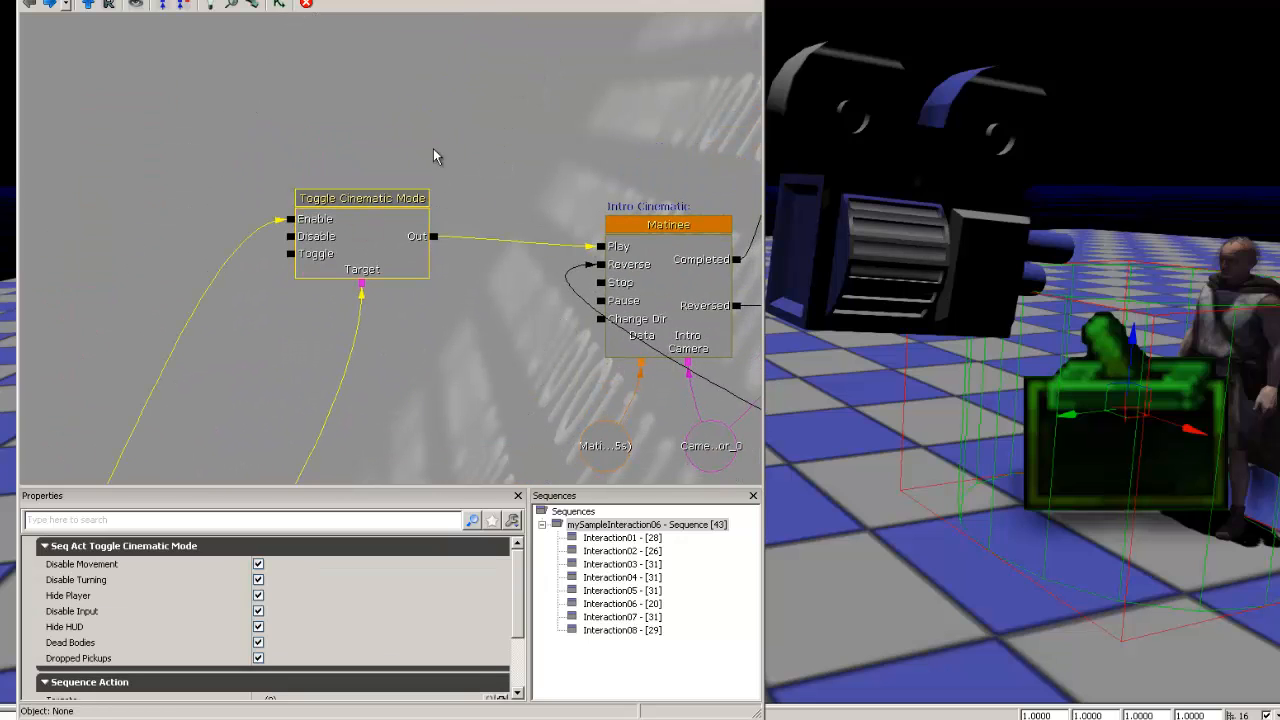
View the Set Camera Target node's properties and reselect the Toggle Cinematic Mode node
left_click_drag(660, 188, 766, 119)
left_click(620, 162)
left_click(543, 136)
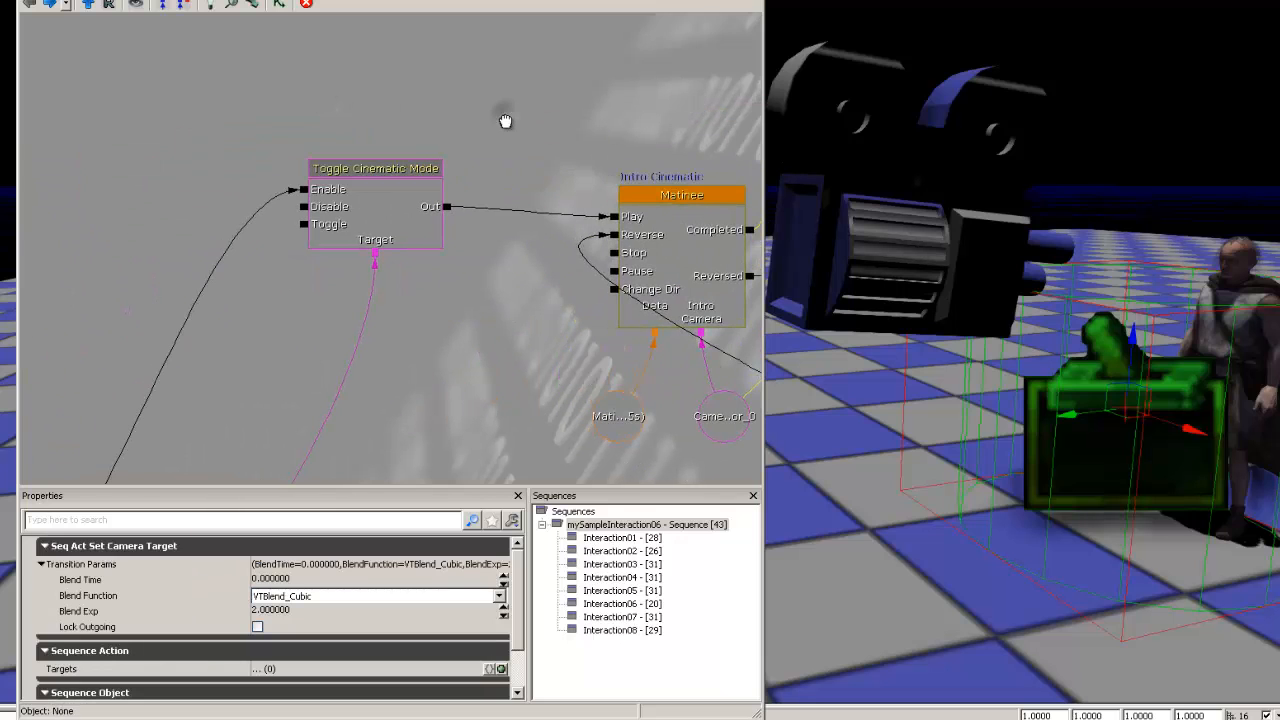
left_click_drag(506, 119, 596, 151)
left_click(465, 203)
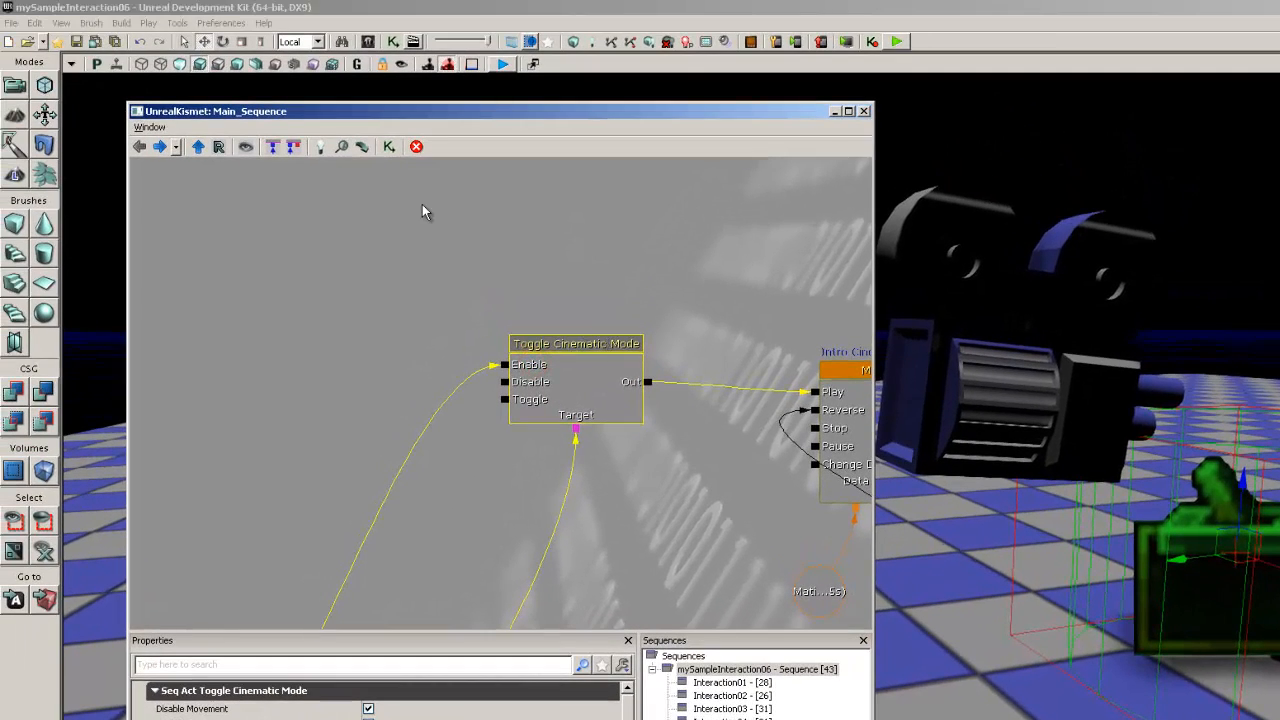
left_click(322, 150)
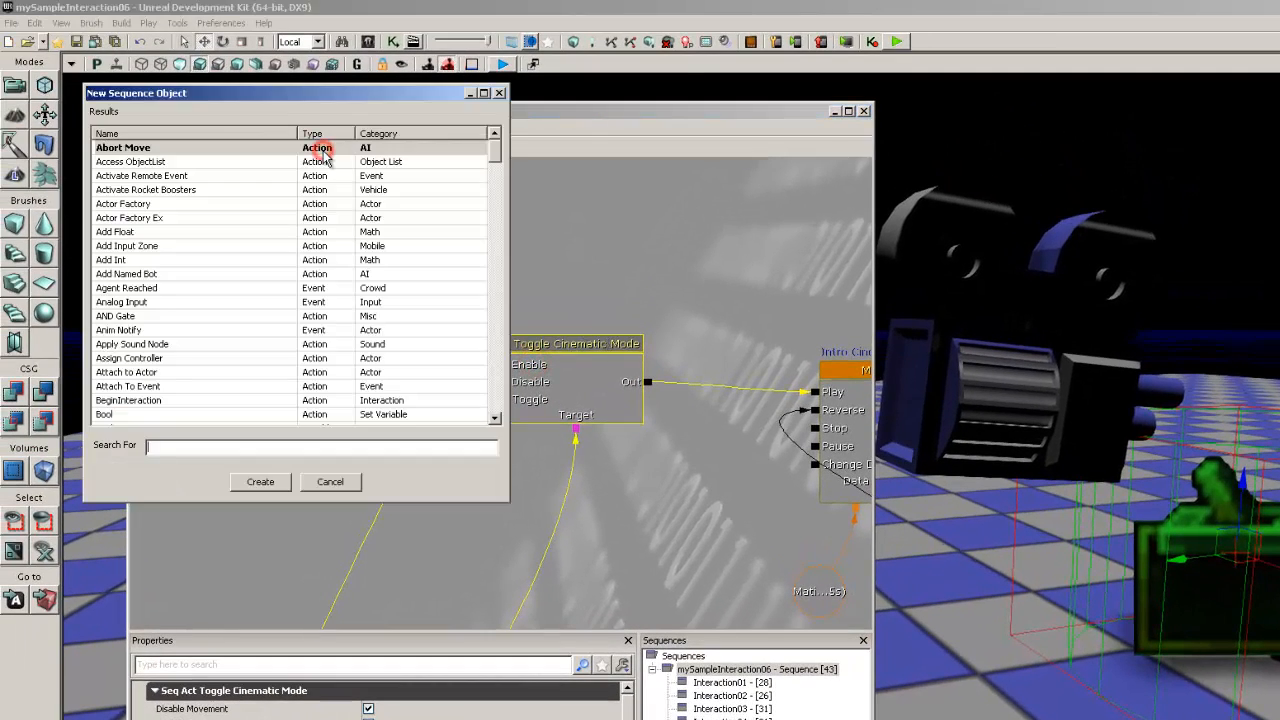
left_click(152, 447)
mouse_move(499, 151)
left_mouse_down()
mouse_move(487, 388)
mouse_move(469, 108)
mouse_move(330, 97)
mouse_move(357, 97)
left_mouse_up()
left_click(453, 90)
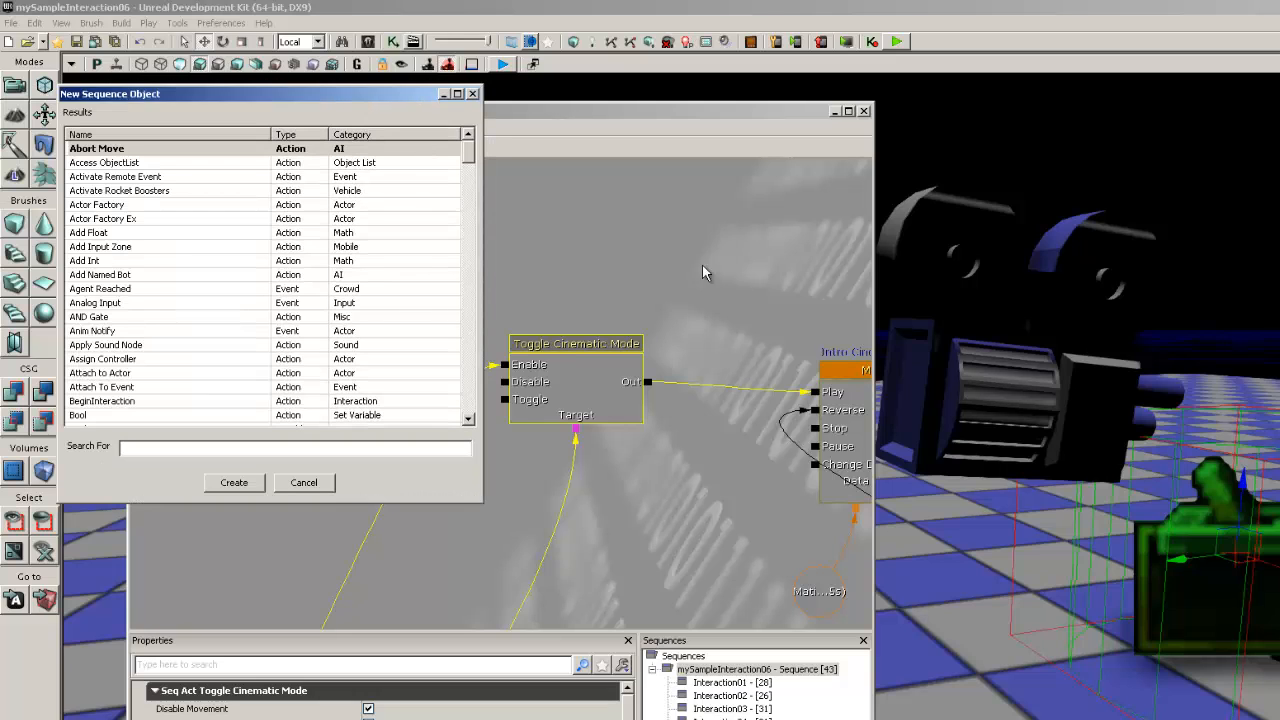
right_click(675, 169)
left_click(617, 131)
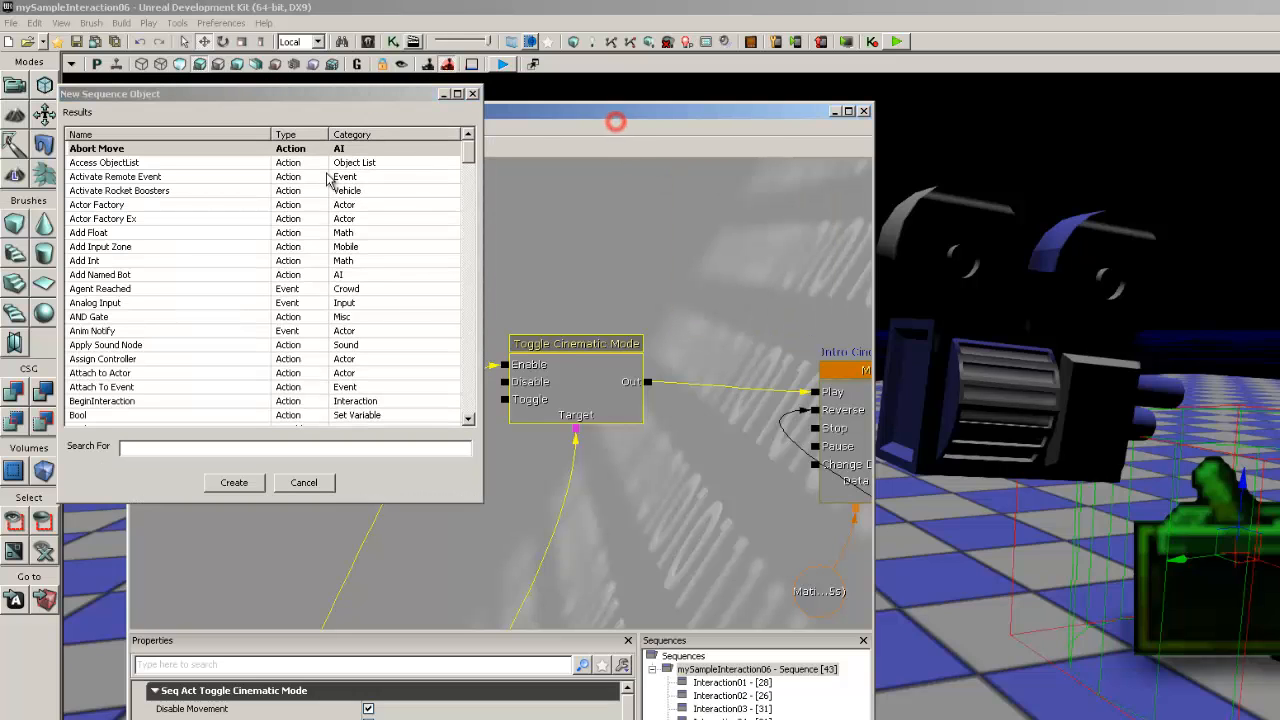
left_click(489, 93)
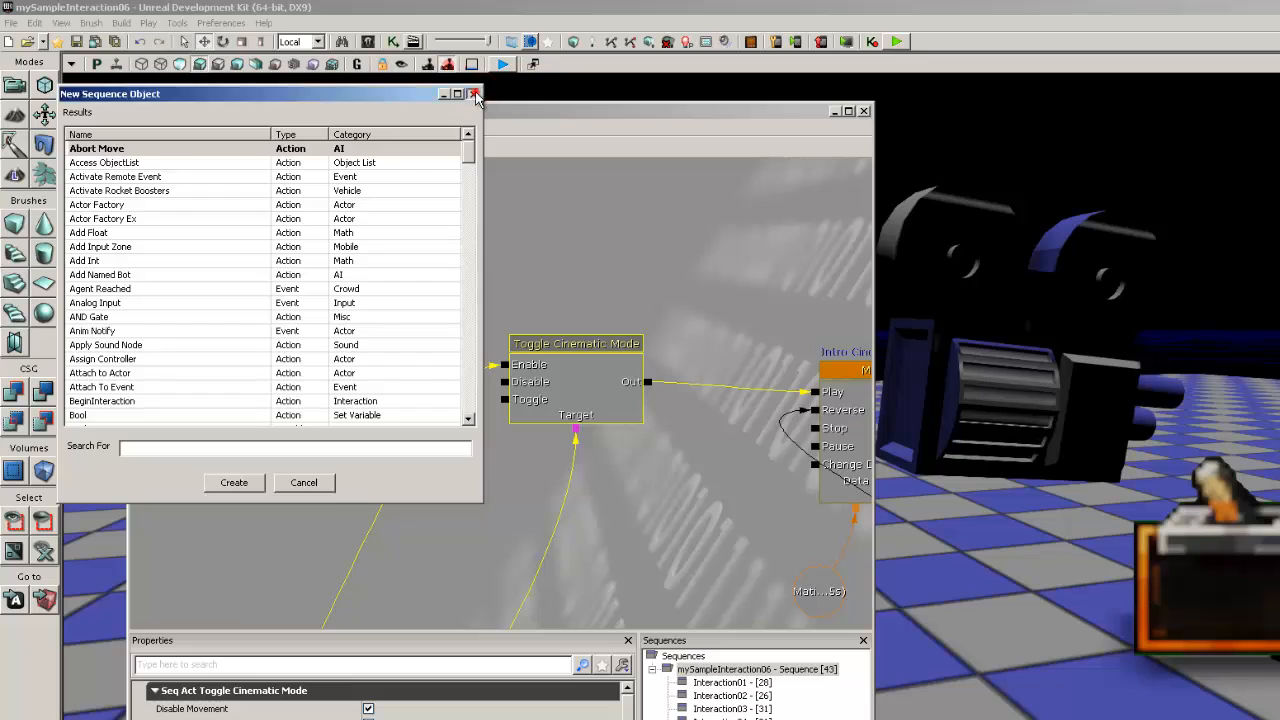
left_click(473, 94)
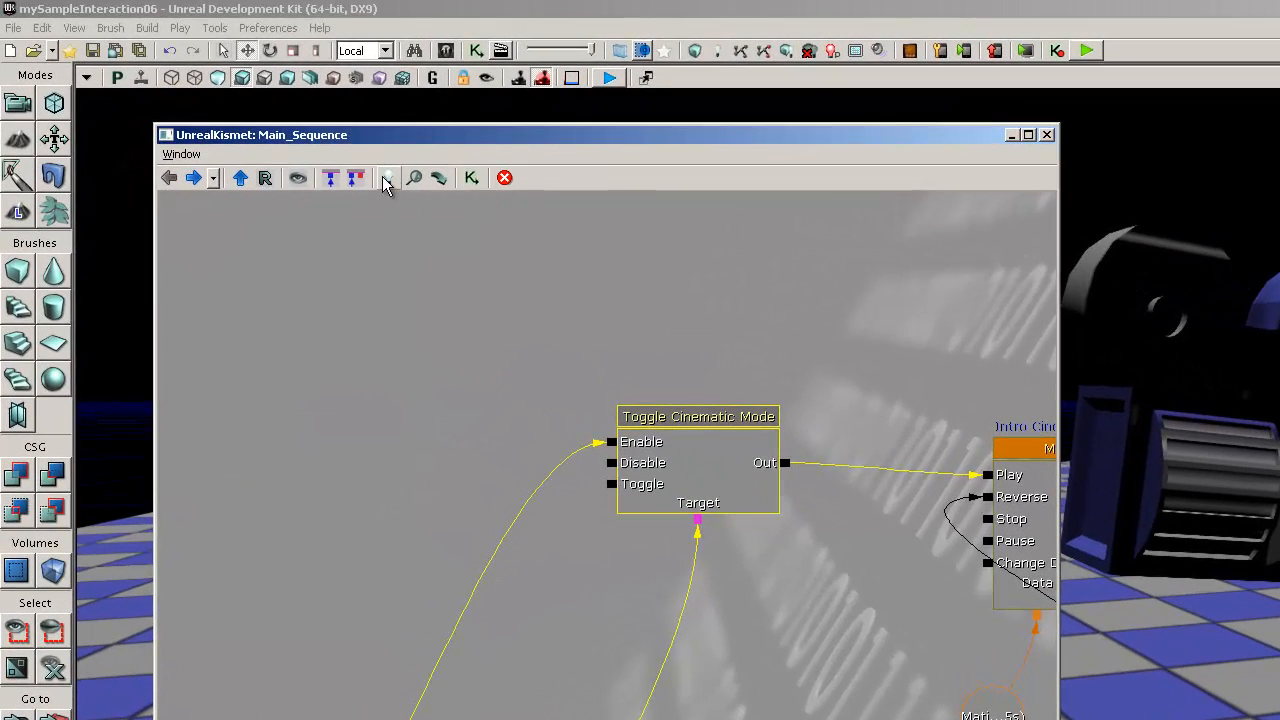
Open the new sequence object list and search it for "toggle"
left_click(320, 149)
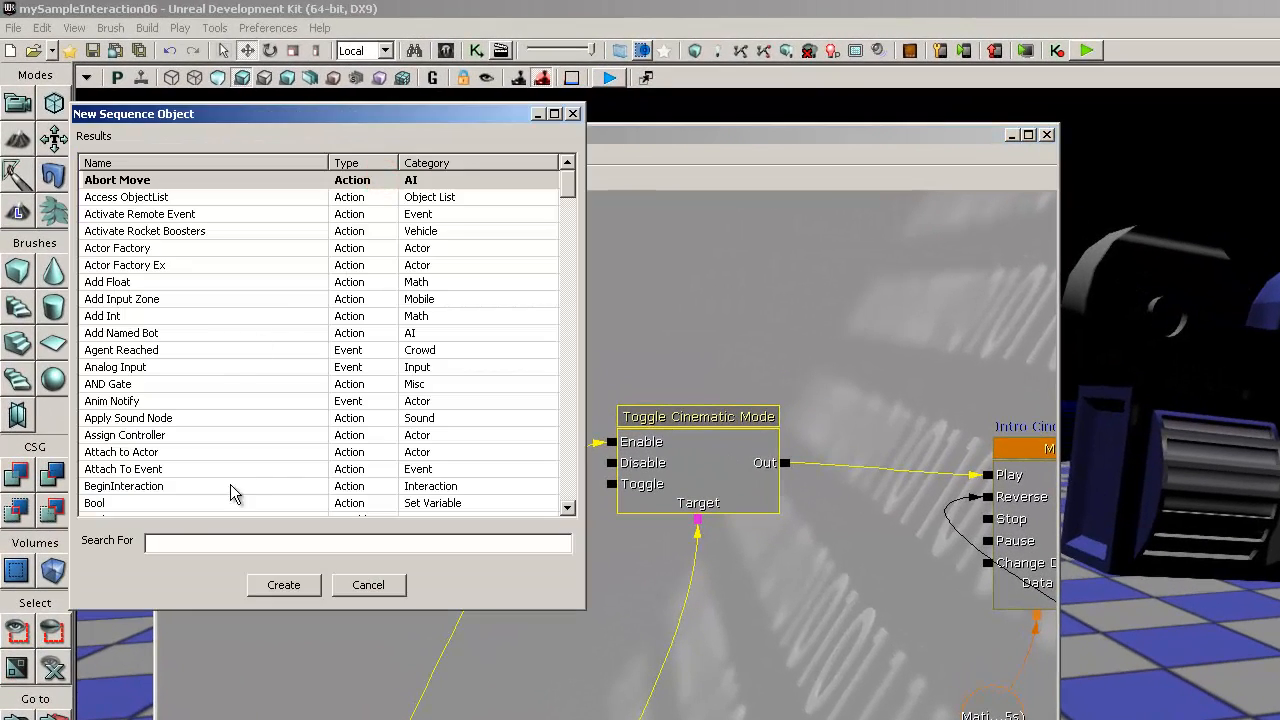
type("t")
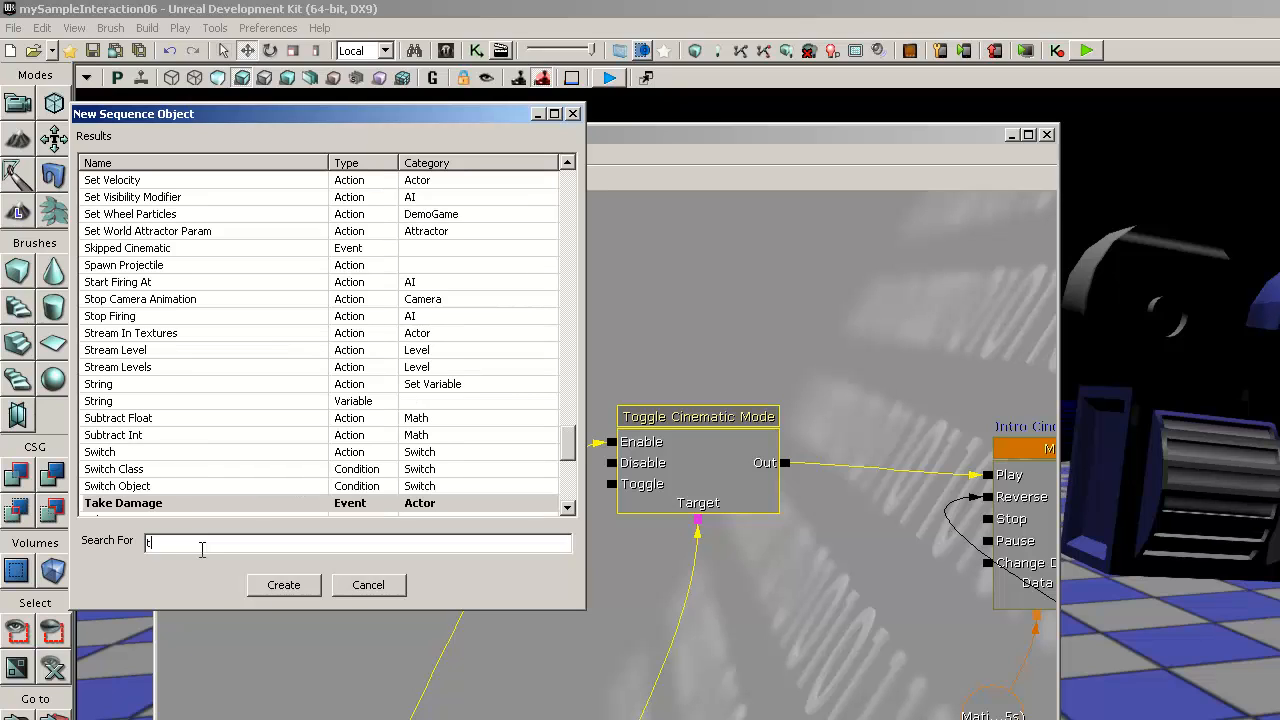
type("OGG")
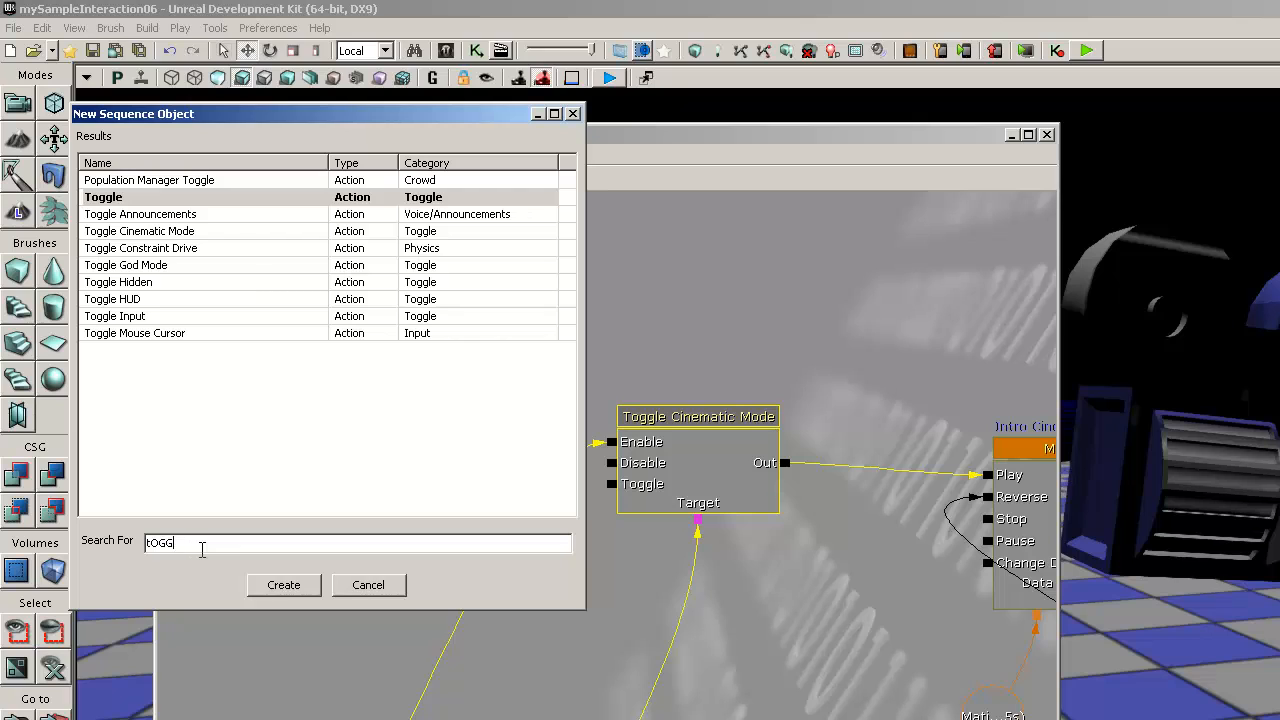
key("BackSpace")
key("BackSpace")
key("BackSpace")
key("BackSpace")
type("ti")
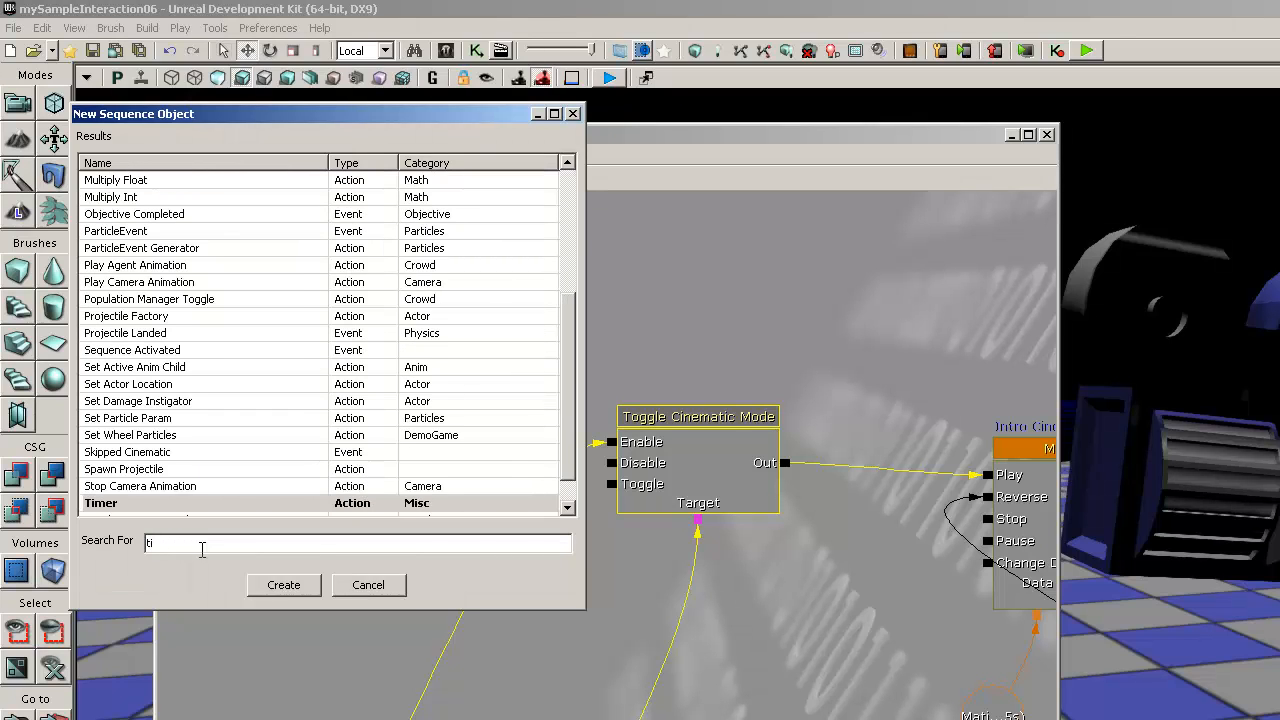
key("BackSpace")
type("oggle")
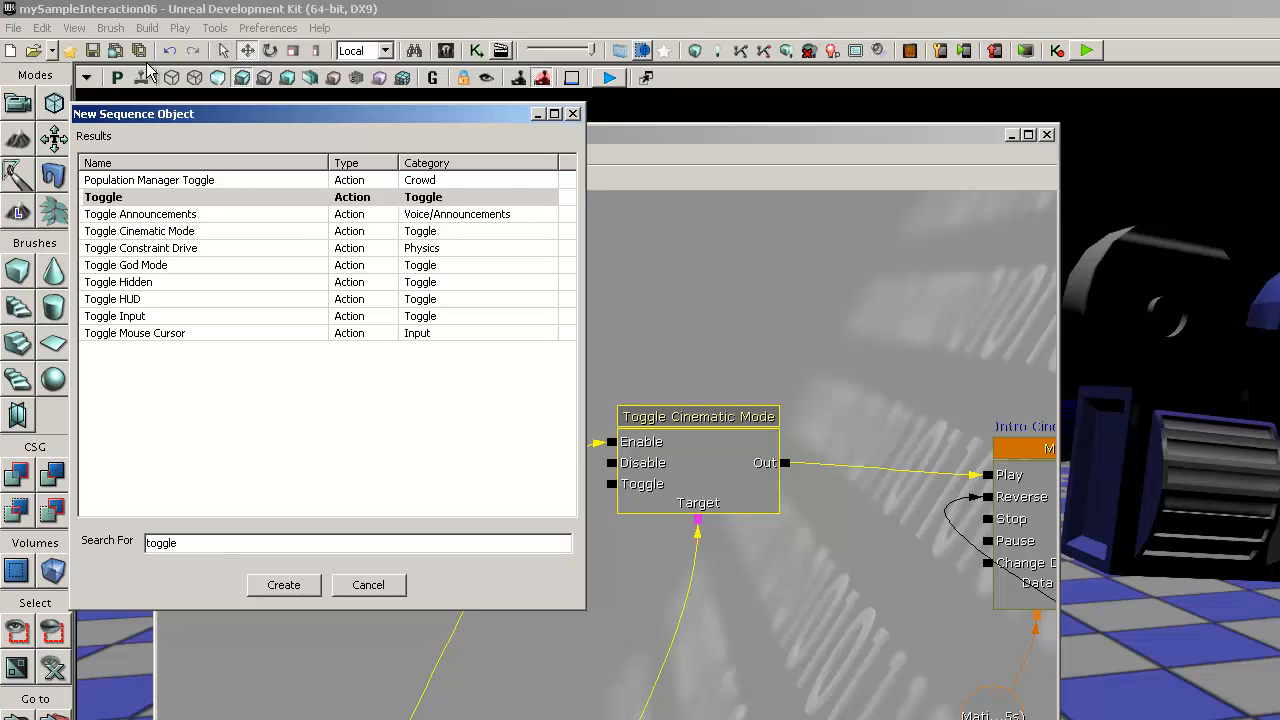
Look through the matching toggle actions and create a Toggle Cinematic Mode action in the sequence
left_click(150, 231)
left_click(140, 249)
left_click(137, 282)
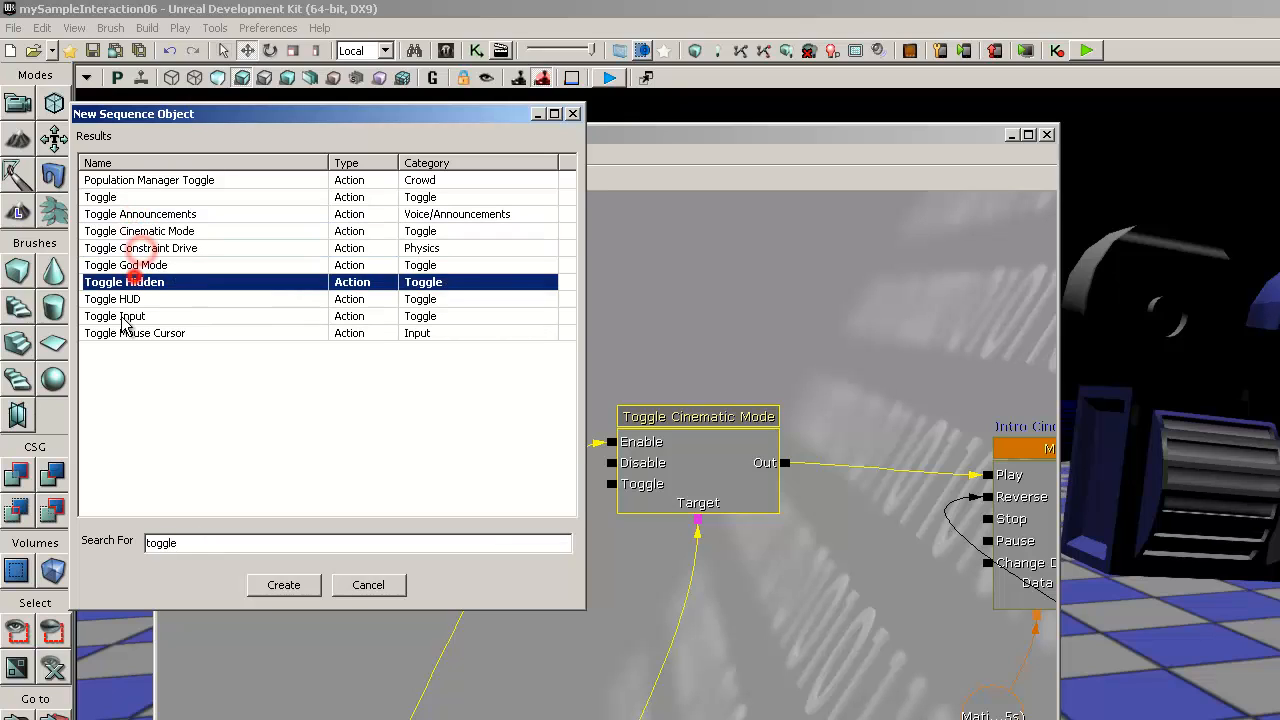
left_click(122, 333)
left_click(118, 299)
left_click(124, 248)
left_click(131, 215)
left_click(136, 231)
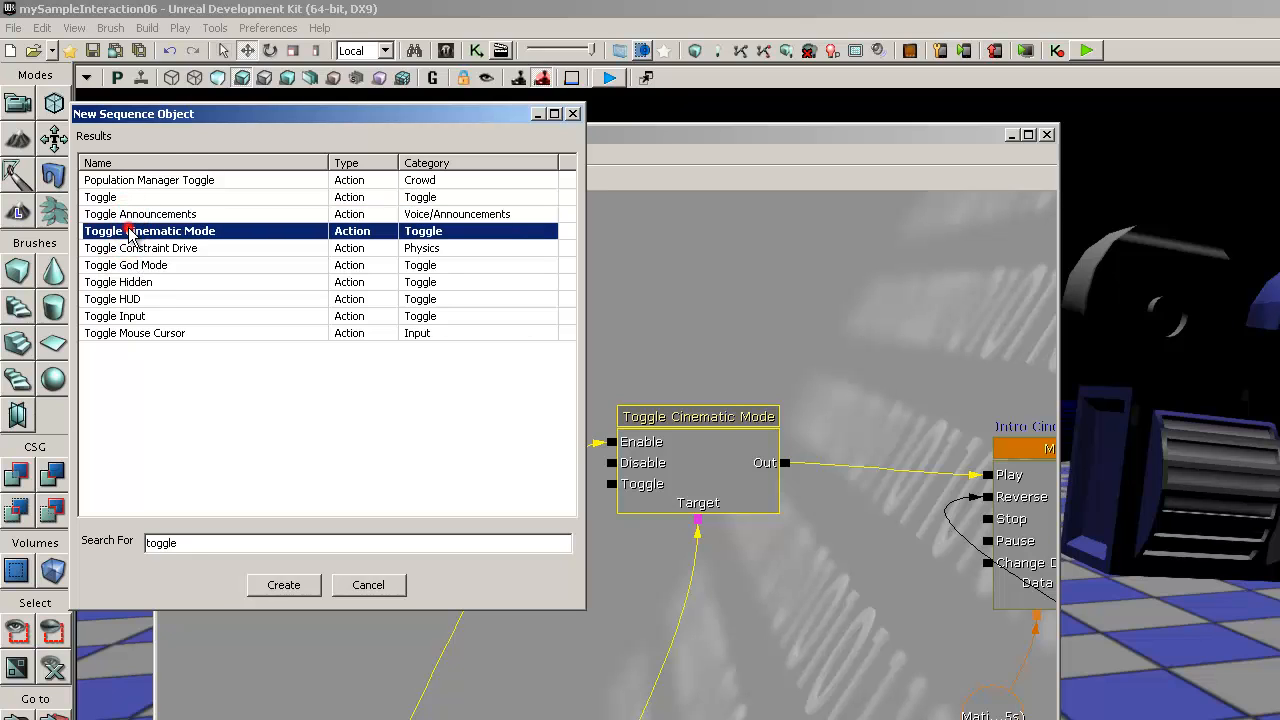
double_click(128, 231)
Delete the newly added Toggle Cinematic Mode node from the sequence
left_click_drag(830, 449, 666, 196)
scroll(733, 276, "down", 3)
scroll(728, 298, "up", 3)
key("Delete")
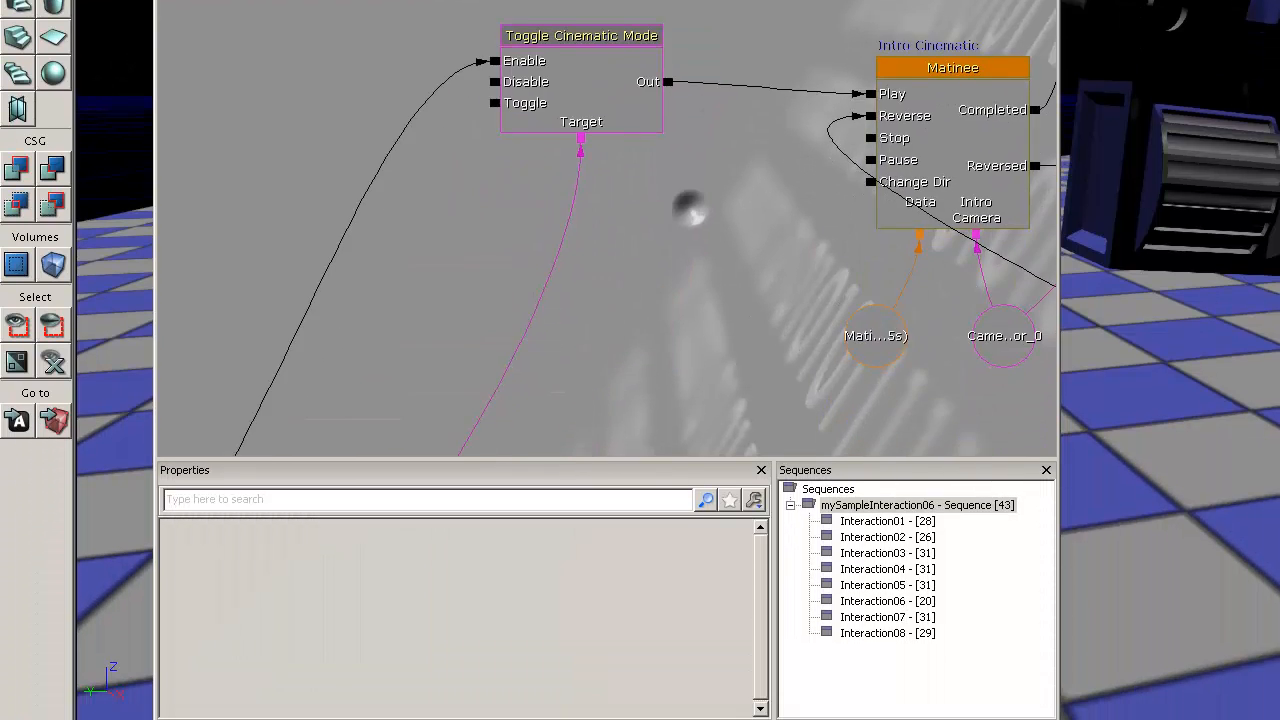
Select the original Toggle Cinematic Mode node, trace its Target link down to the Player 0 variable, and reselect the node
left_click(571, 91)
left_click_drag(491, 300, 699, 9)
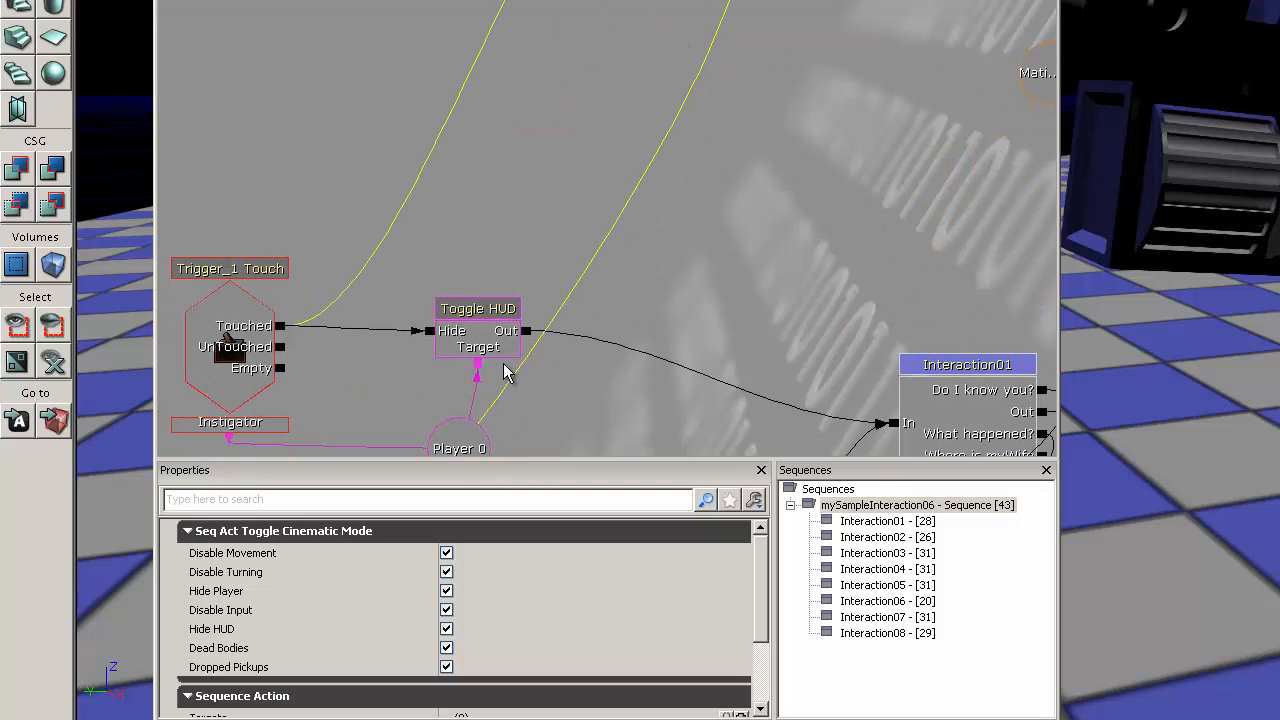
left_click(457, 449)
left_click_drag(449, 449, 620, 363)
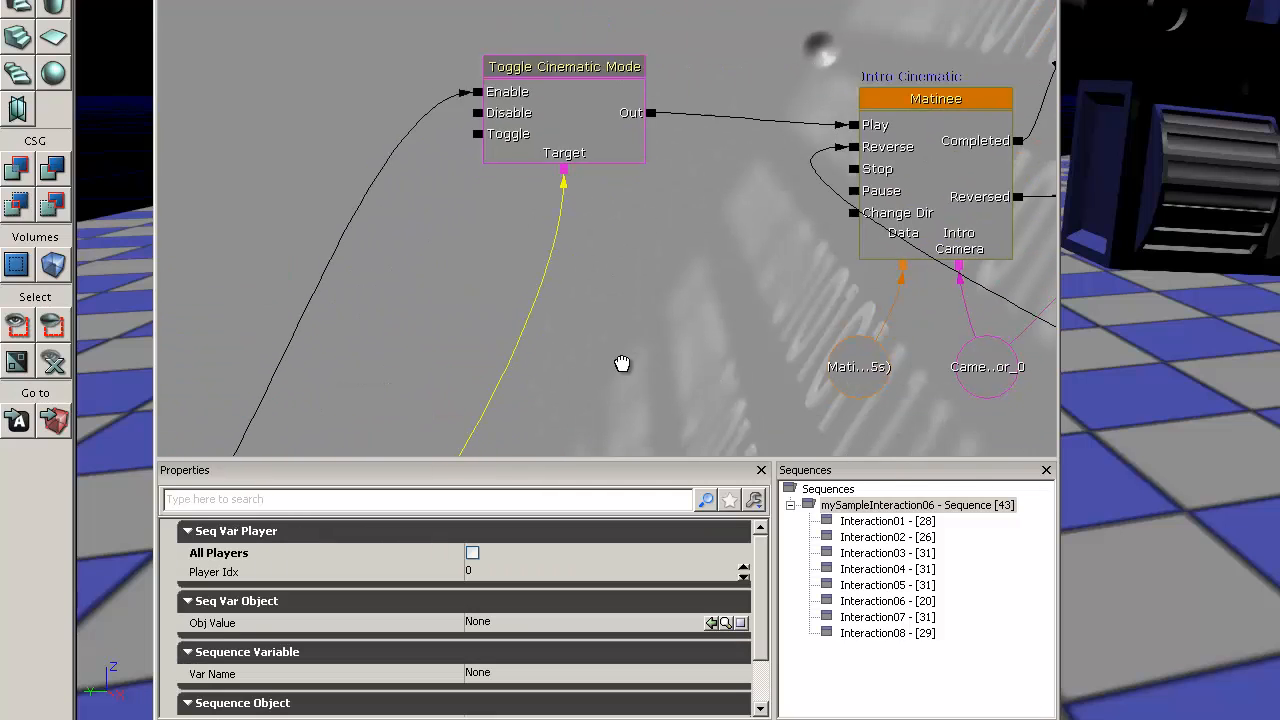
left_click(571, 105)
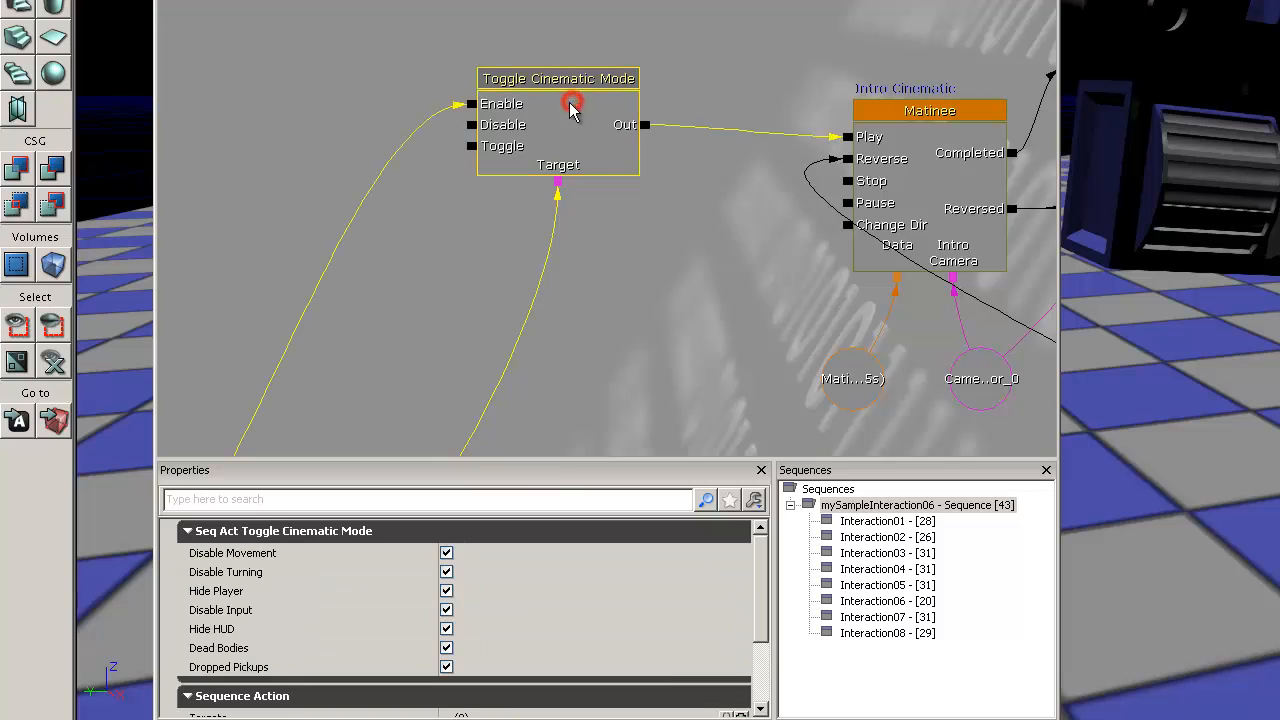
Follow the output of Toggle Cinematic Mode to the Intro Cinematic Matinee and select that Matinee to view its properties
left_click_drag(571, 109, 500, 109)
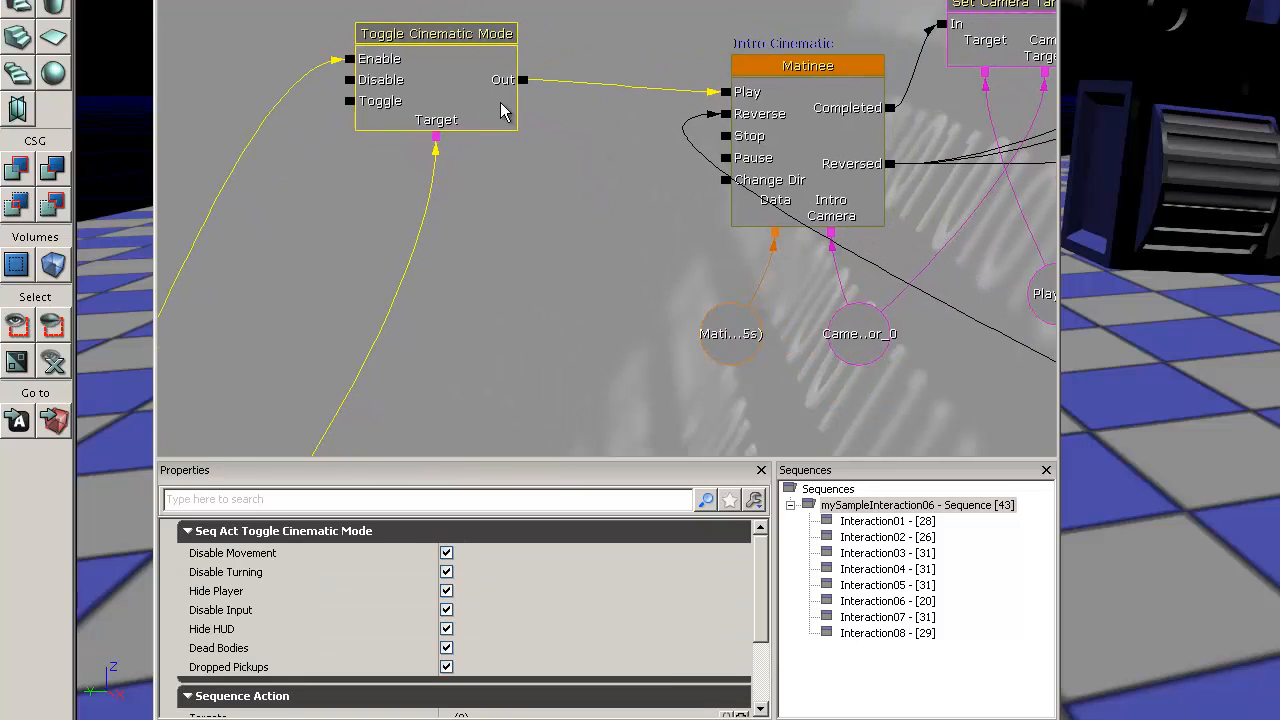
left_click_drag(614, 121, 568, 122)
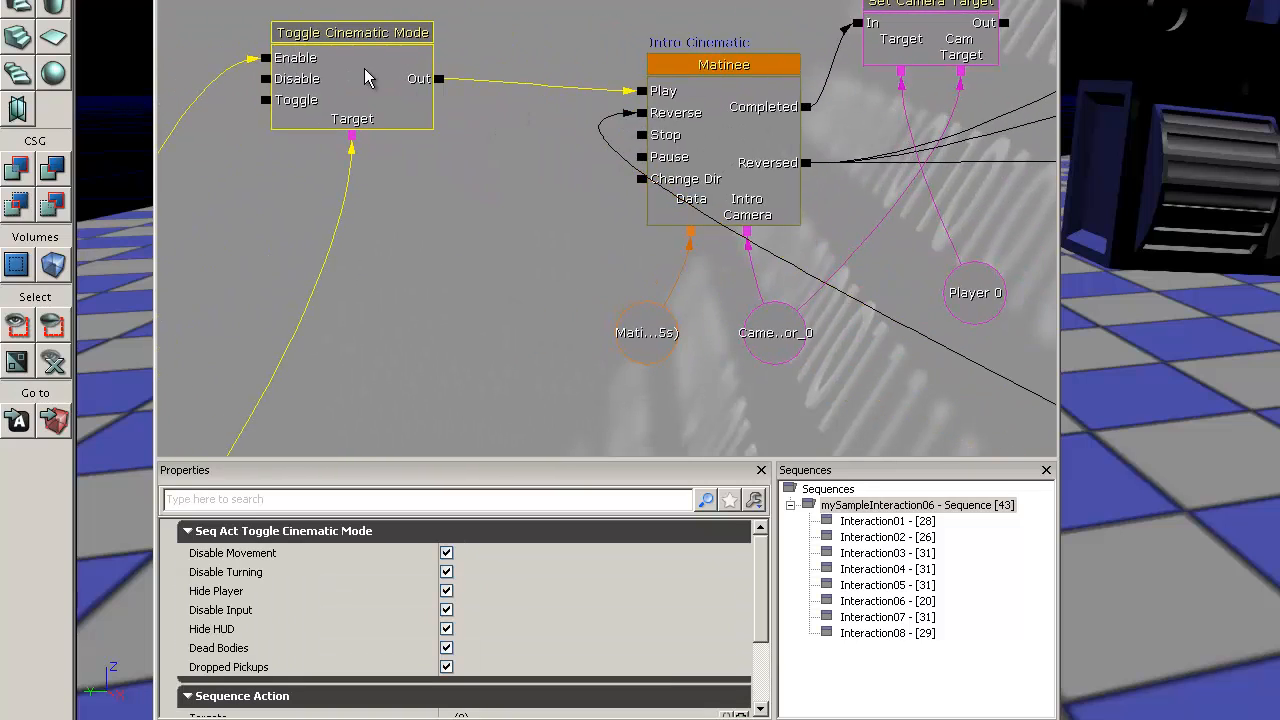
left_click(709, 112)
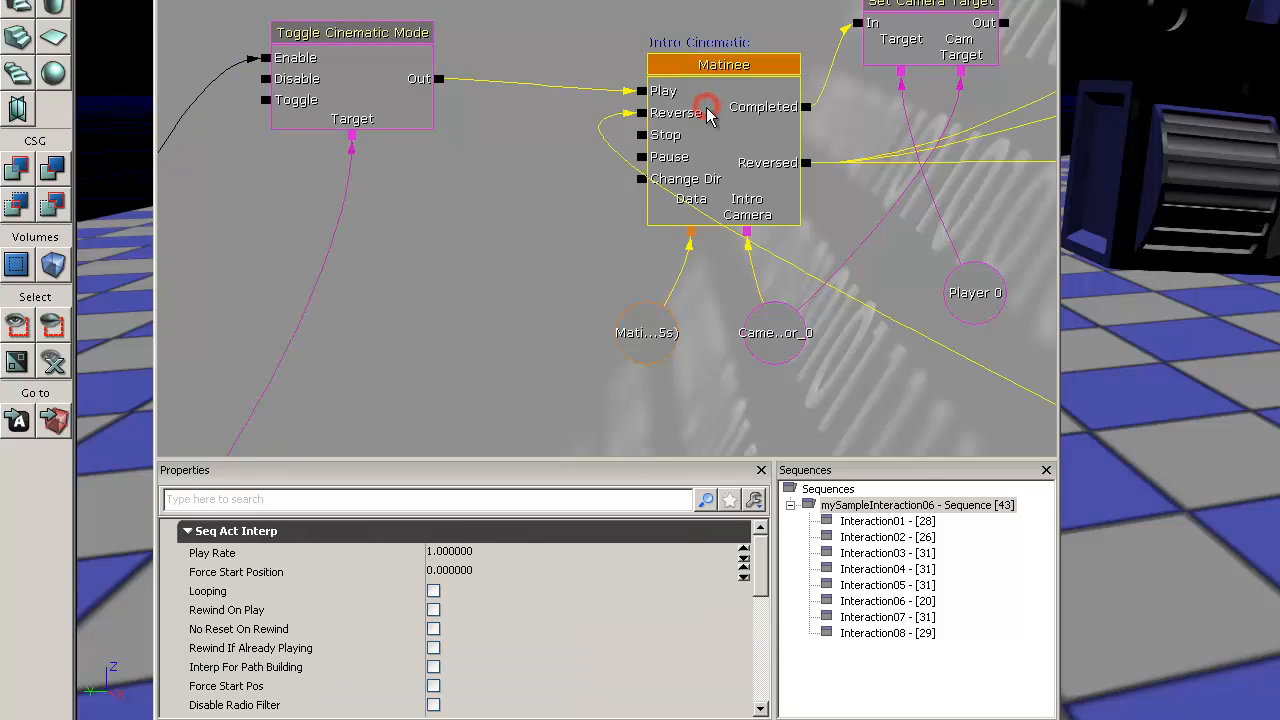
Open the Intro Cinematic Matinee in the Matinee editor, select IntroCamera's Movement track and examine its full timeline
left_click_drag(706, 103, 679, 71)
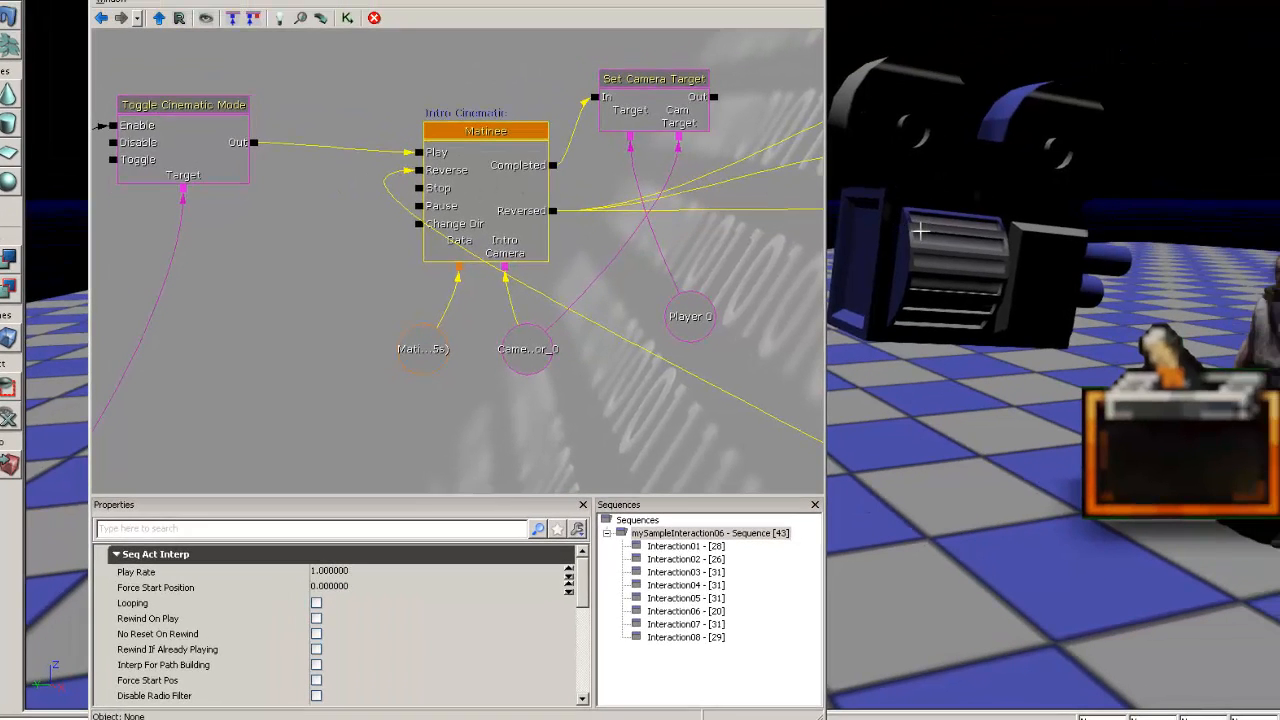
double_click(508, 186)
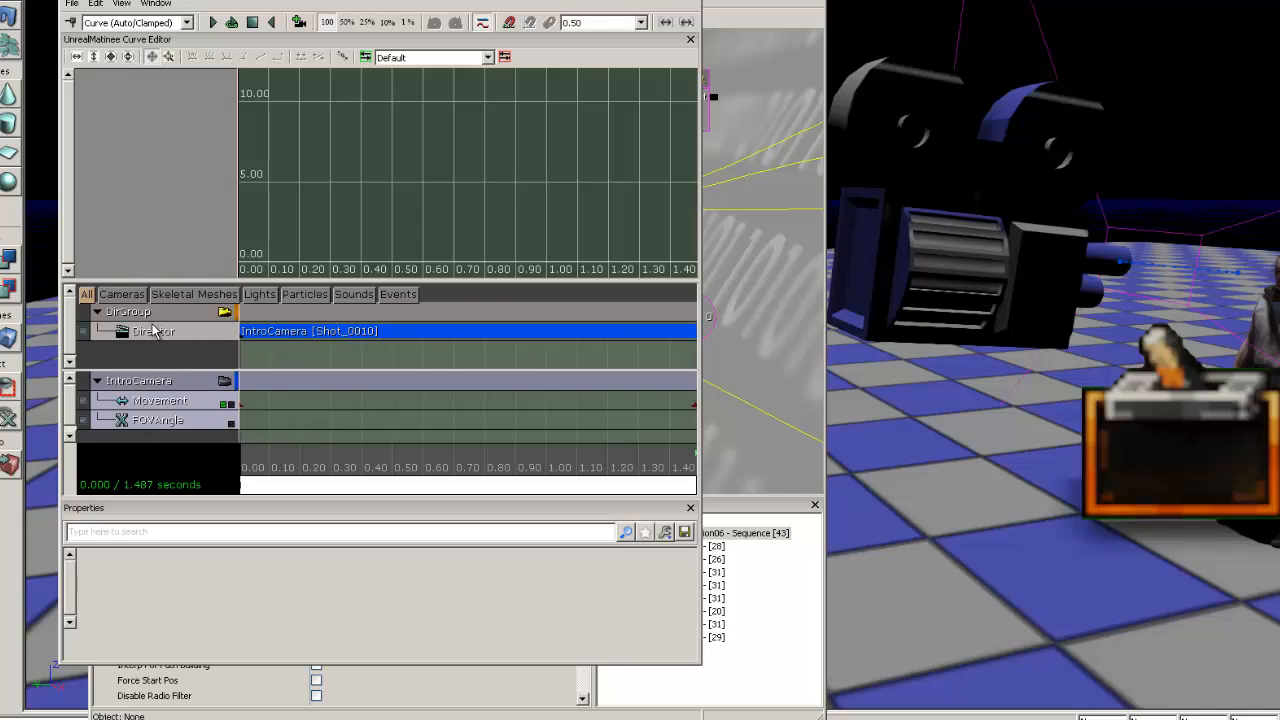
left_click(163, 401)
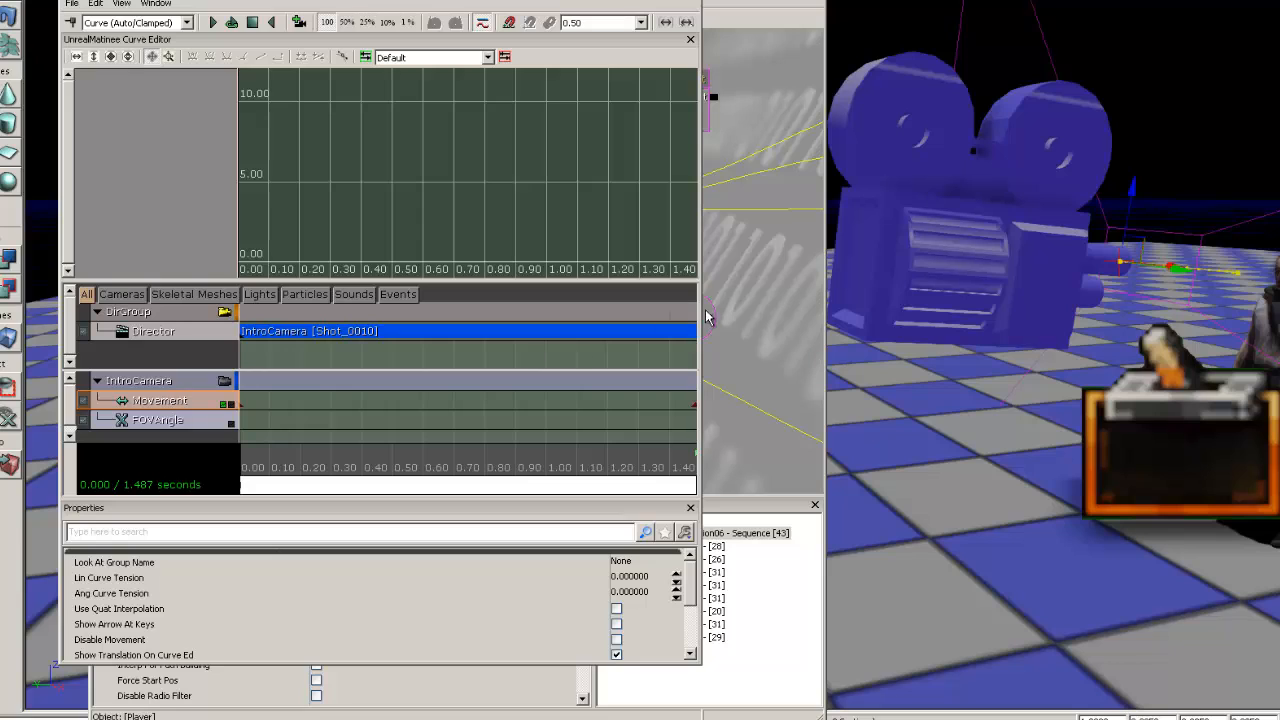
left_click_drag(700, 312, 836, 330)
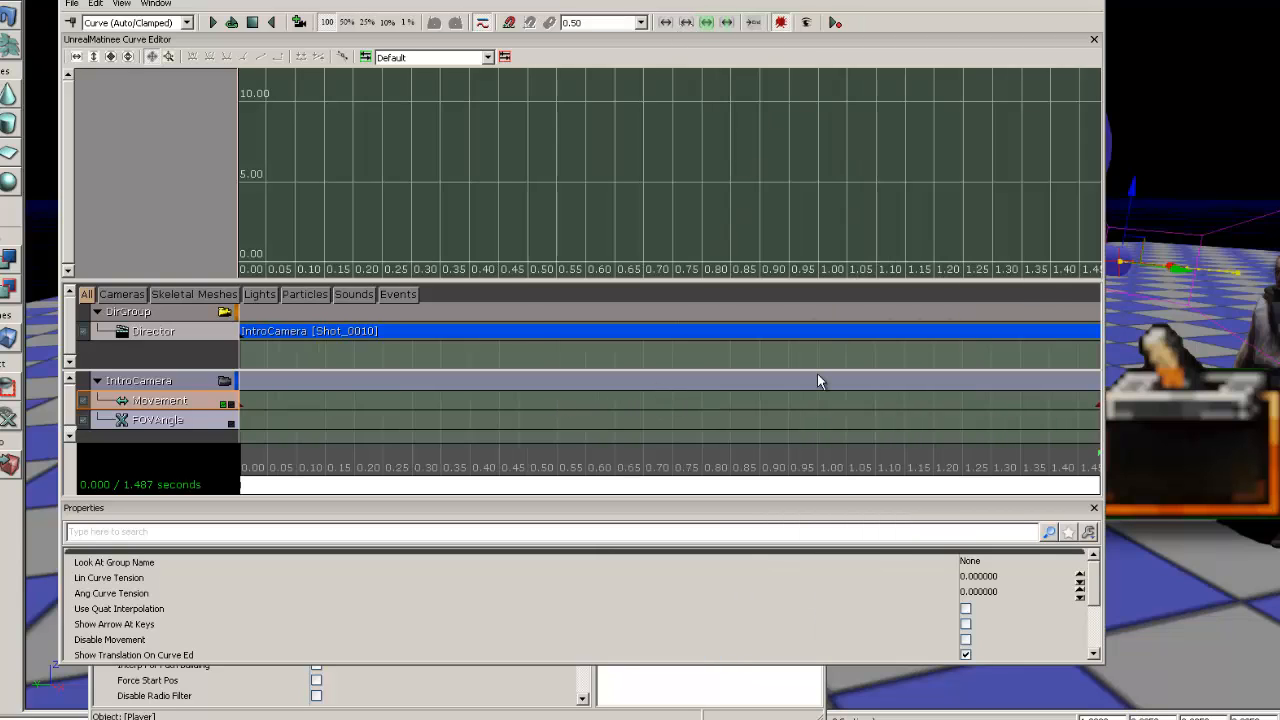
scroll(817, 373, "down", 4)
scroll(817, 373, "up", 3)
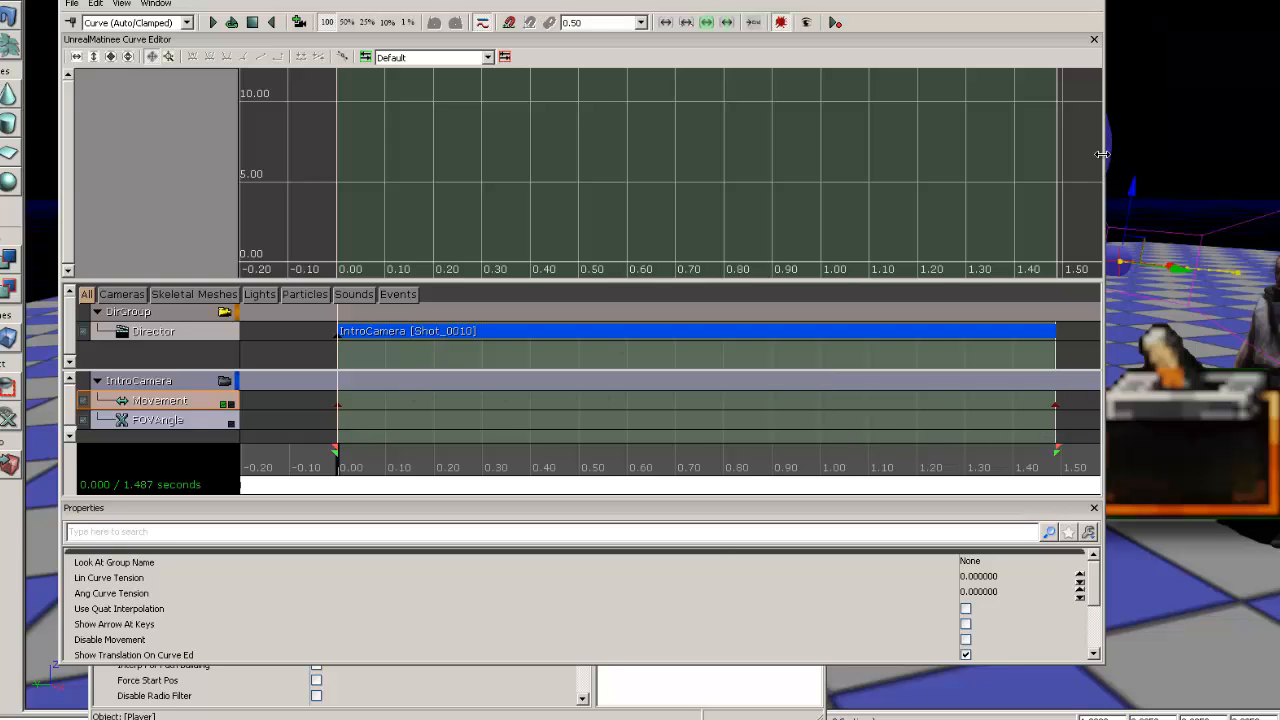
left_click_drag(1106, 154, 535, 155)
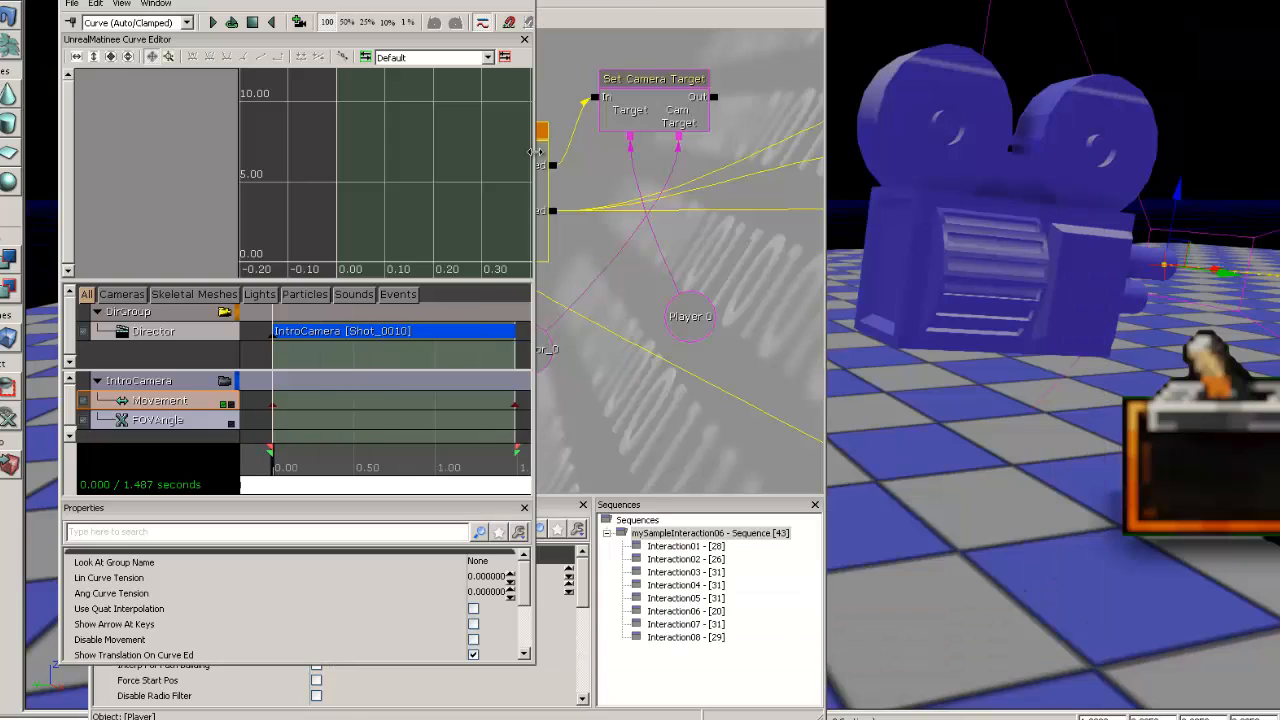
Select the Director track, preview the Matinee forward, in reverse and forward again, and close the Matinee editor
left_click(153, 336)
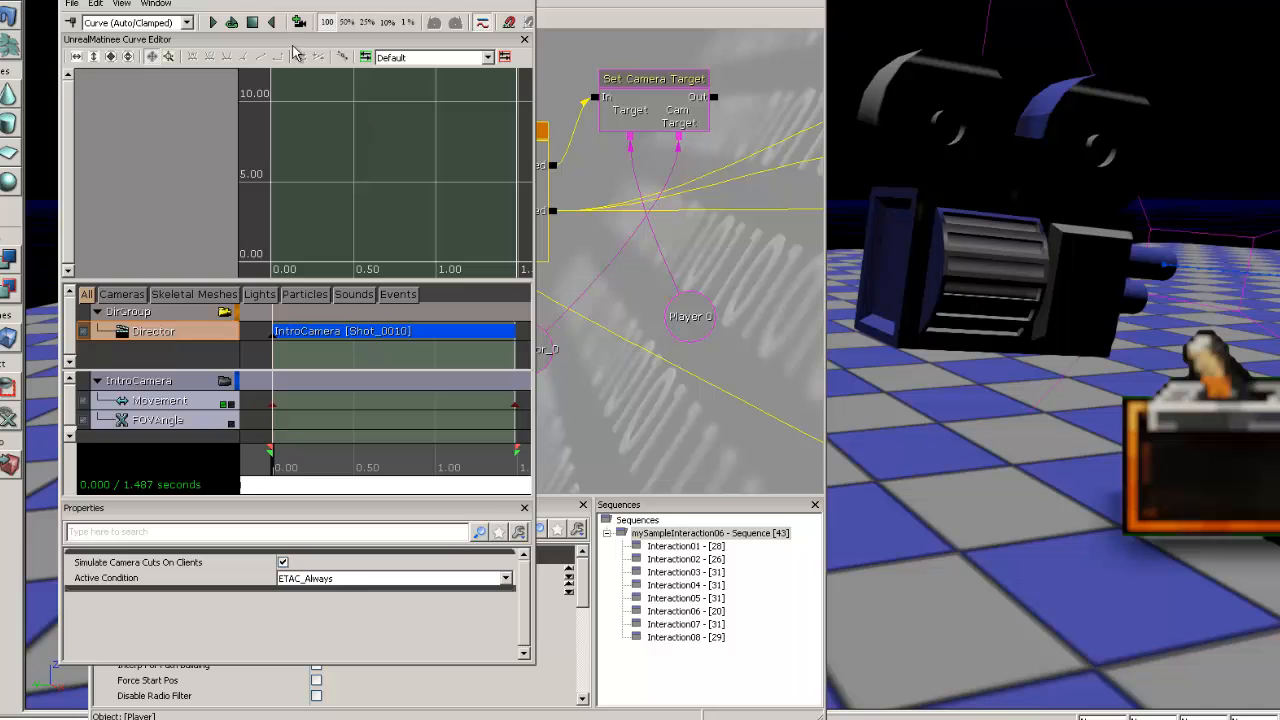
left_click(213, 22)
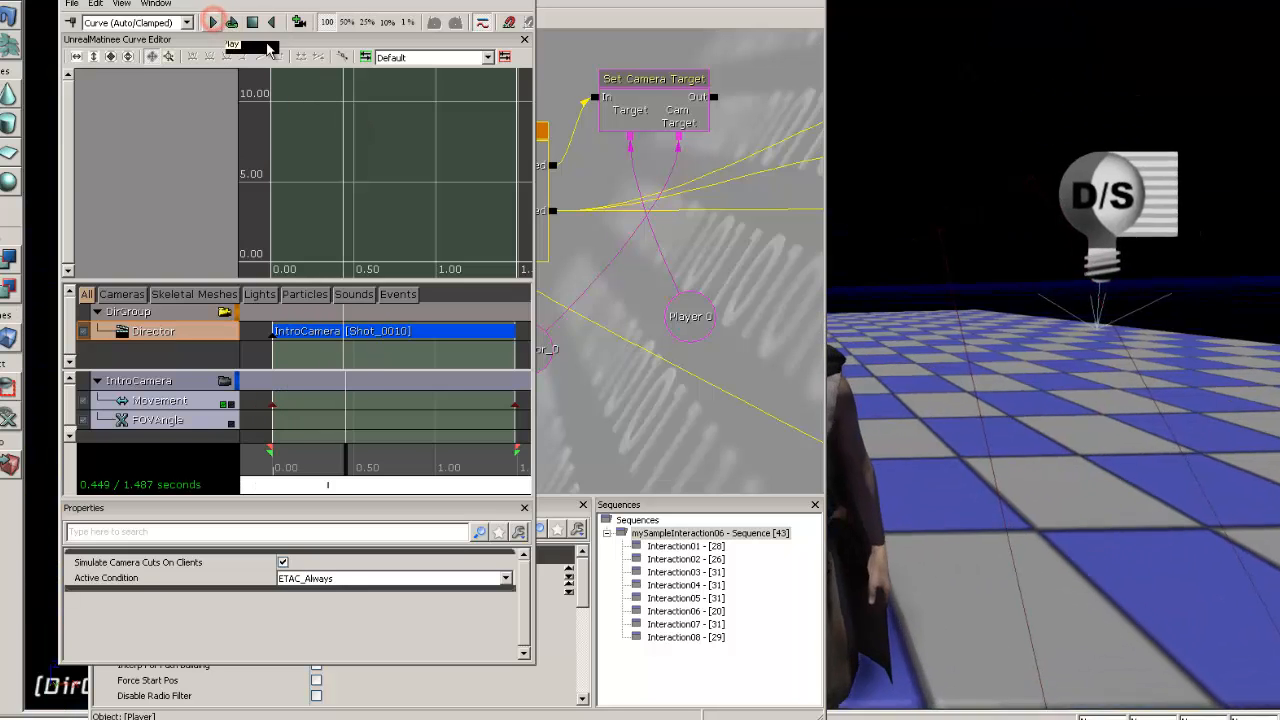
left_click_drag(749, 0, 474, 5)
left_click(142, 0)
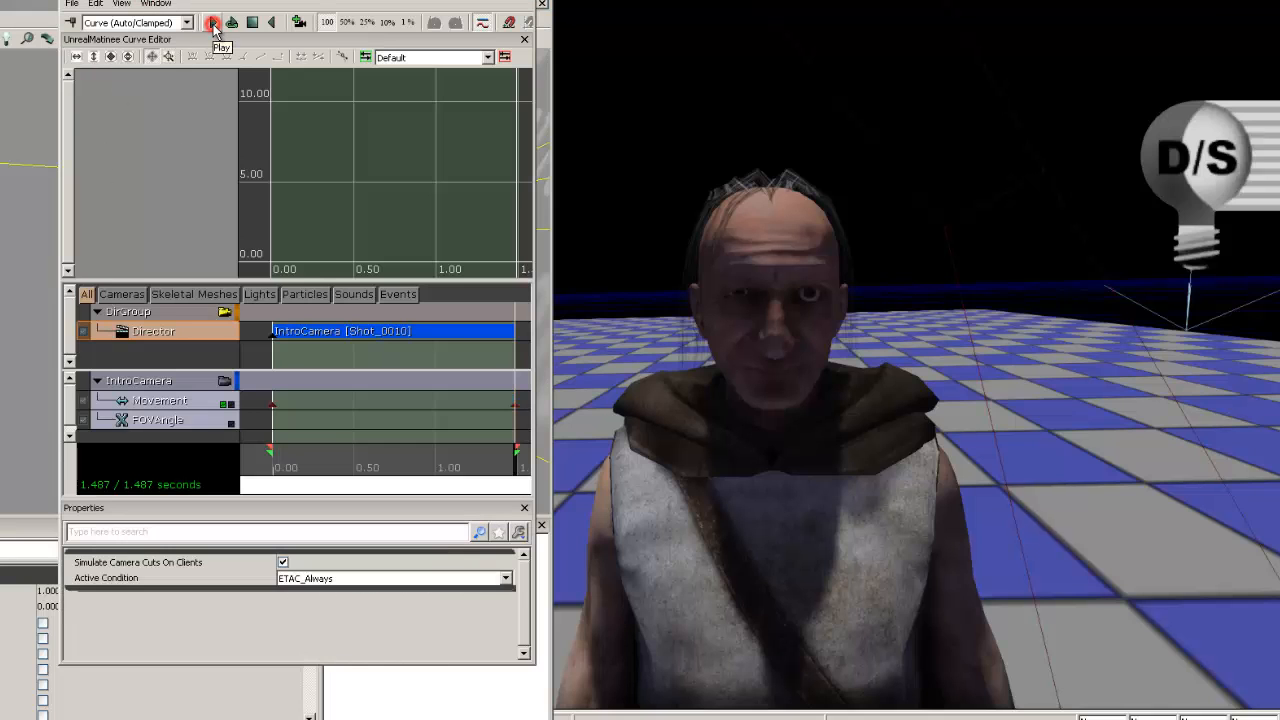
left_click(271, 22)
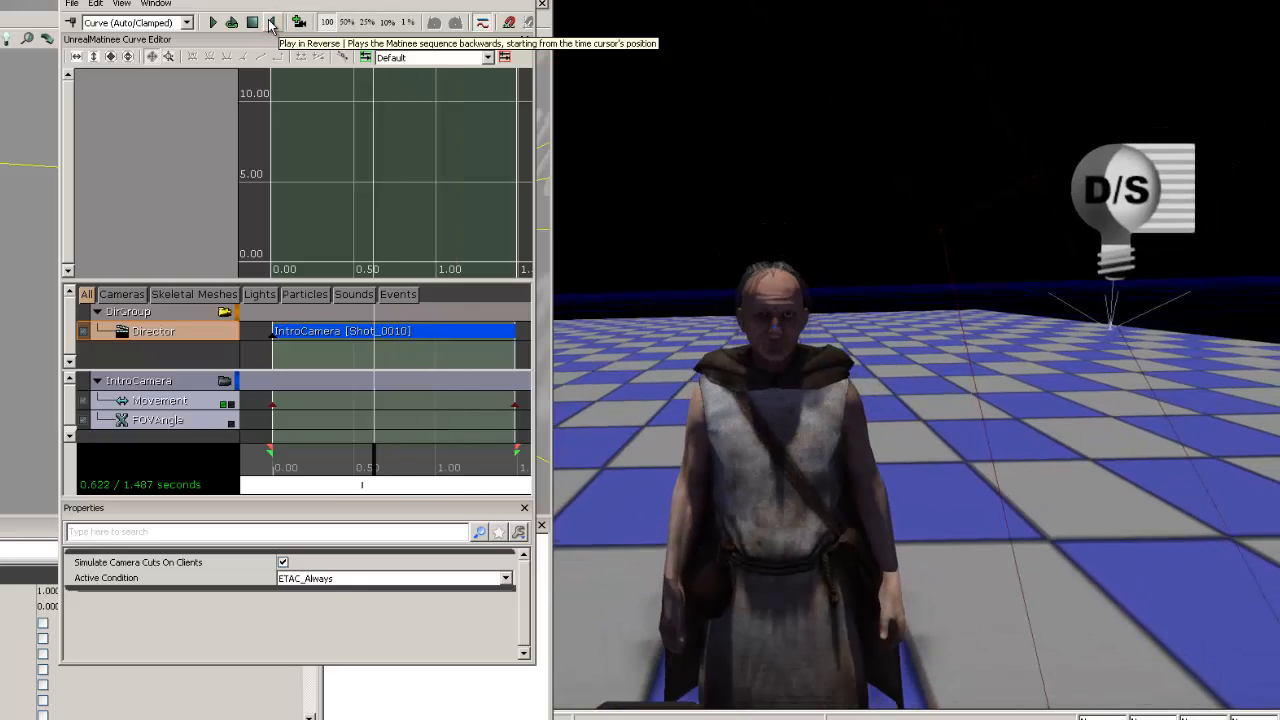
left_click(211, 22)
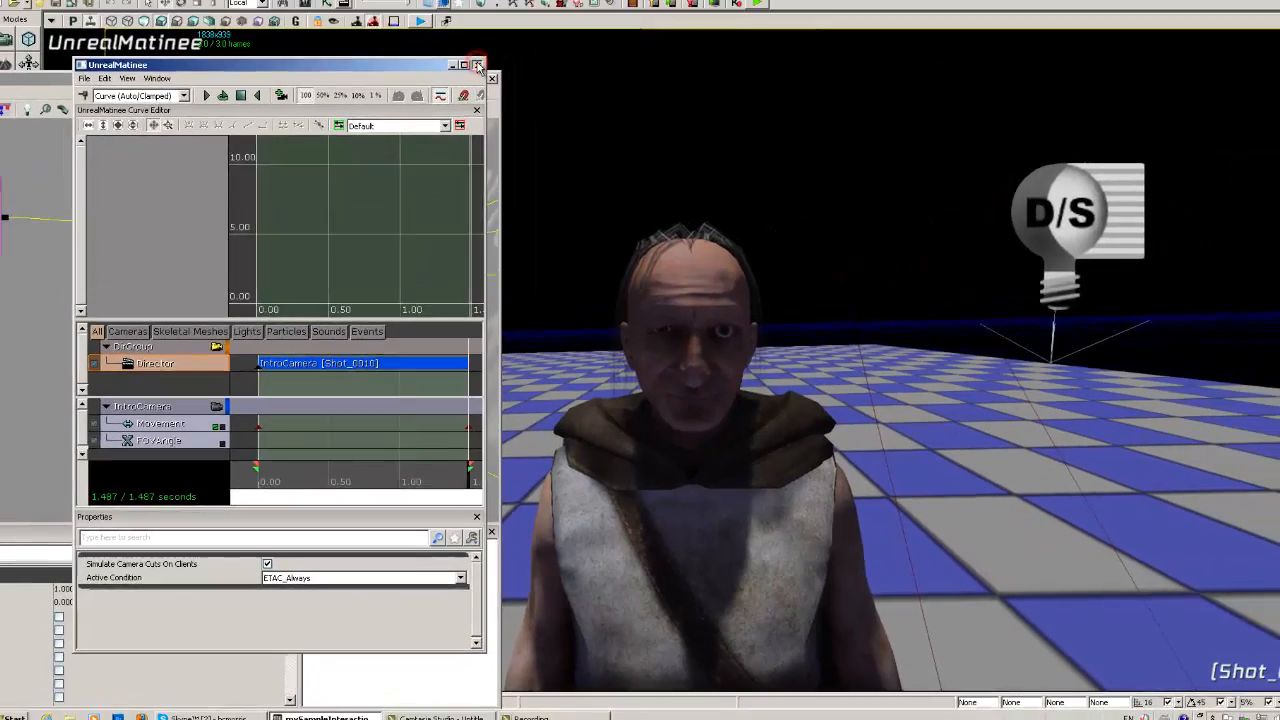
left_click(507, 8)
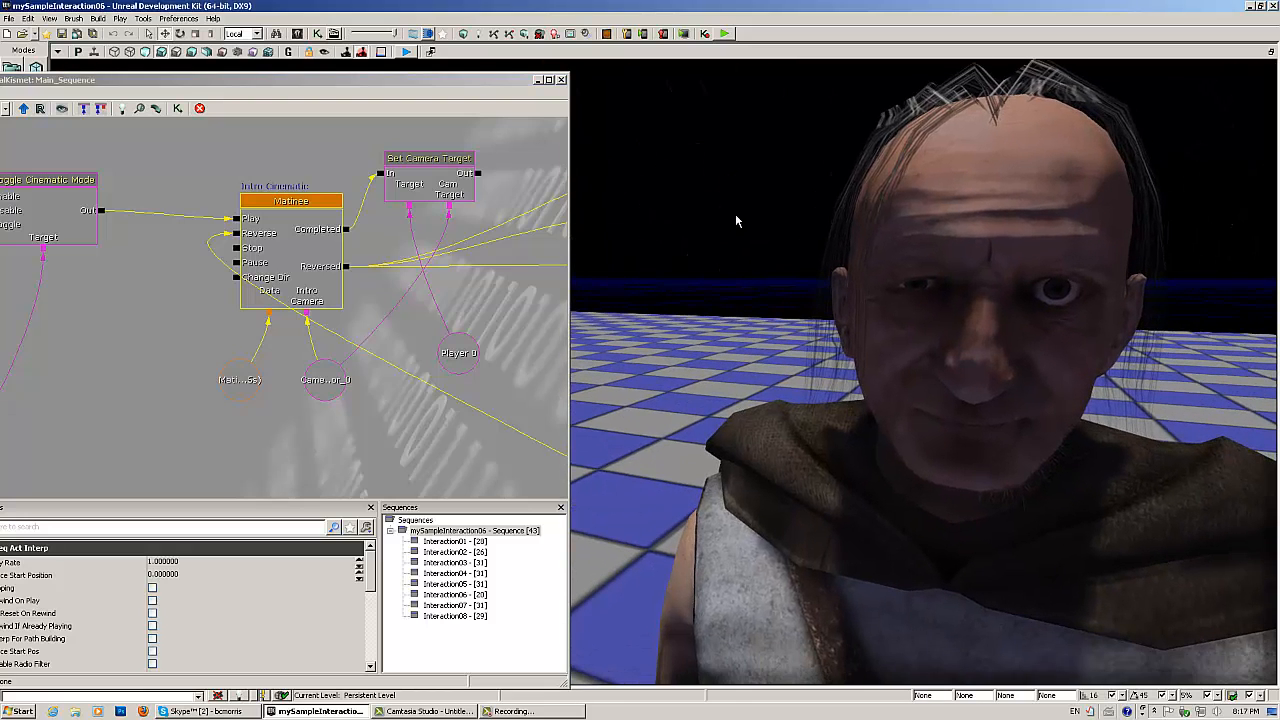
Trace the link from Toggle Cinematic Mode to the Intro Cinematic Matinee and pull the level view back from the old man
left_click_drag(154, 144, 264, 188)
left_click(155, 246)
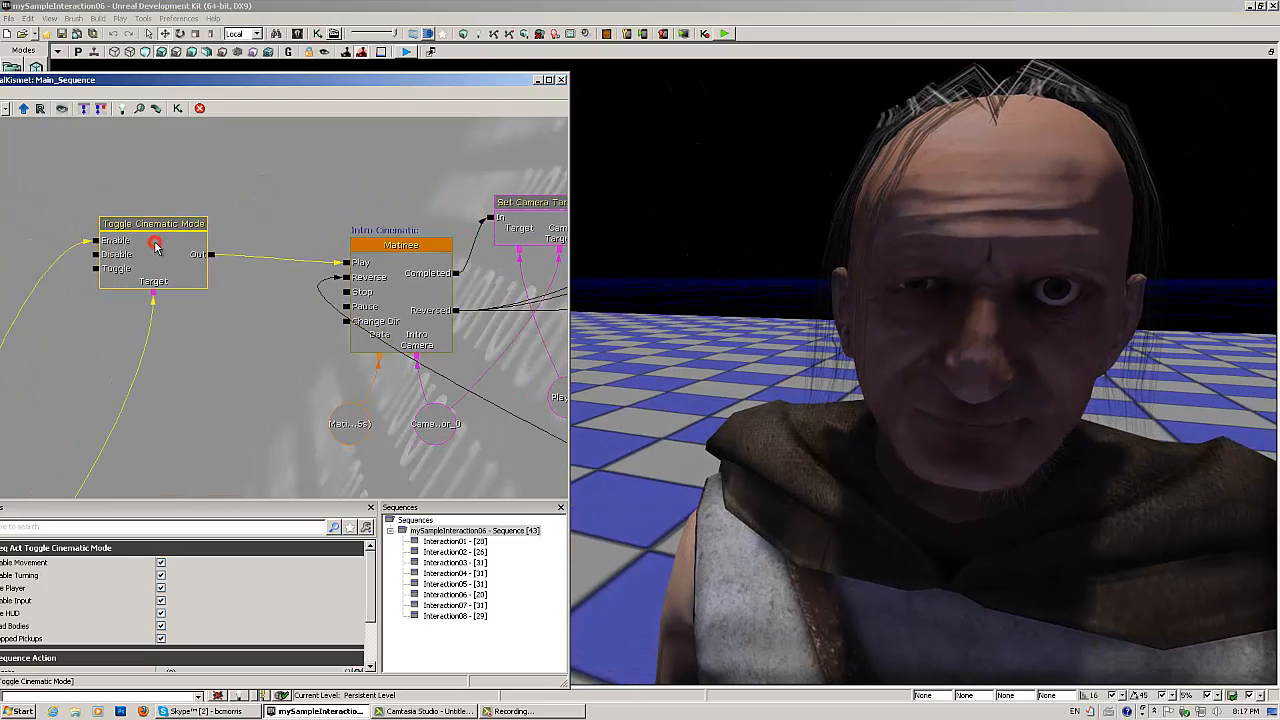
left_click(398, 262)
scroll(398, 262, "down", 5)
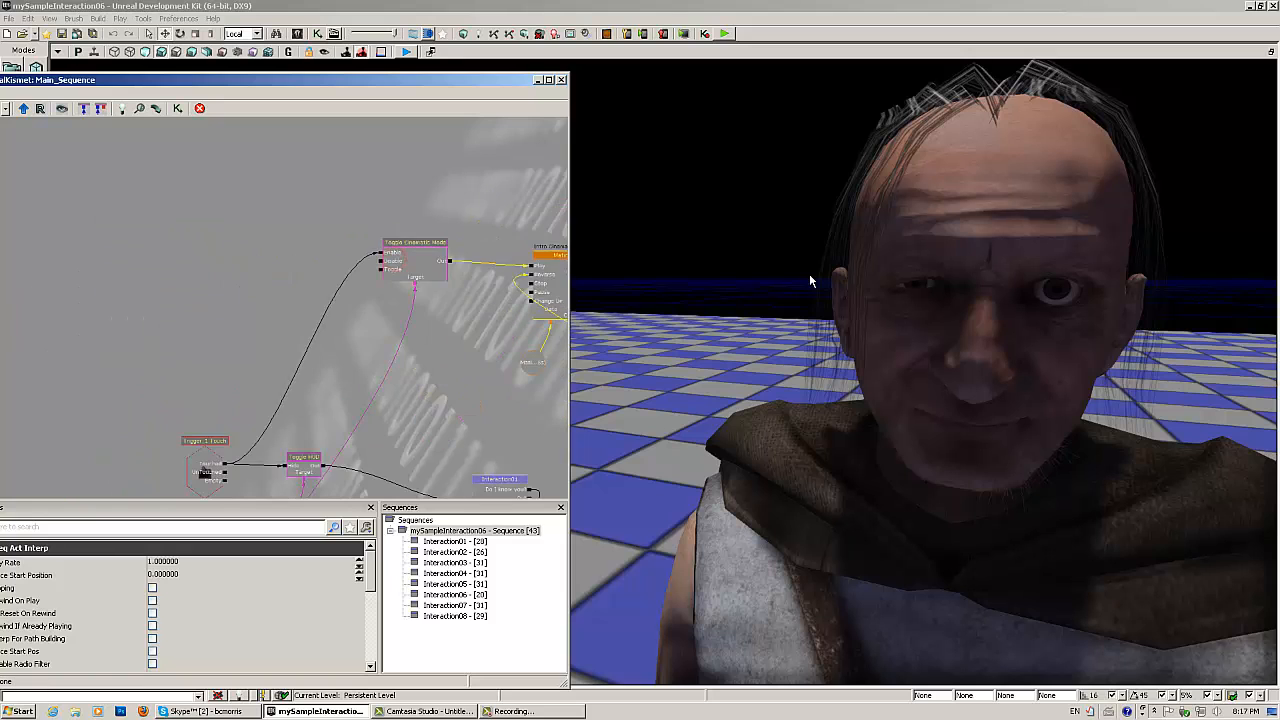
scroll(420, 290, "up", 4)
scroll(811, 282, "up", 1)
right_click_drag(811, 282, 754, 299)
scroll(870, 281, "down", 2)
scroll(870, 281, "up", 2)
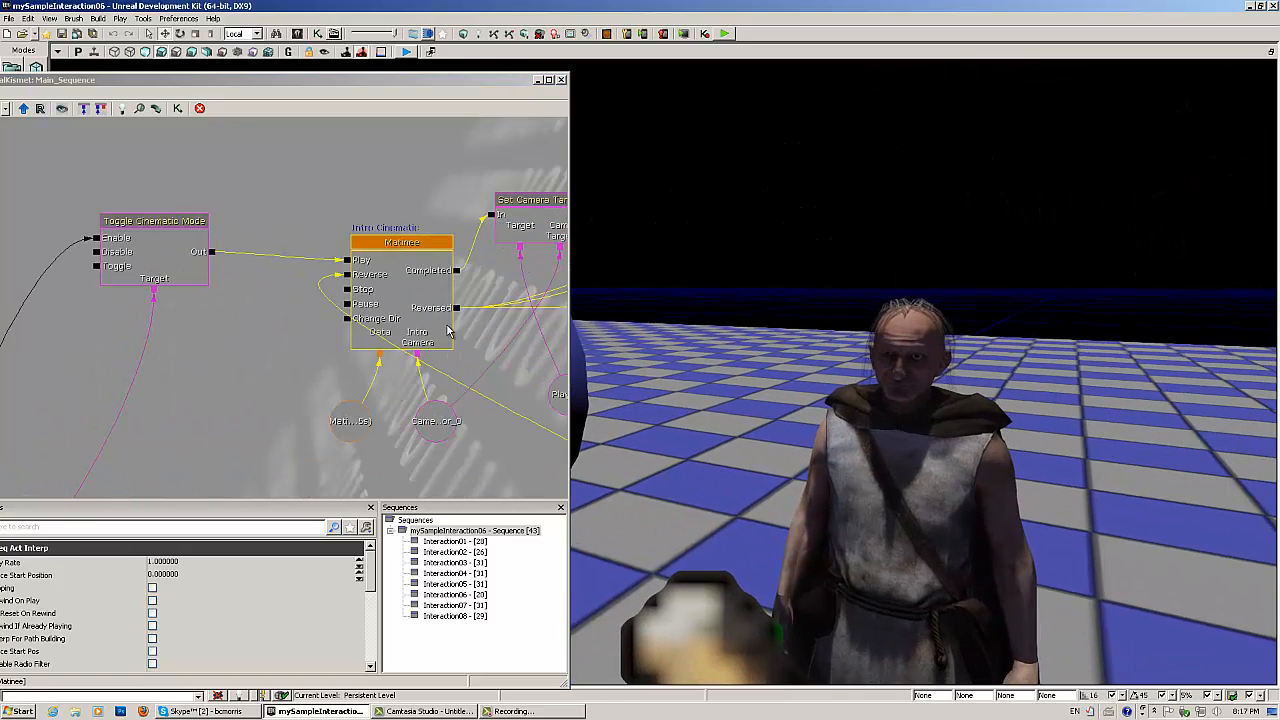
Inspect the Matinee Data and CameraActor_0 variables attached to the Intro Cinematic Matinee
left_click_drag(385, 281, 357, 243)
left_click_drag(378, 83, 519, 80)
left_click_drag(435, 362, 360, 330)
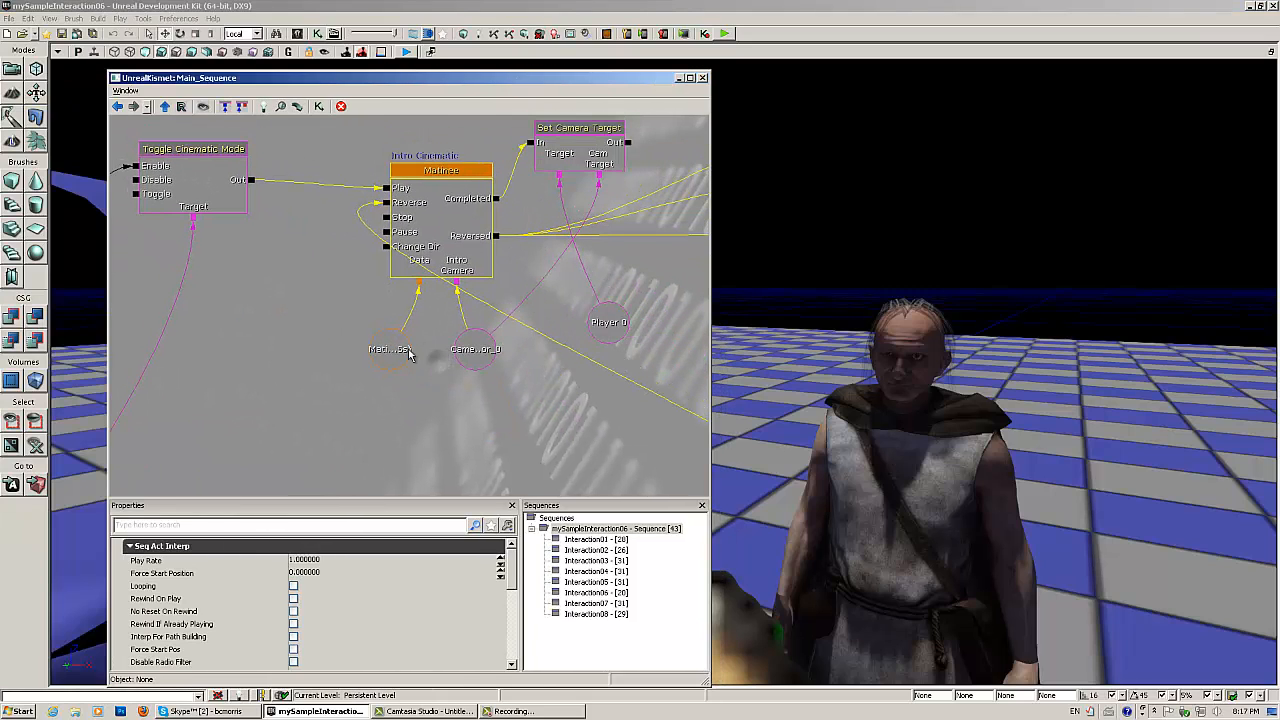
left_click(378, 354)
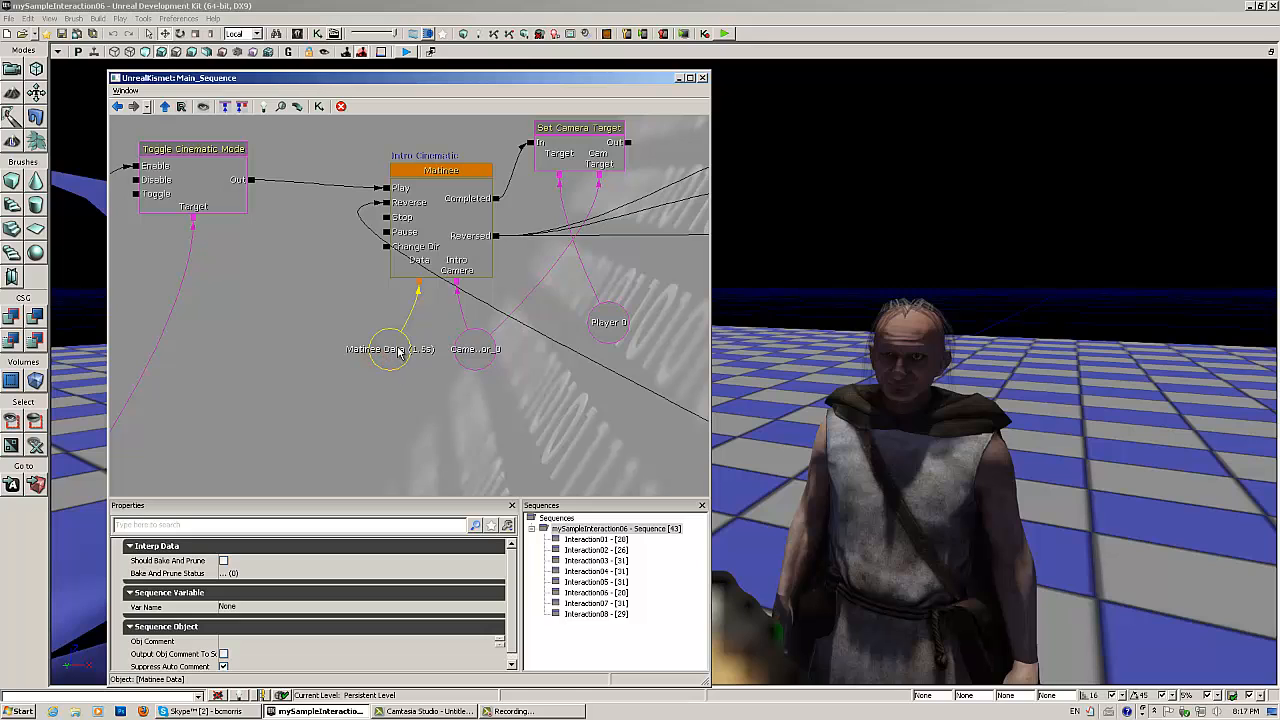
left_click_drag(466, 399, 491, 406)
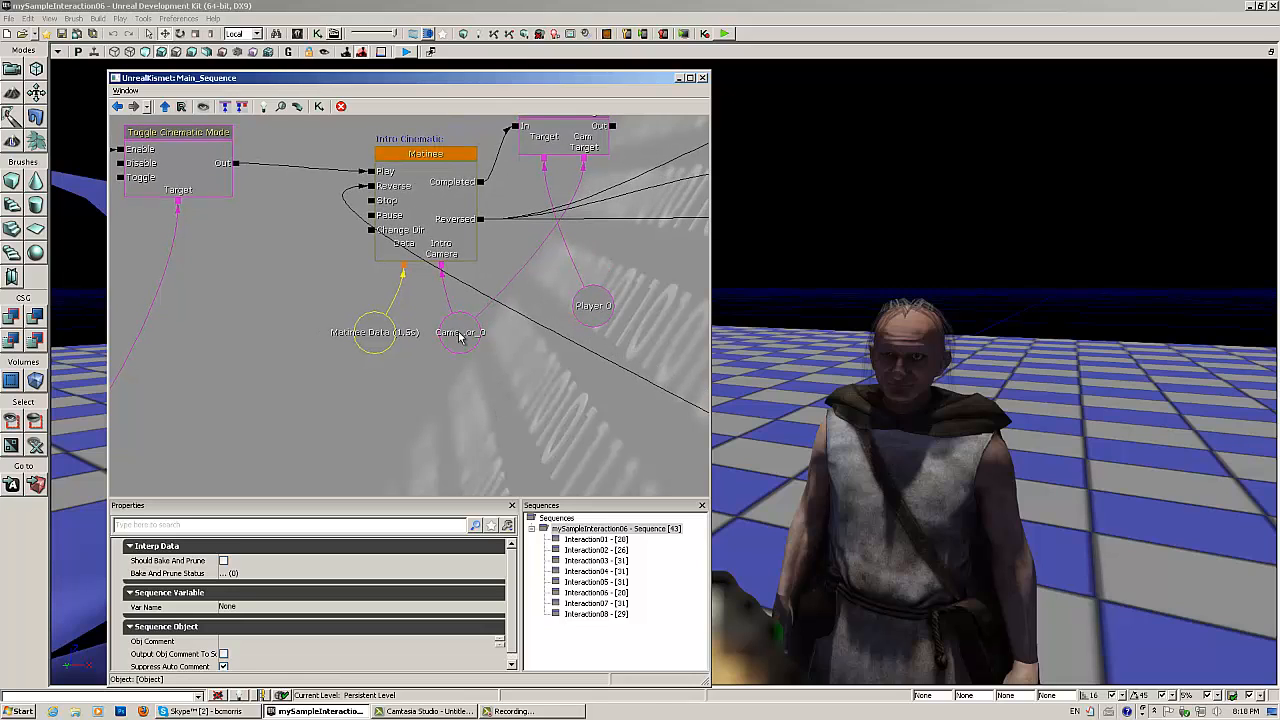
left_click(377, 346)
left_click(467, 342)
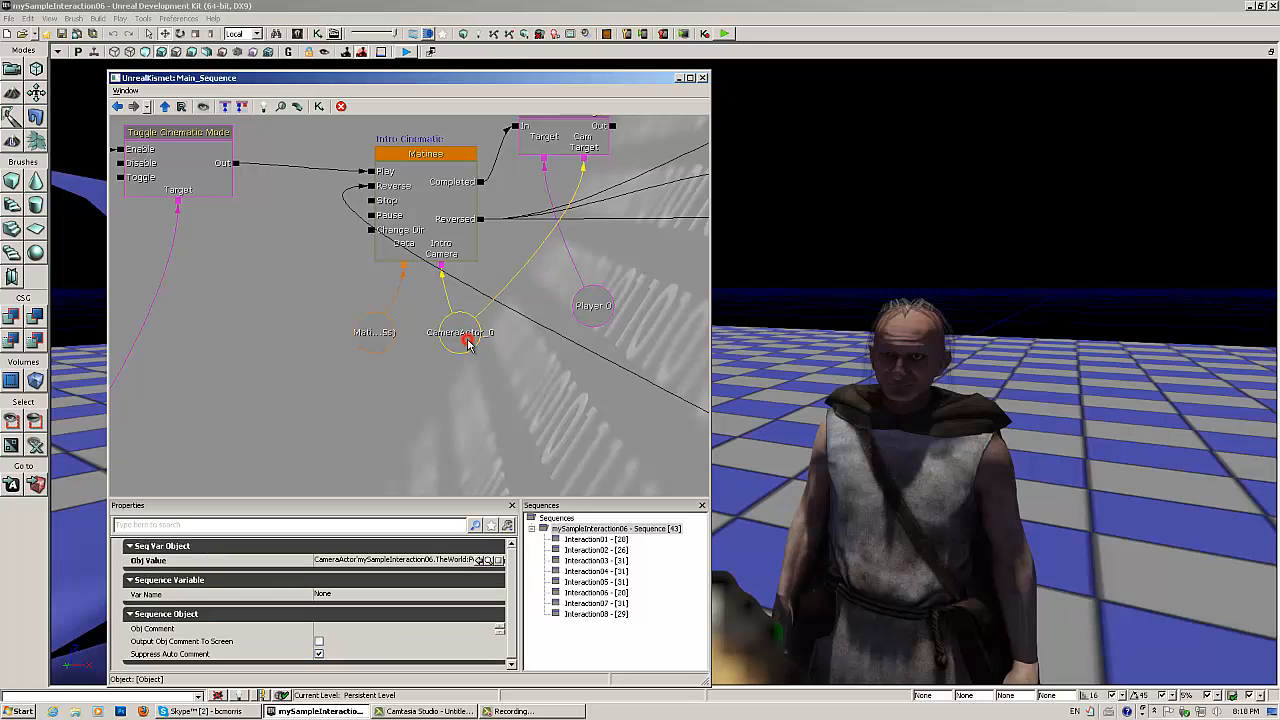
Uncover the level view beside the Kismet window and select the camera actor in the level for inspection
left_click_drag(593, 80, 1119, 70)
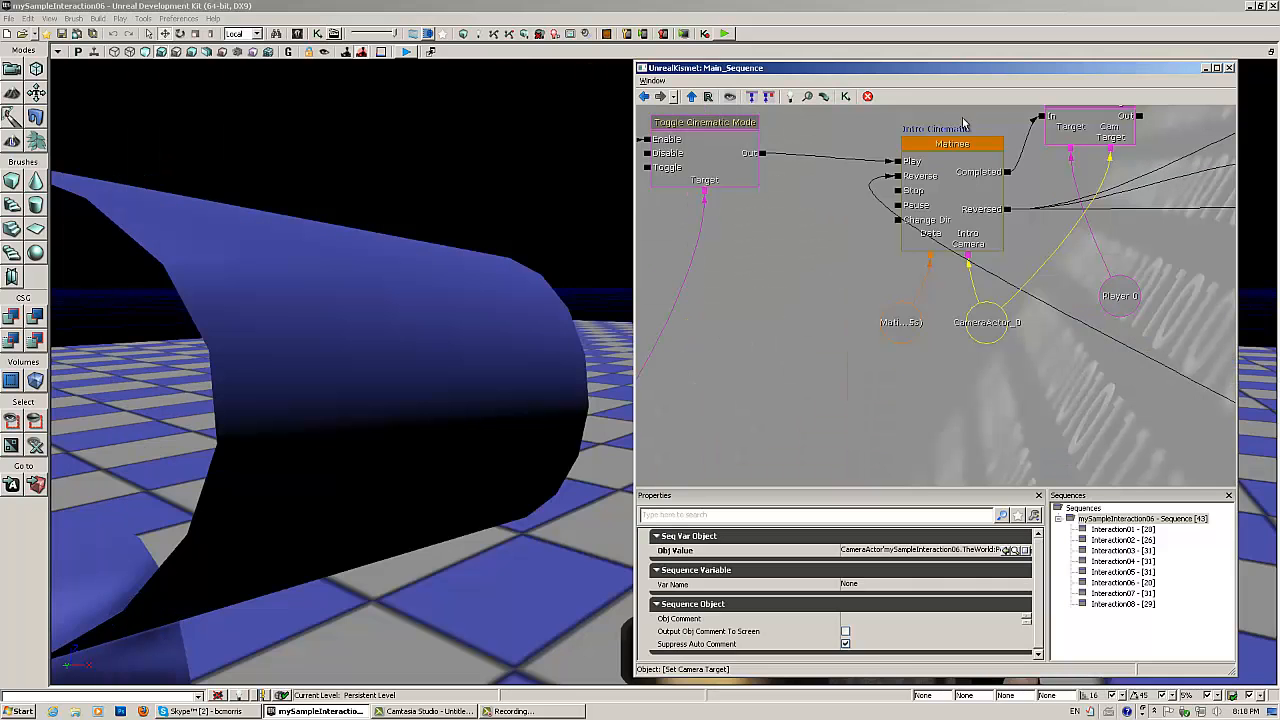
left_click(396, 313)
scroll(396, 313, "down", 5)
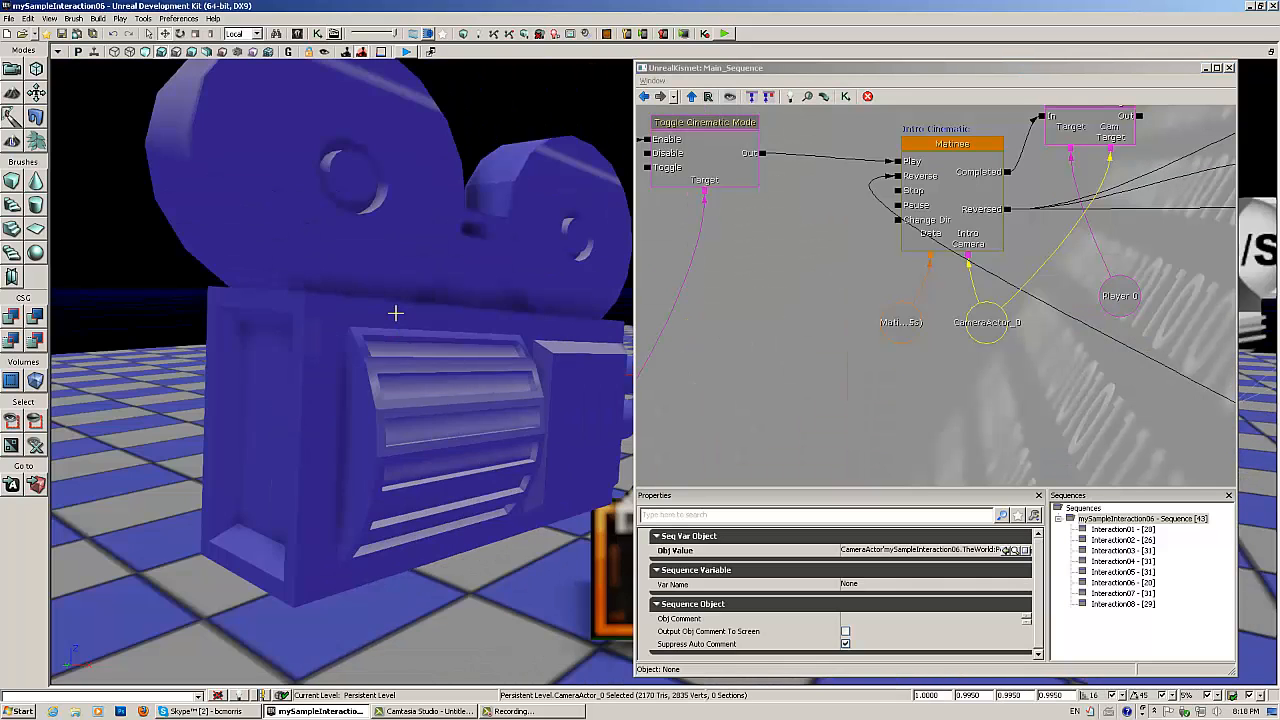
mouse_move(457, 330)
right_mouse_down()
mouse_move(404, 328)
mouse_move(455, 331)
right_mouse_up()
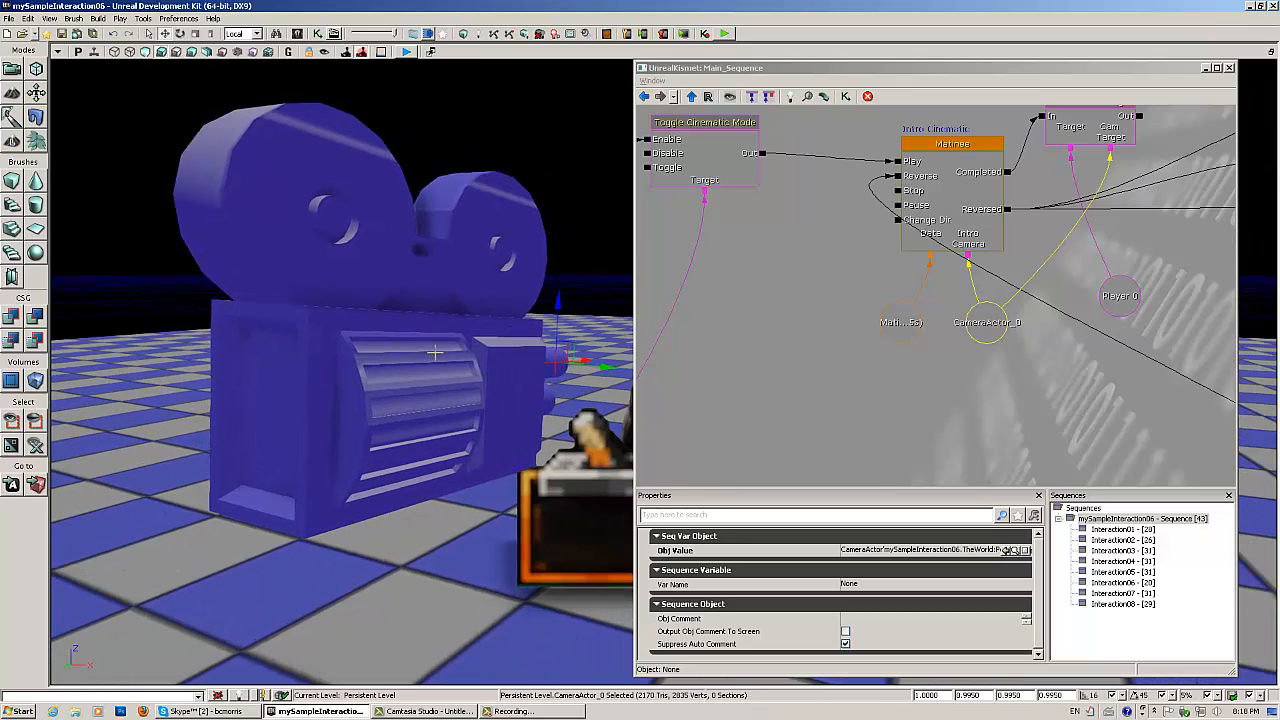
Look up the Kismet option for creating a new object variable using CameraActor_0, without adding one
left_click_drag(880, 70, 348, 54)
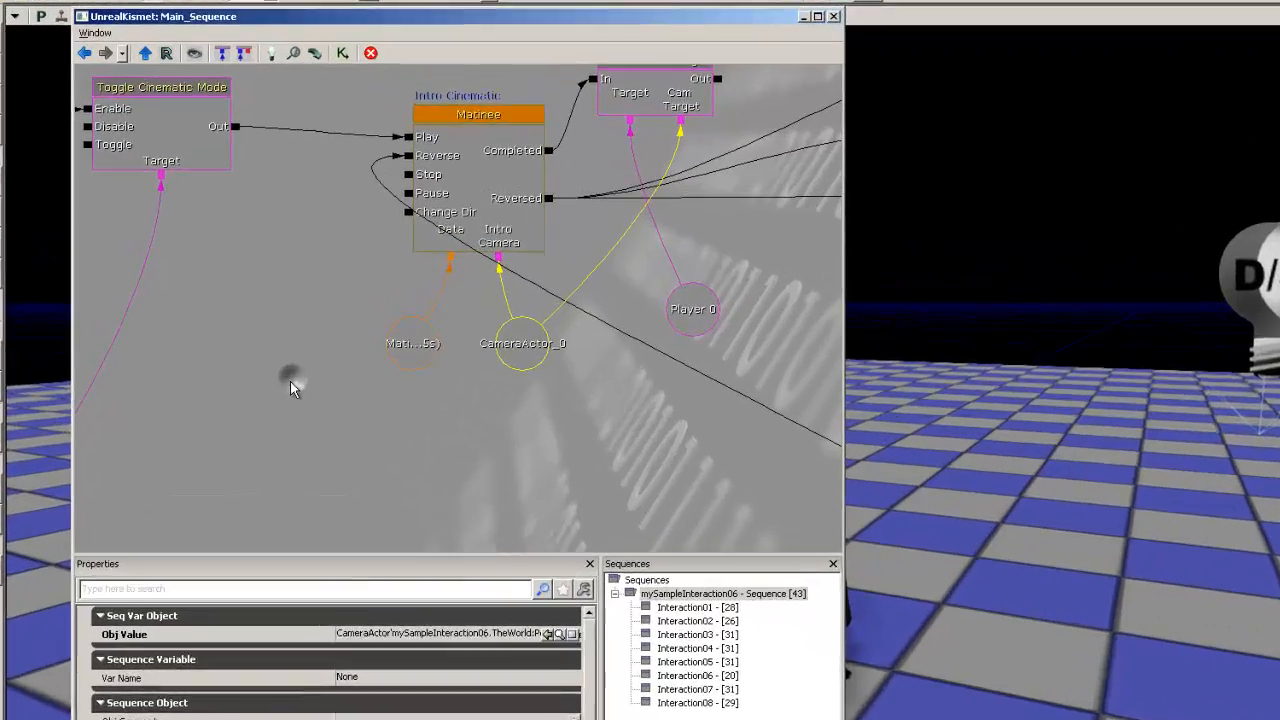
right_click(416, 355)
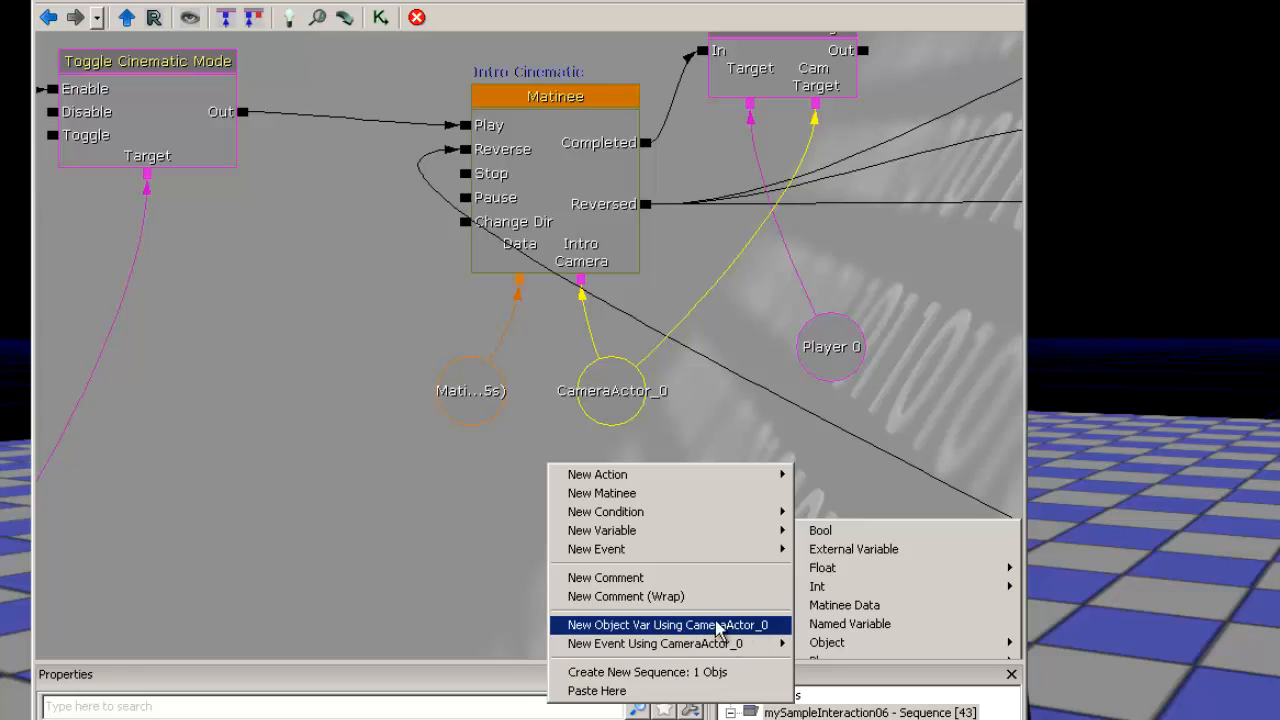
left_click(850, 3)
Follow the Matinee's Completed output to Set Camera Target and examine its links to Player 0 and CameraActor_0
left_click_drag(741, 368, 598, 453)
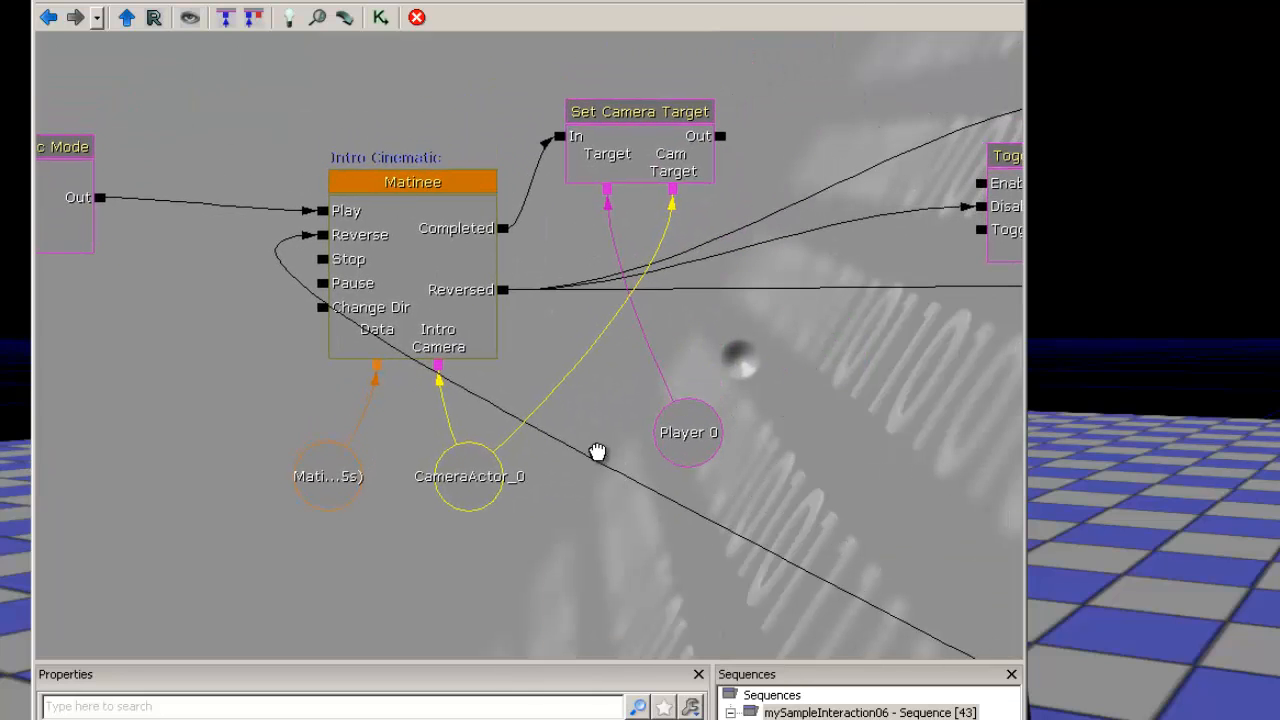
left_click(434, 286)
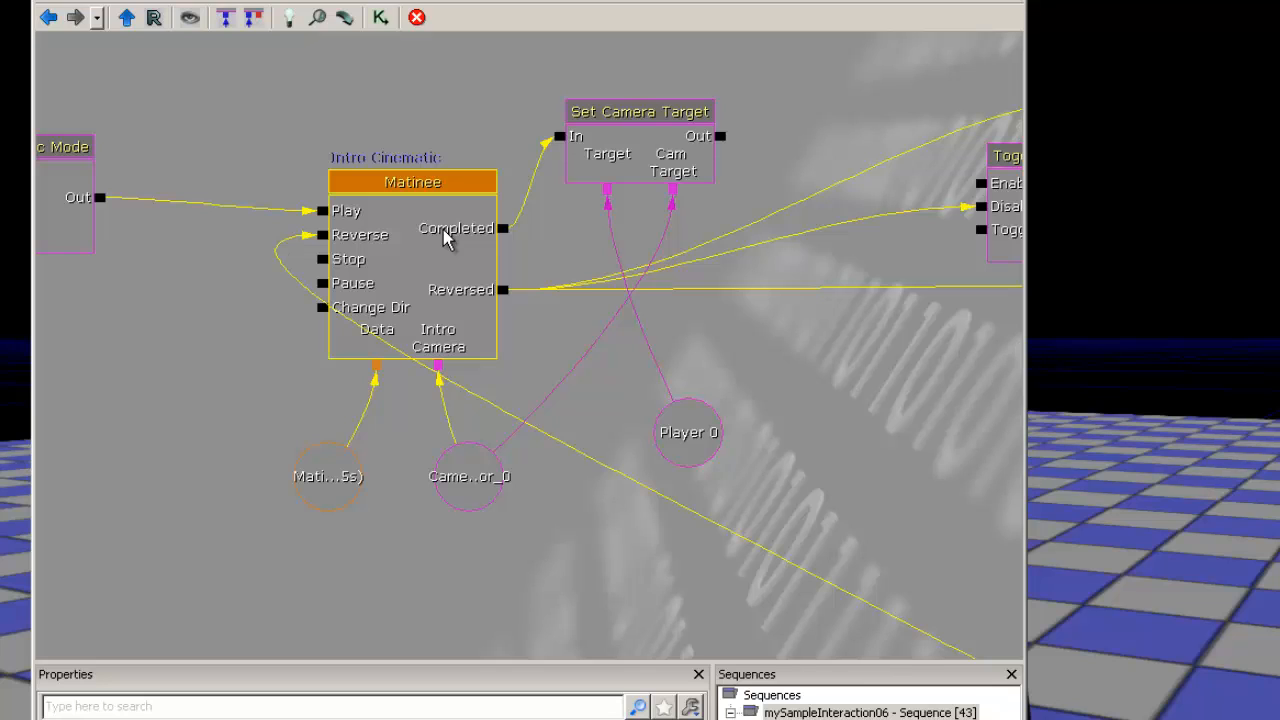
left_click(665, 145)
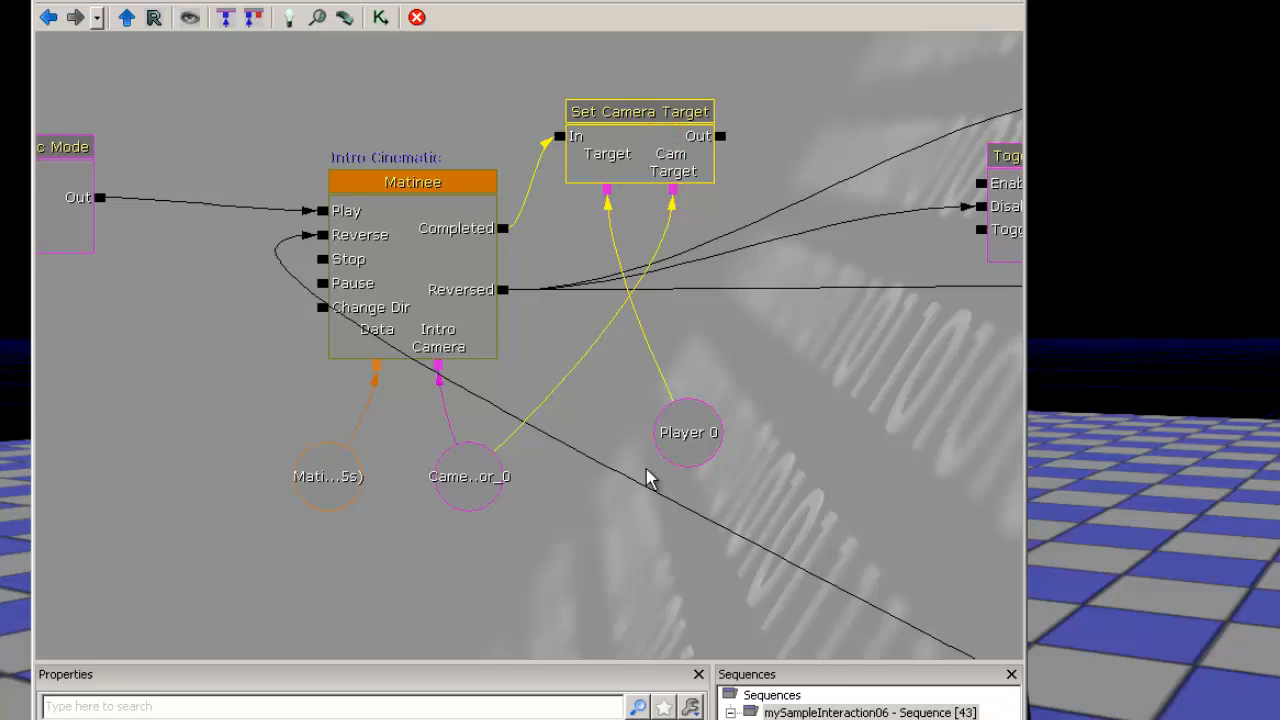
left_click(485, 475)
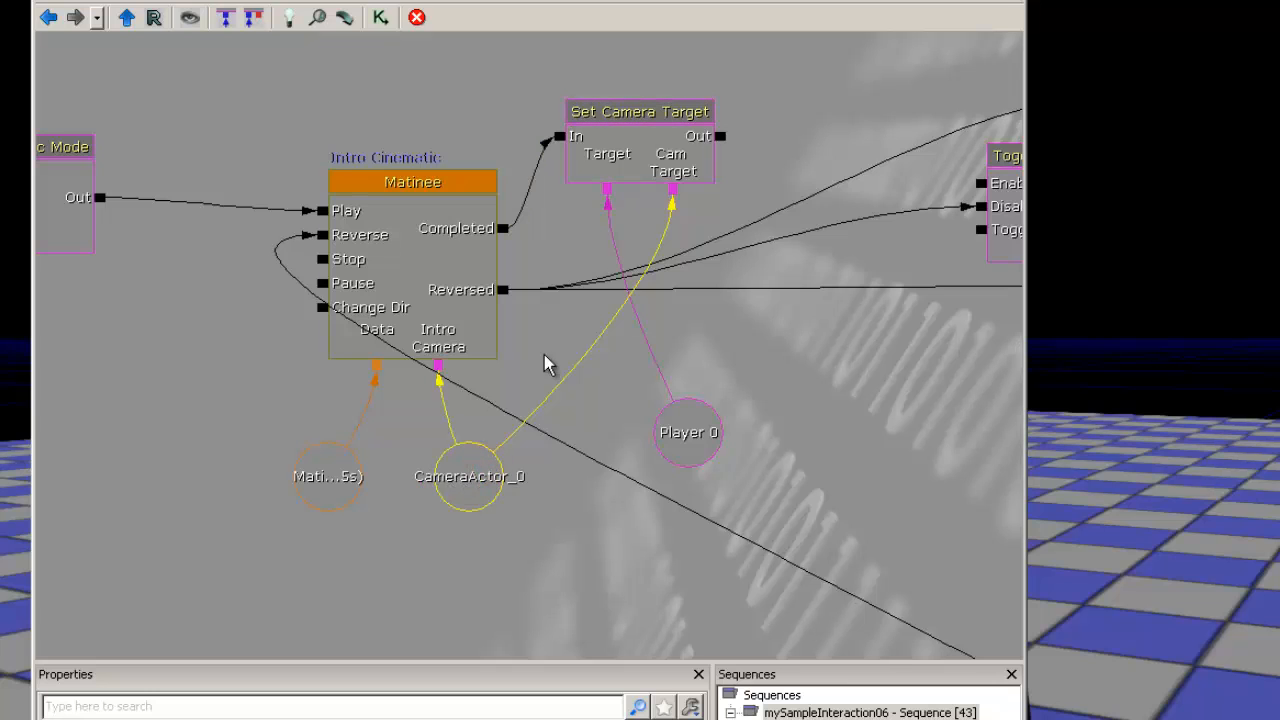
left_click(623, 155)
left_click(458, 468)
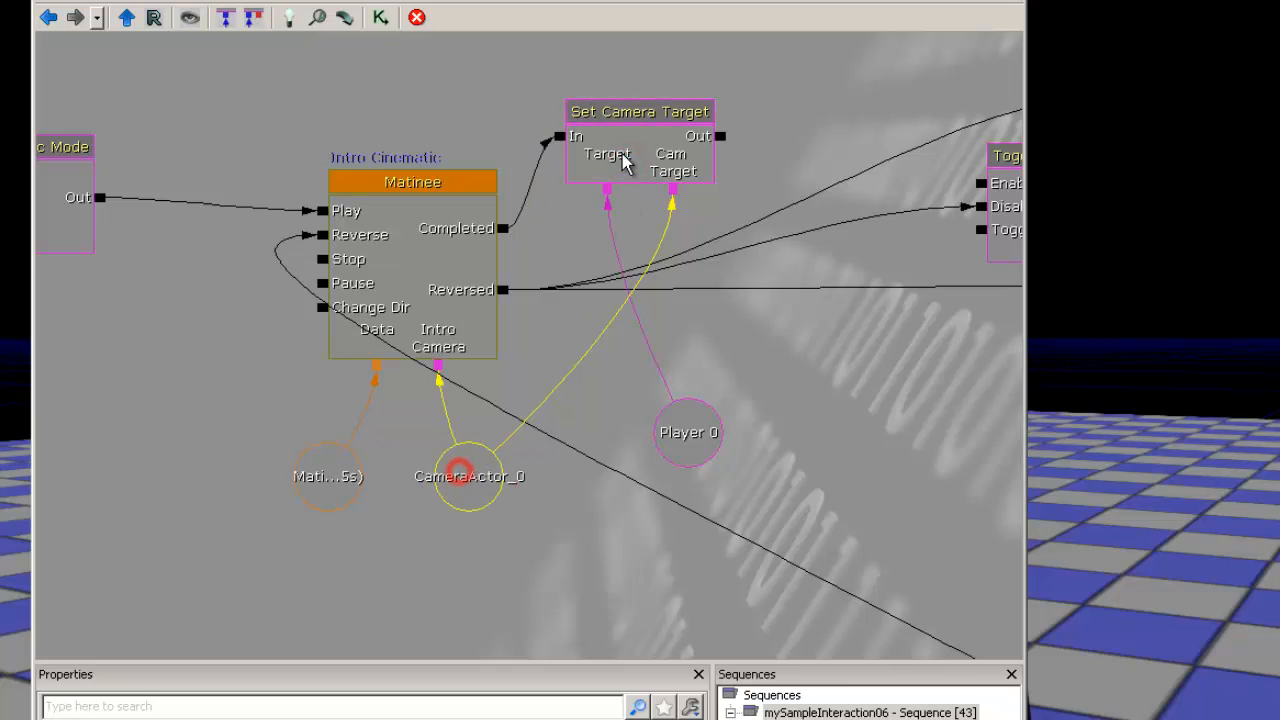
left_click(621, 157)
Follow the Matinee's Reversed output to Toggle Cinematic Mode, the second Set Camera Target and Console Command nodes
left_click_drag(777, 271, 634, 300)
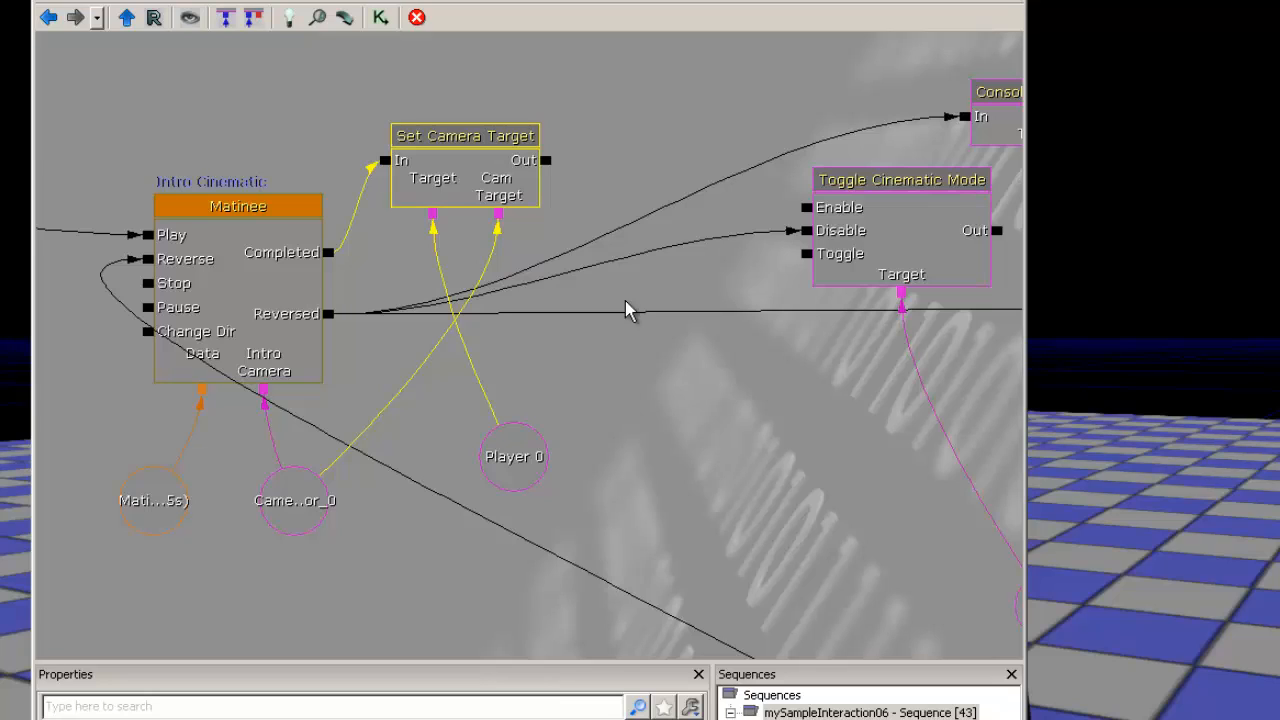
left_click_drag(714, 163, 323, 162)
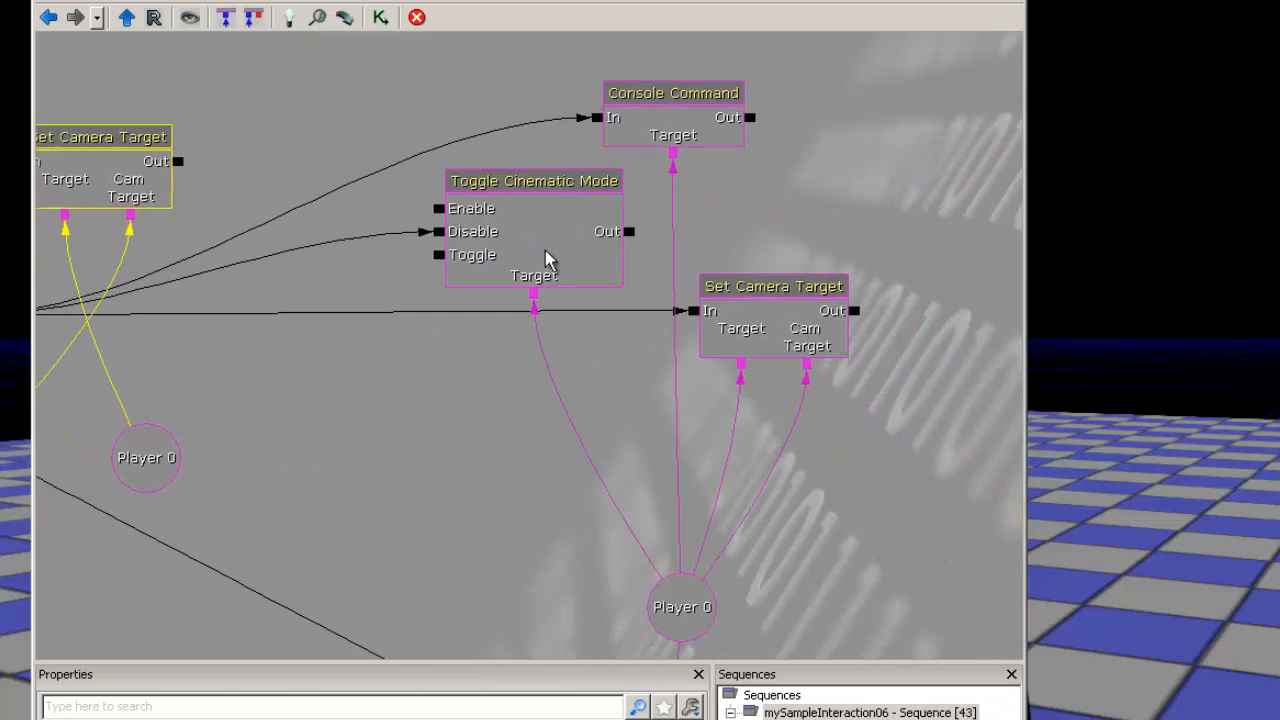
left_click(803, 318)
left_click(663, 103)
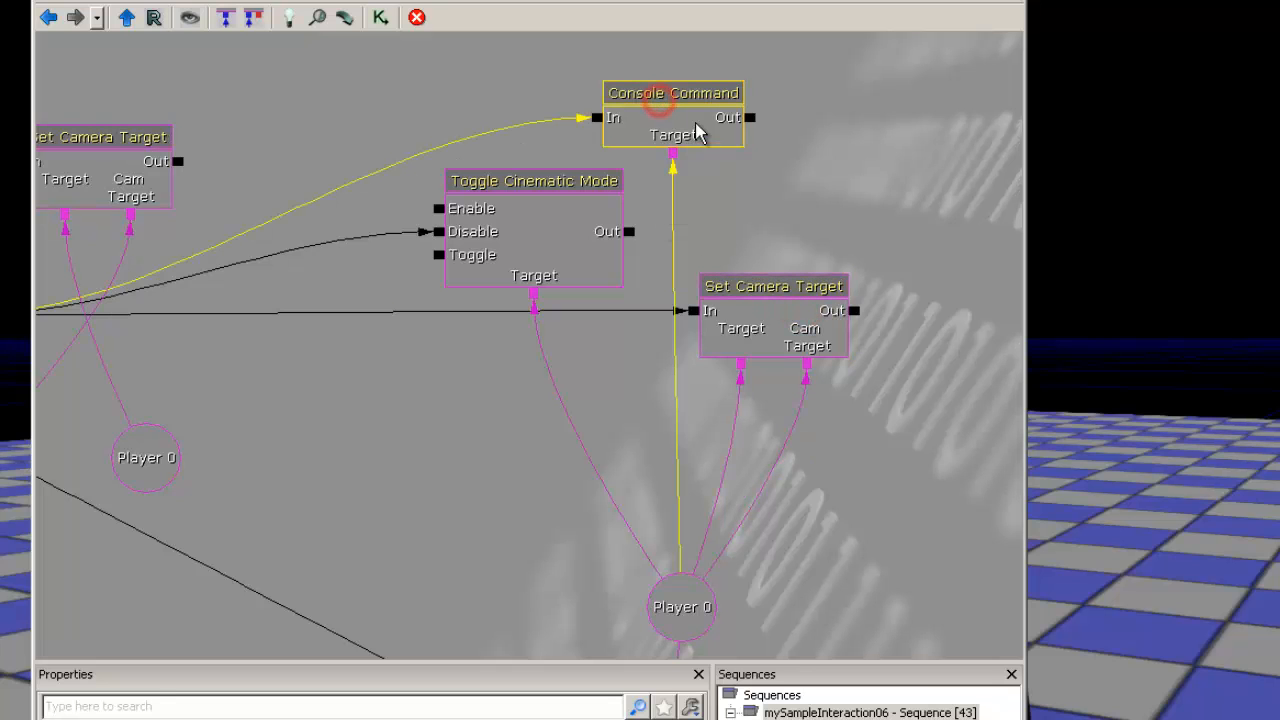
Return to the Set Camera Target node after the Matinee's Completed output and recheck its Cam Target link to CameraActor_0
left_click_drag(317, 236, 713, 220)
left_click(508, 137)
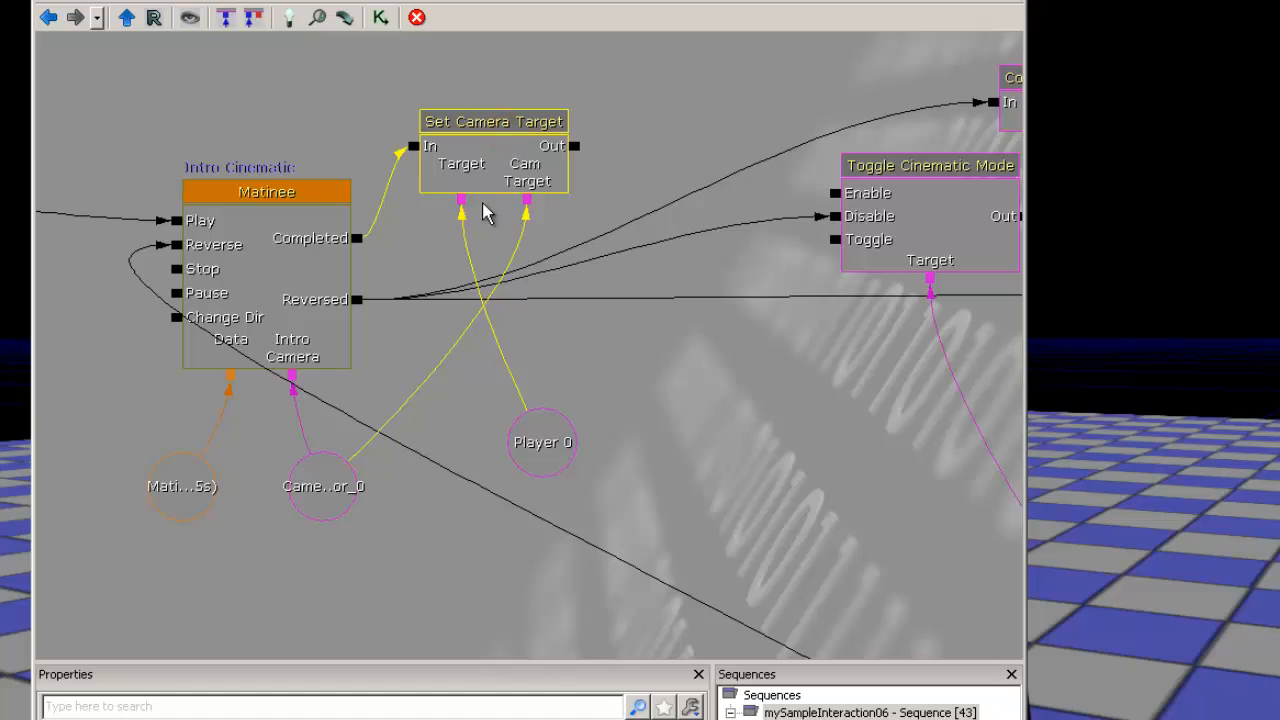
left_click(315, 497)
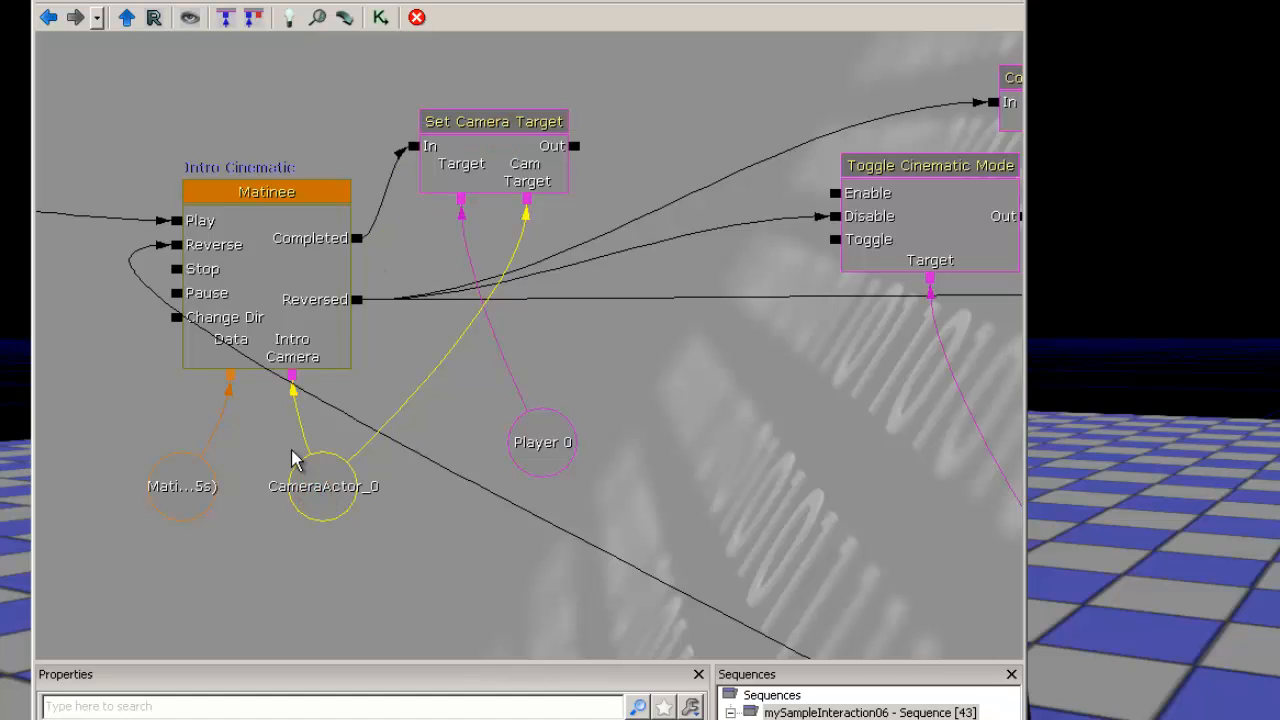
left_click(489, 154)
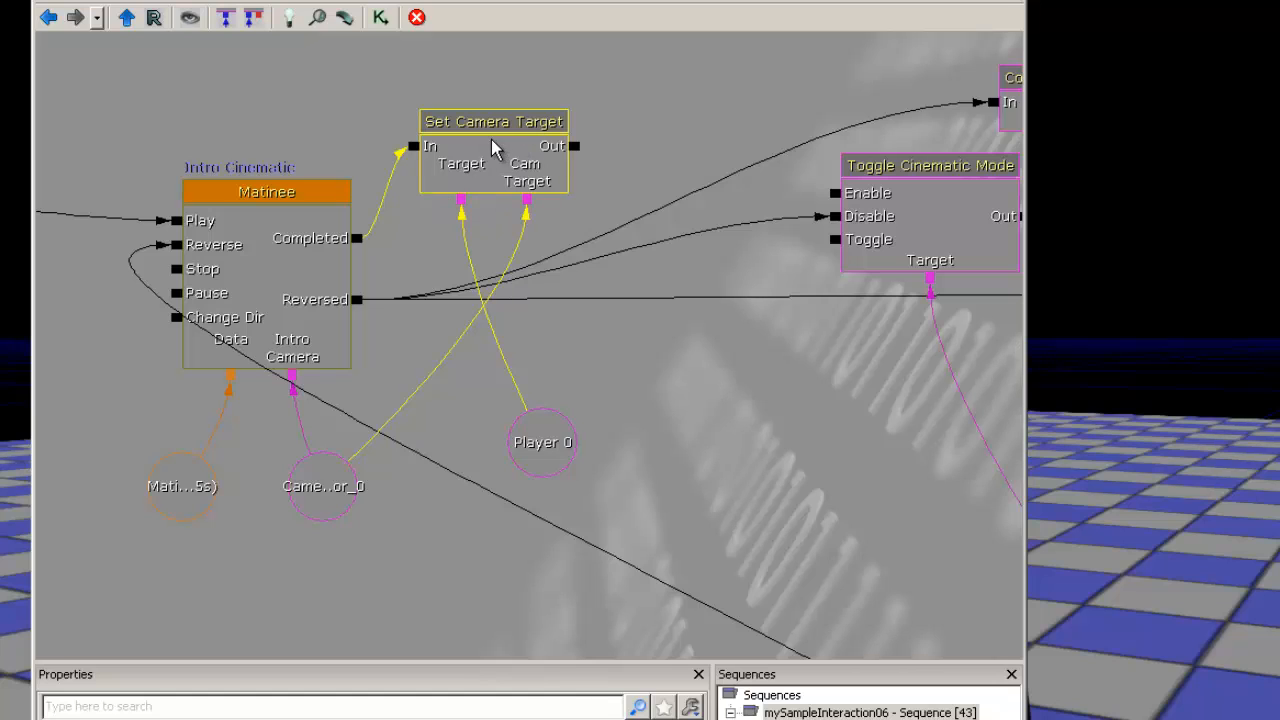
Examine the Player 0 variable and the Intro Cinematic Matinee, checking its Play and Reverse inputs
left_click(535, 452)
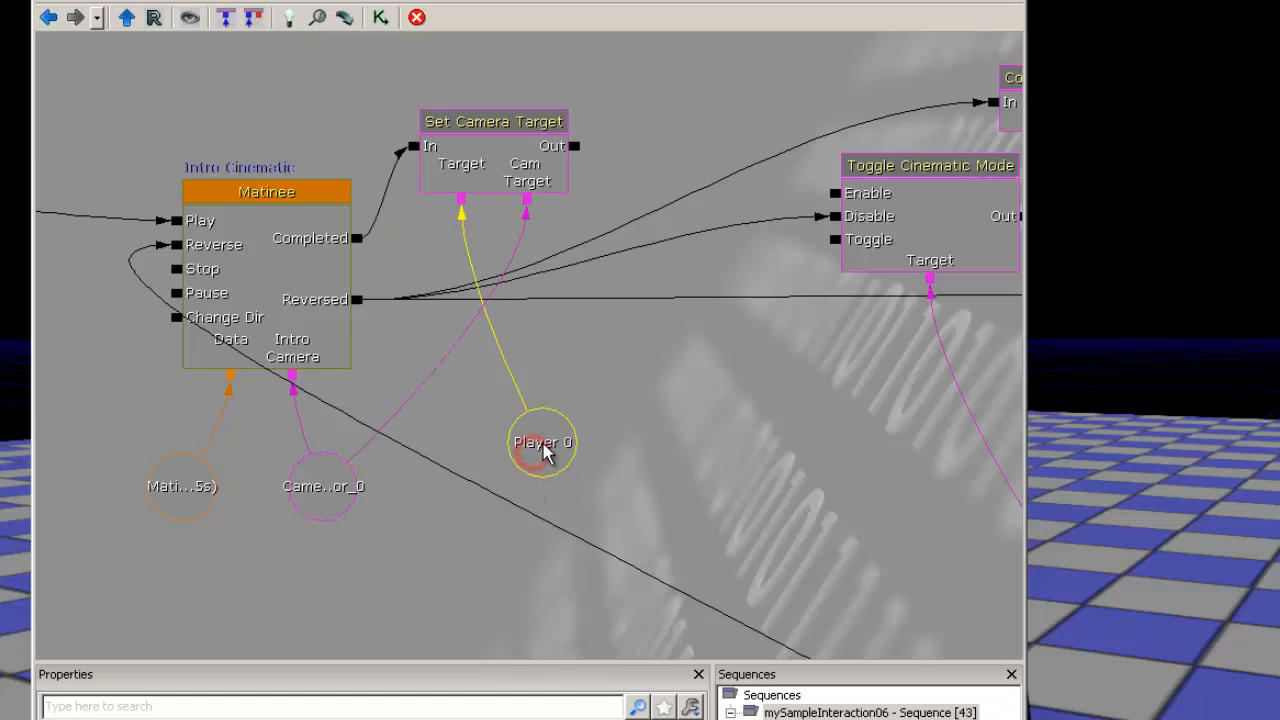
left_click(257, 248)
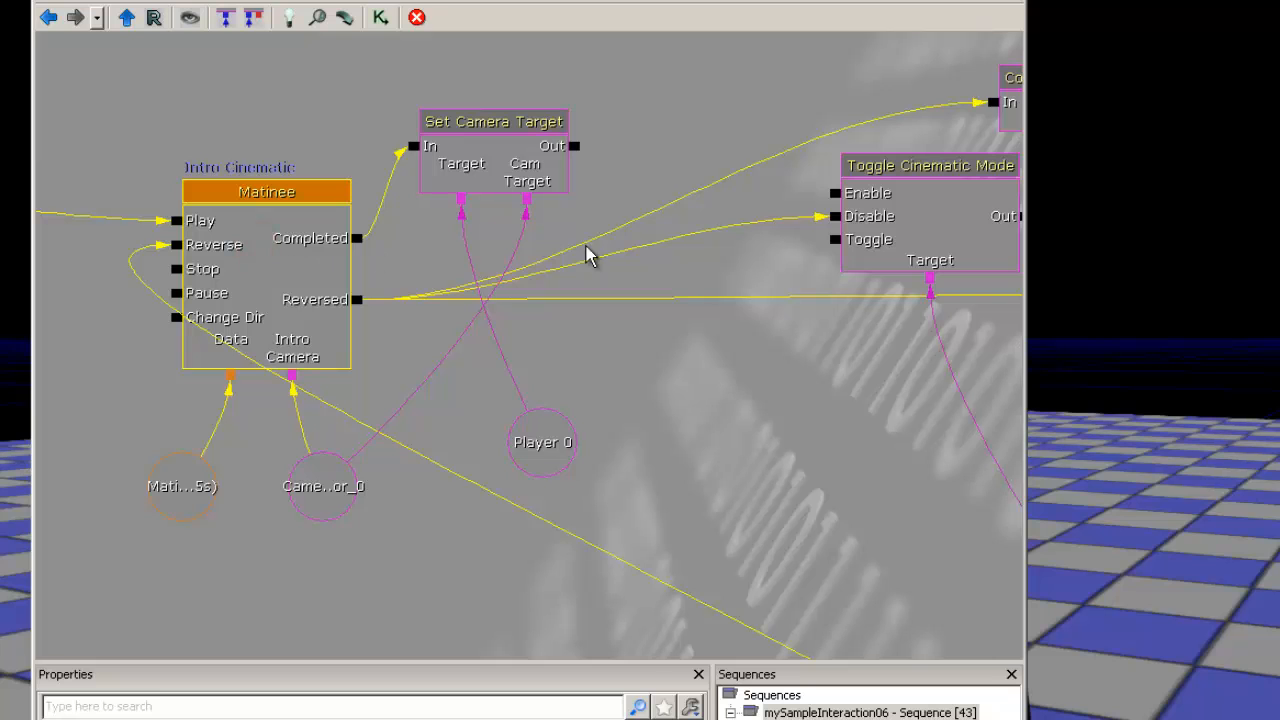
scroll(689, 351, "down", 5)
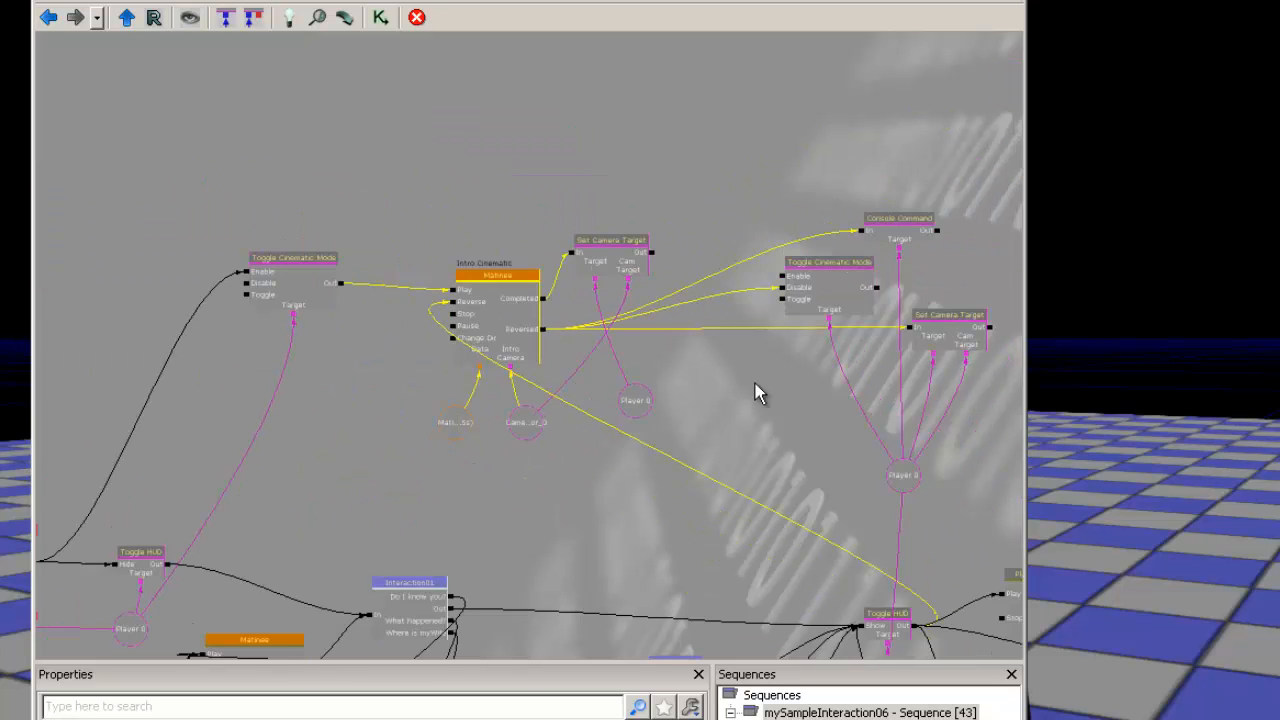
left_click_drag(760, 391, 737, 377)
scroll(711, 366, "up", 5)
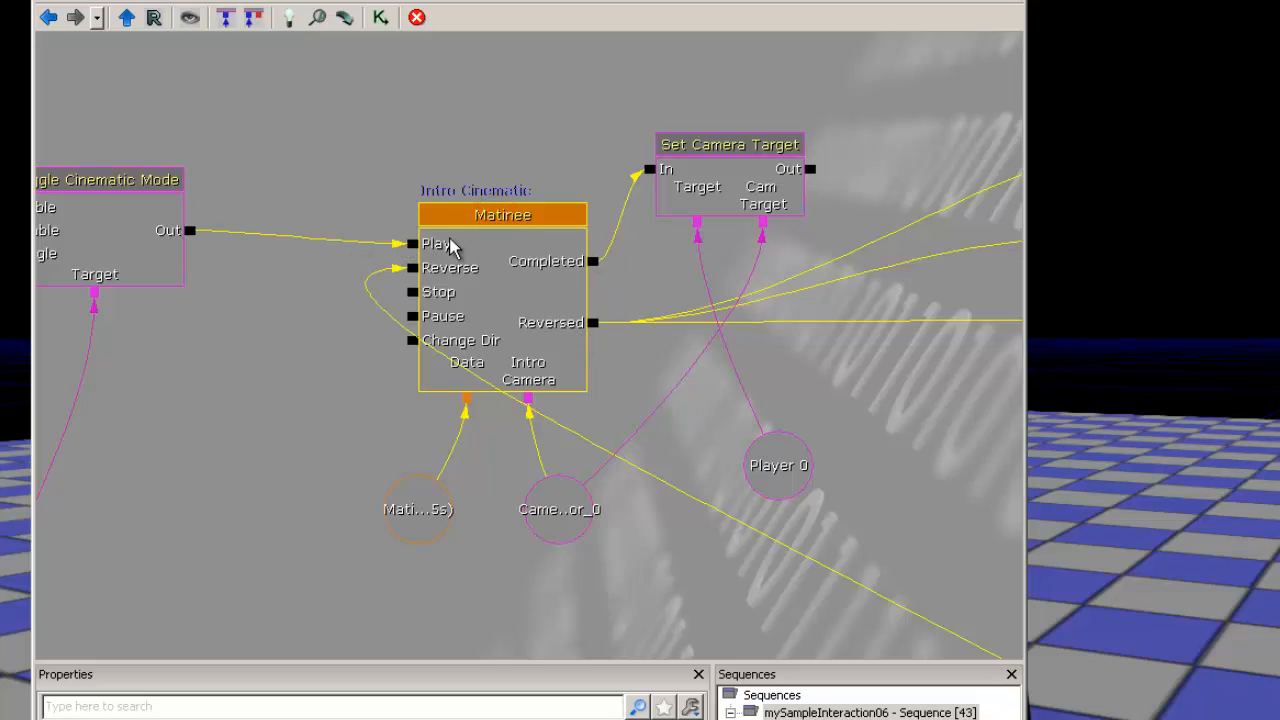
left_click_drag(614, 360, 486, 294)
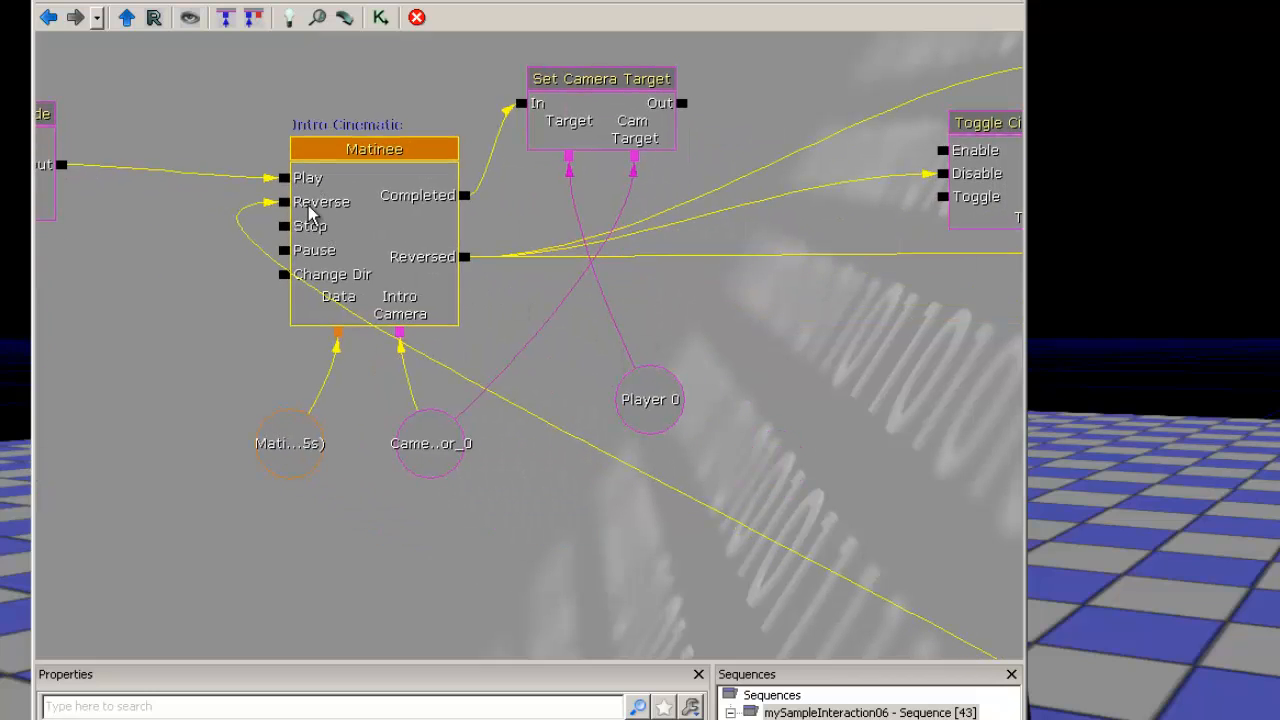
Review the Intro Cinematic Matinee's properties, from Seq Act Interp down to its Obj Comment
scroll(602, 325, "down", 8)
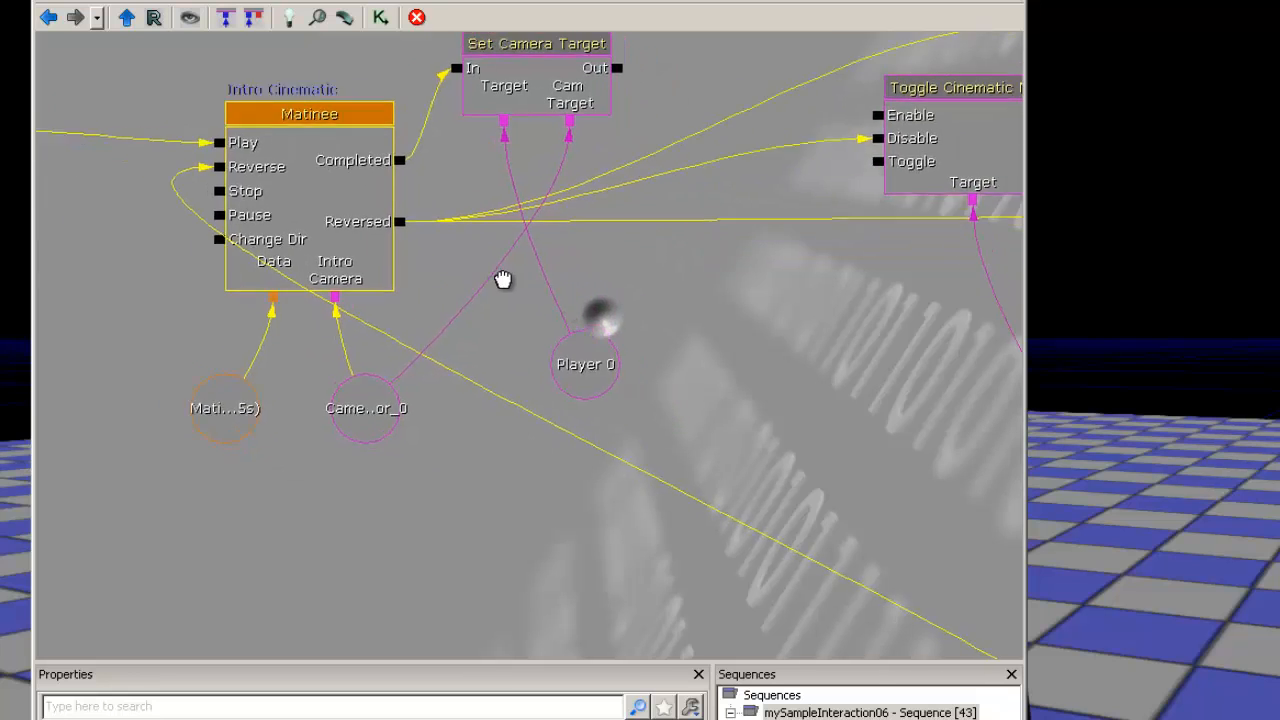
scroll(665, 325, "down", 1)
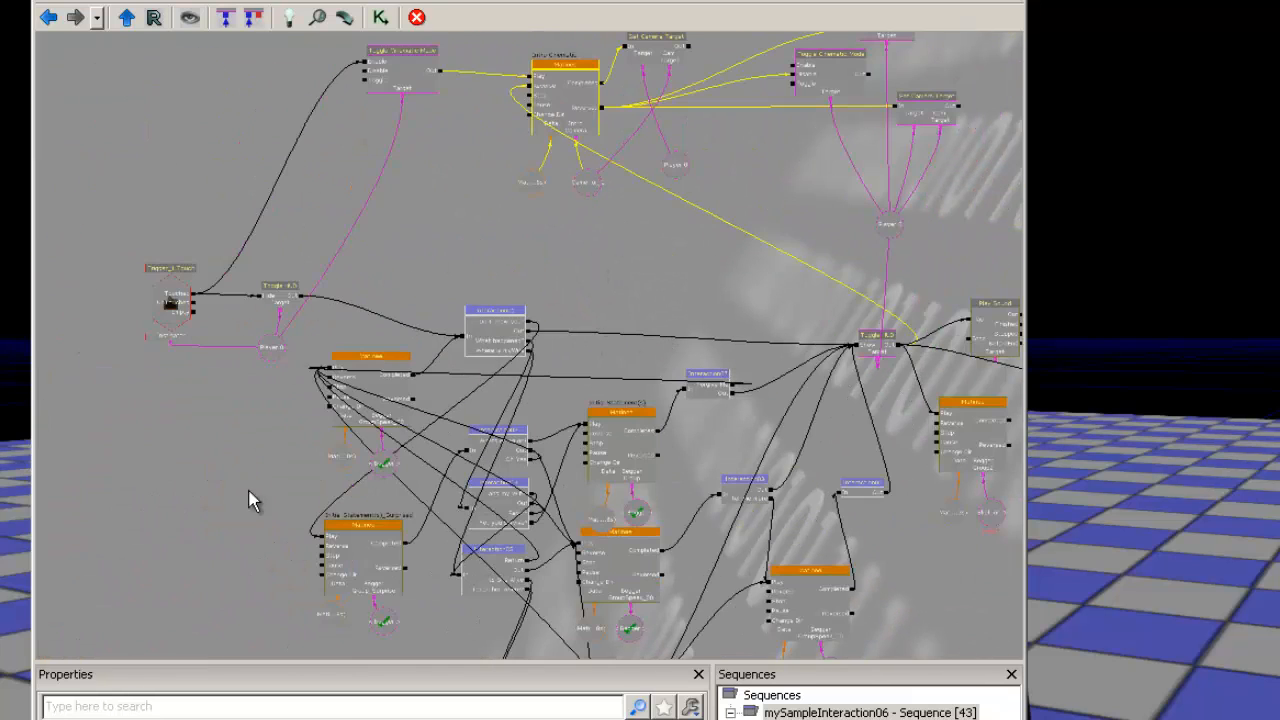
scroll(658, 334, "up", 6)
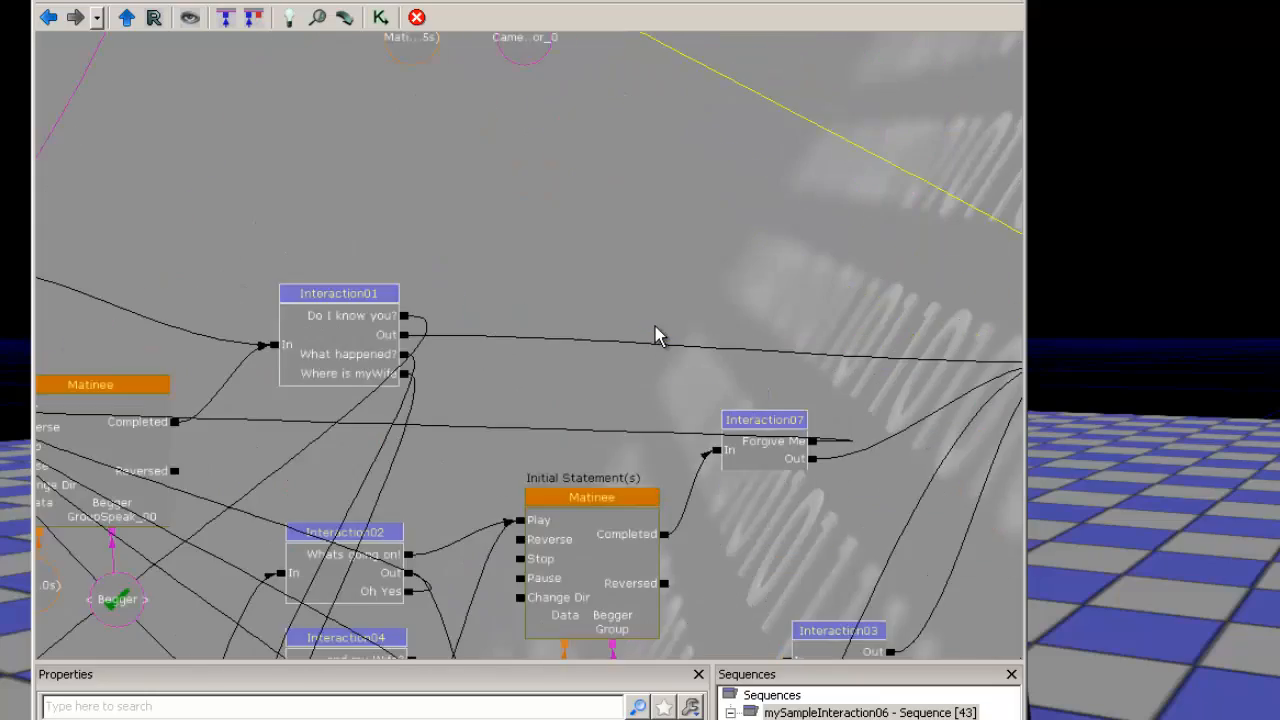
left_click_drag(613, 256, 583, 276)
left_click(577, 248)
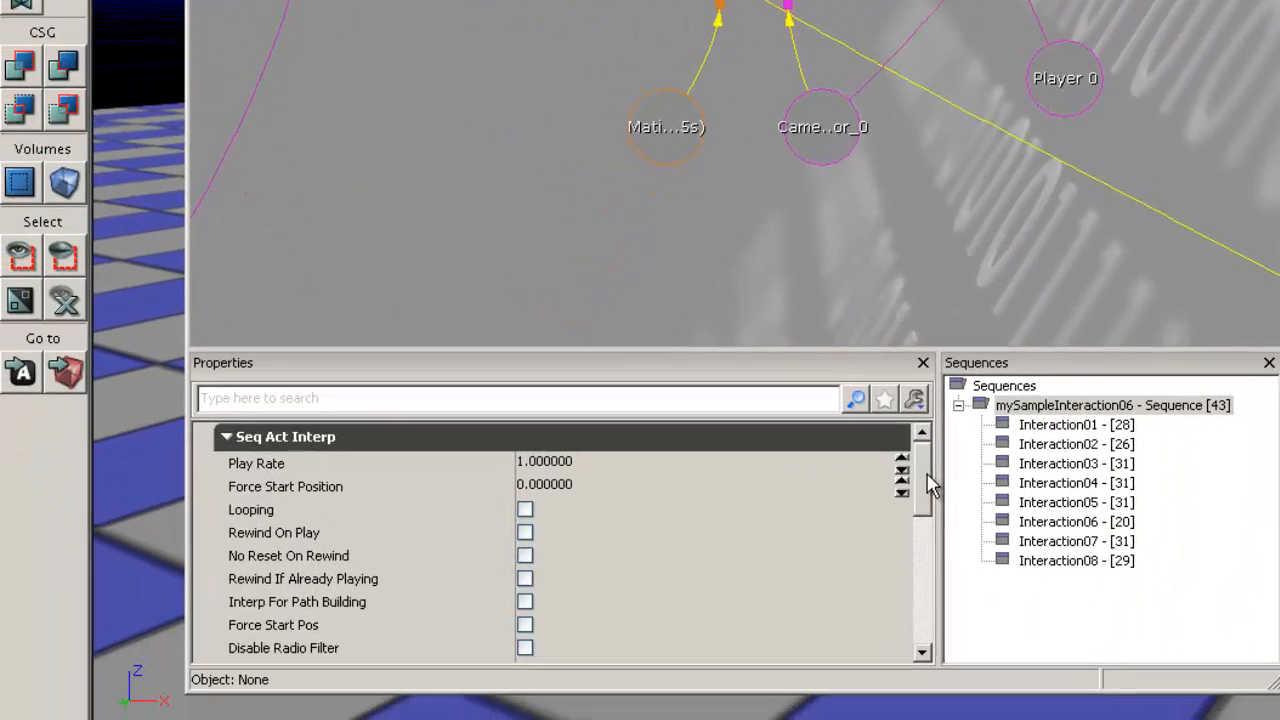
mouse_move(921, 473)
left_mouse_down()
mouse_move(928, 590)
mouse_move(937, 447)
left_mouse_up()
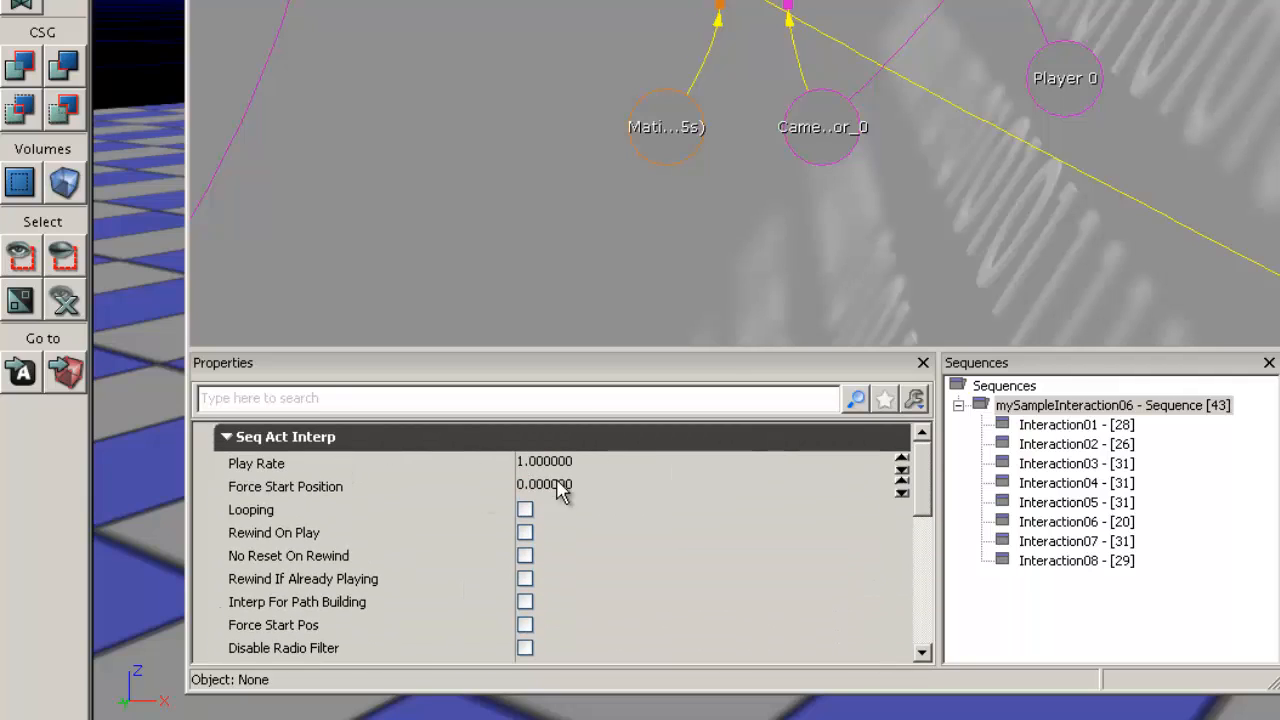
left_click_drag(918, 476, 954, 651)
left_click(553, 596)
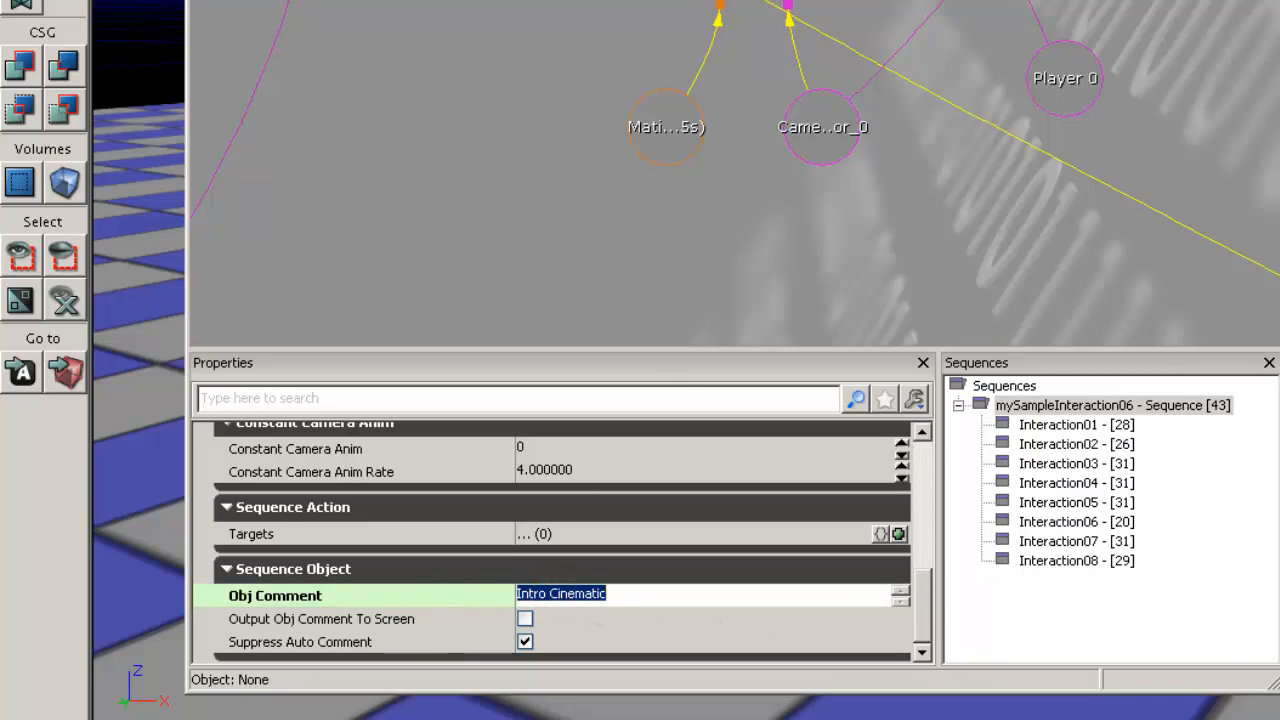
left_click(780, 12)
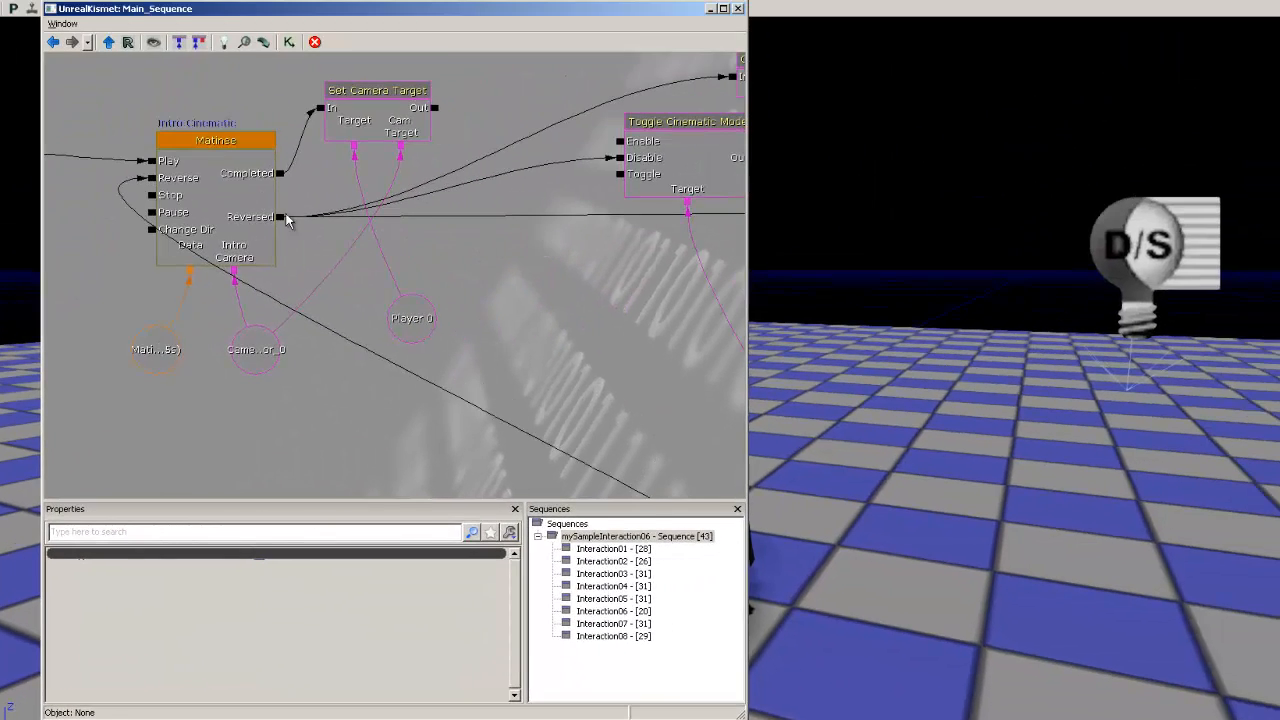
Trace the link feeding the Intro Cinematic Matinee's Reverse input back to the Toggle HUD node after the dialogue interactions
left_click(198, 150)
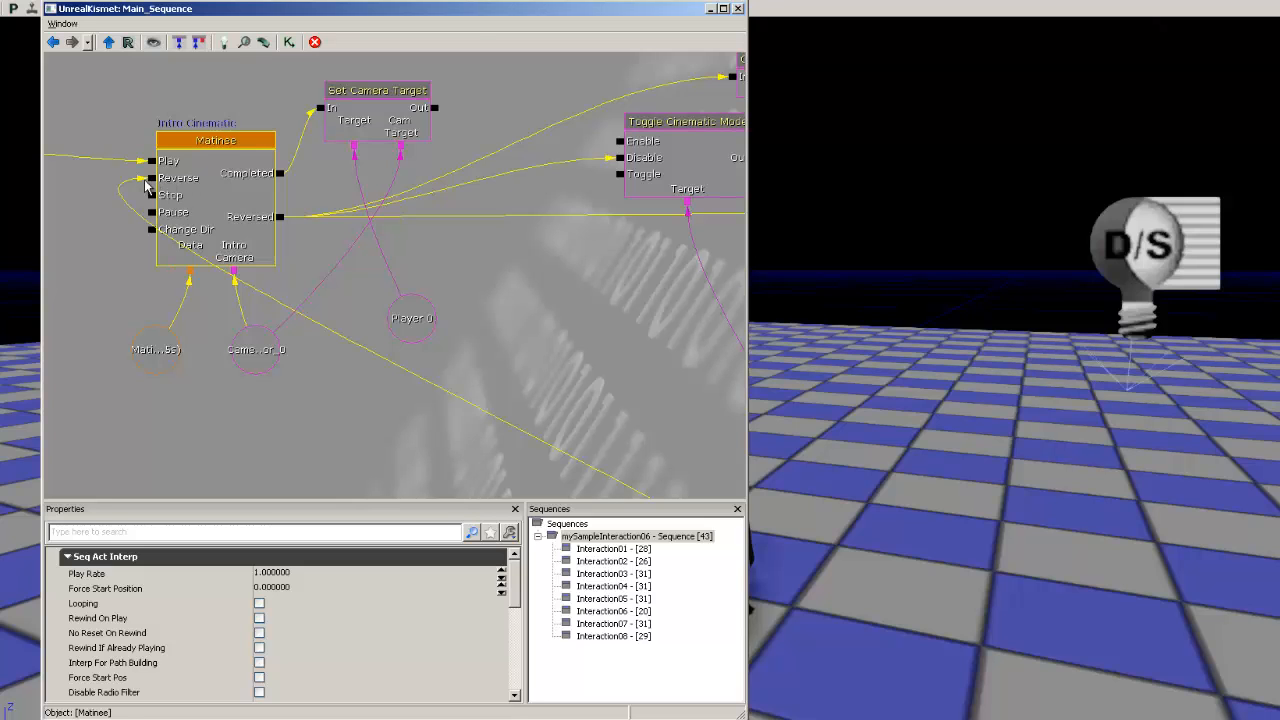
scroll(386, 279, "down", 3)
left_click_drag(386, 279, 342, 187)
left_click_drag(482, 278, 370, 177)
scroll(362, 212, "up", 2)
scroll(363, 217, "down", 3)
left_click_drag(300, 290, 566, 120)
scroll(566, 120, "down", 5)
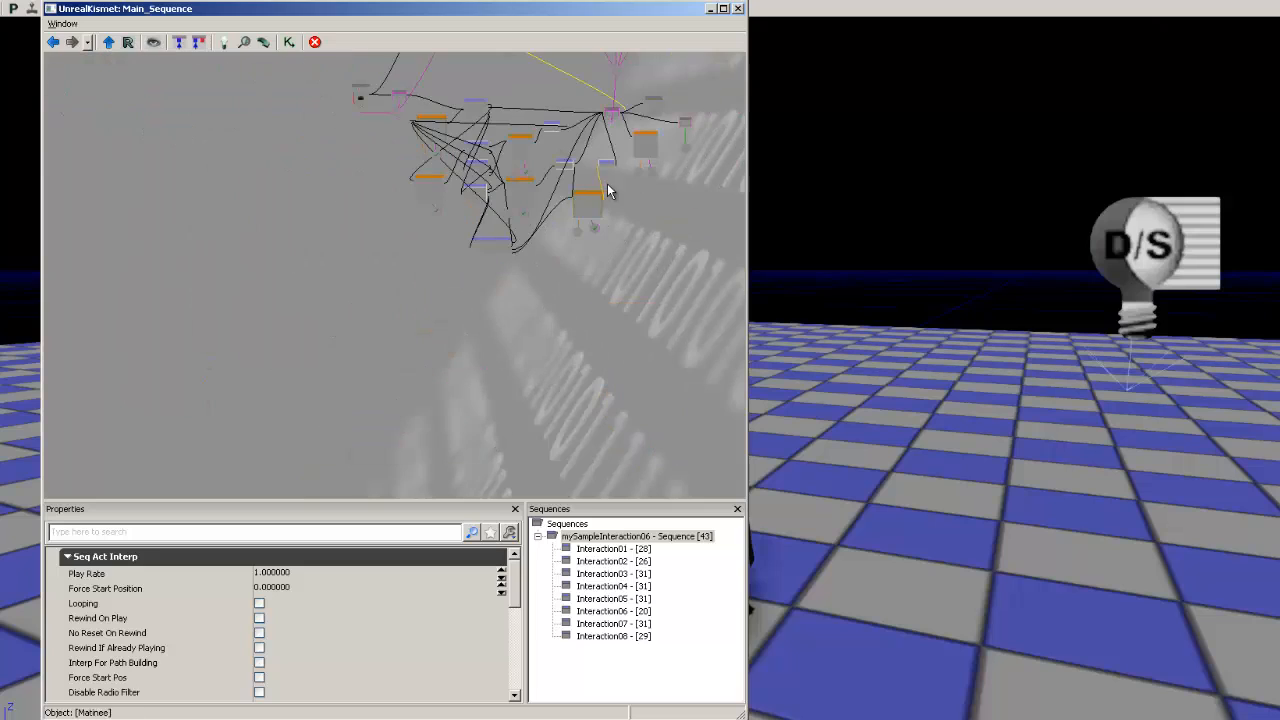
left_click_drag(539, 191, 461, 246)
scroll(461, 246, "up", 5)
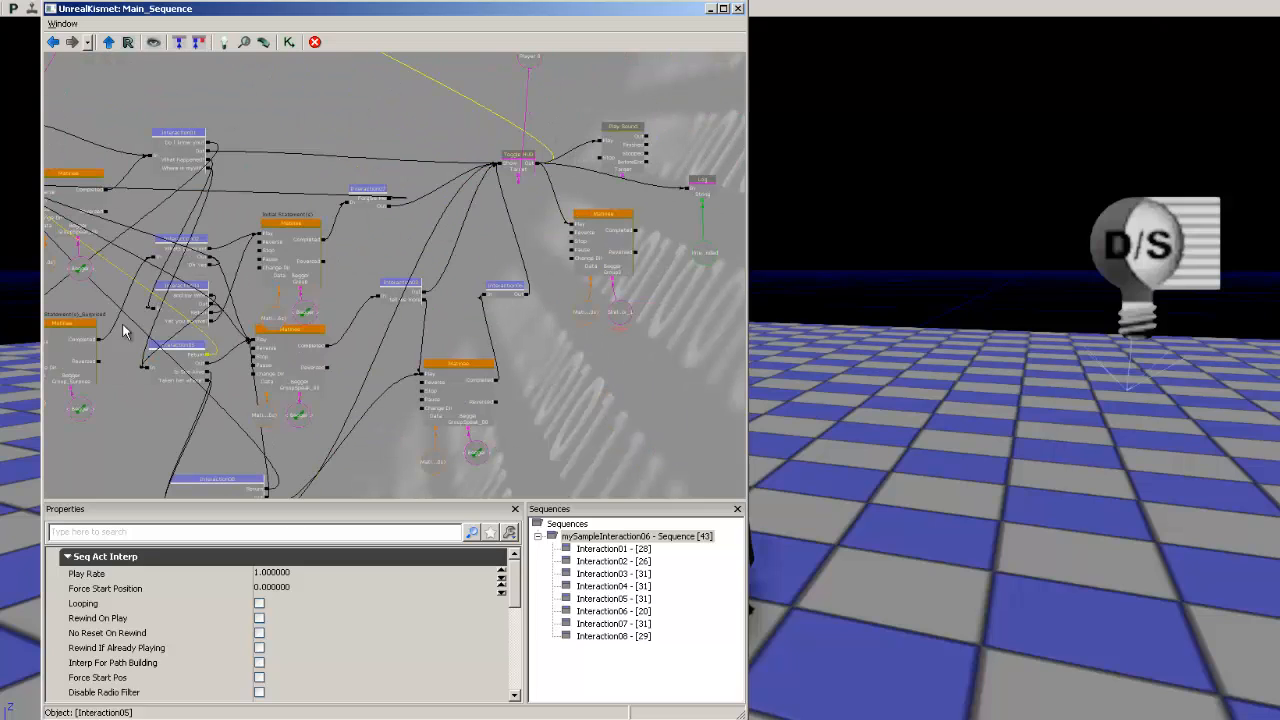
Select the group of interaction and Matinee nodes leading into Toggle HUD to inspect their links, and clear the selection
mouse_move(150, 95)
left_mouse_down("ctrl+alt")
mouse_move(509, 420)
mouse_move(509, 455)
left_mouse_up("ctrl+alt")
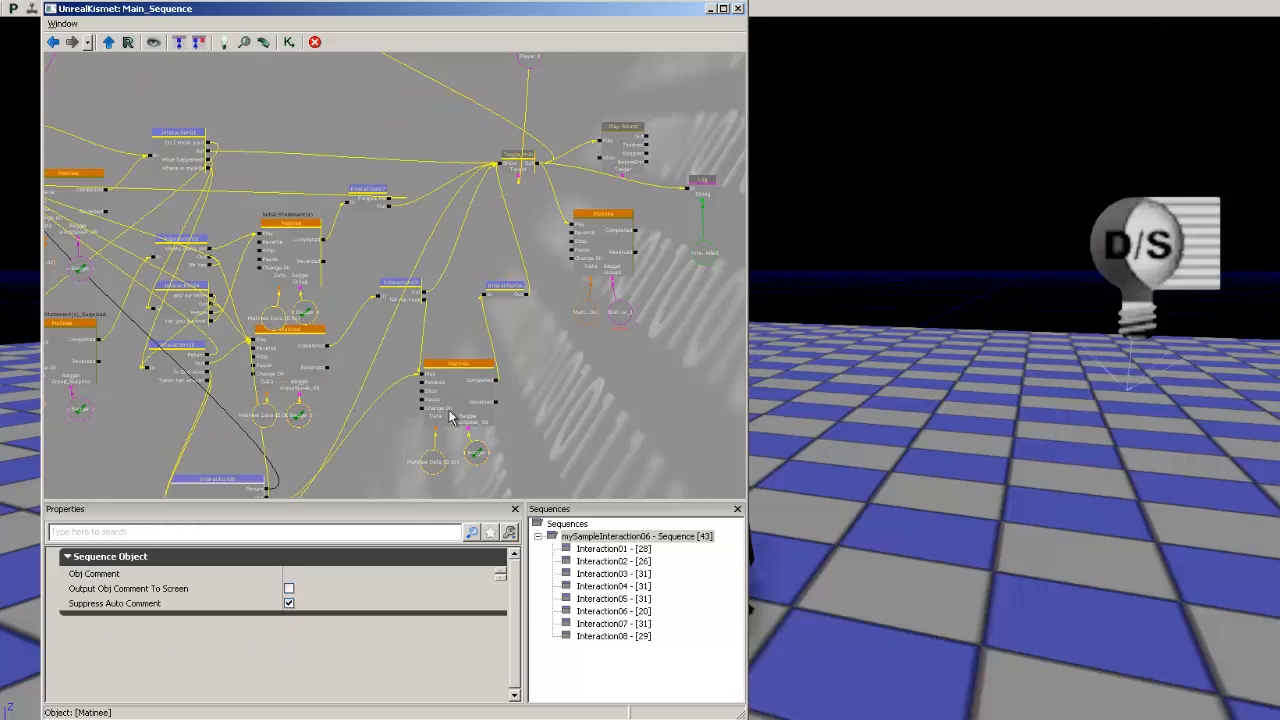
left_click(527, 248)
scroll(530, 265, "up", 4)
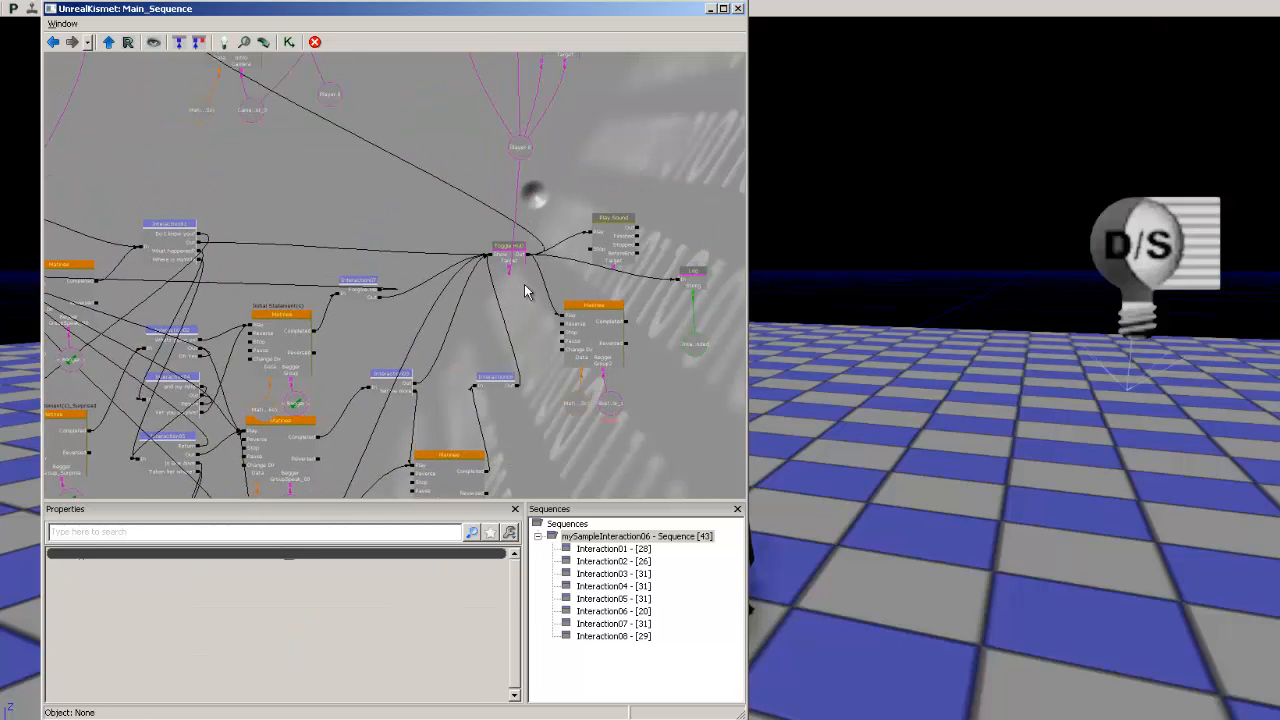
left_click(491, 222)
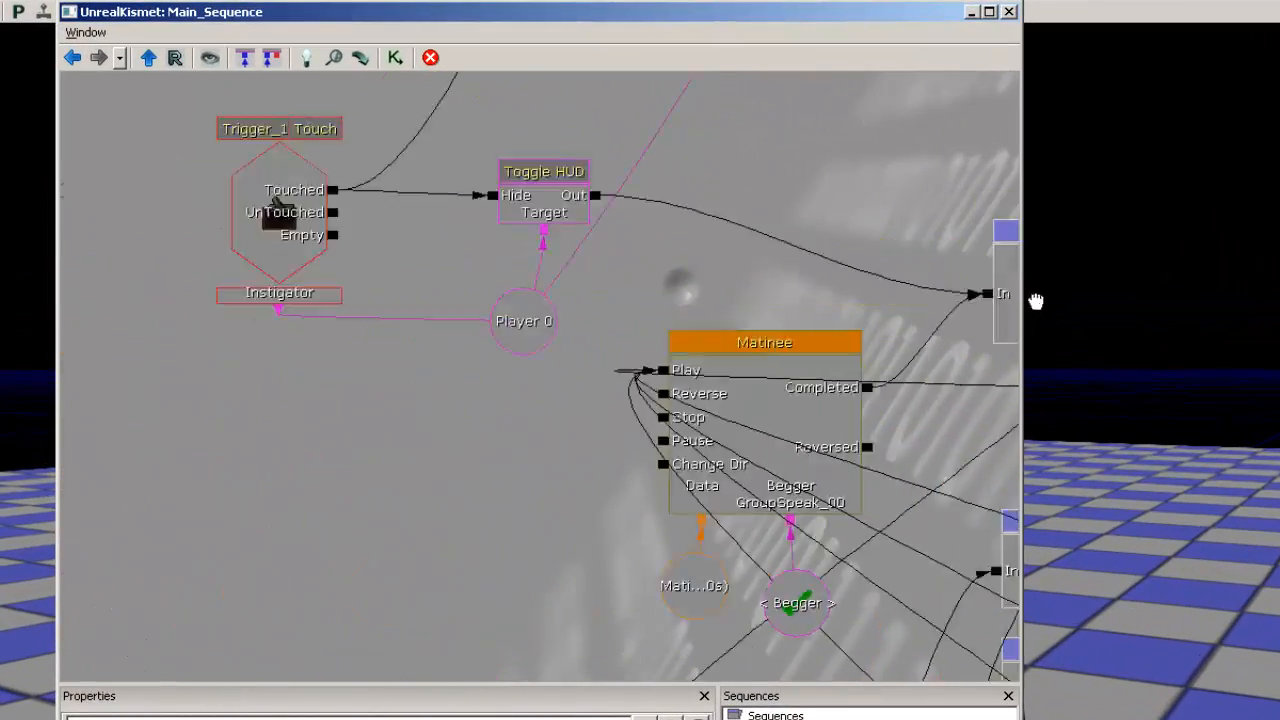
Compare the Toggle HUD node hidden by Trigger_1 Touch with the Toggle HUD node whose Show input ends the conversation
left_click_drag(686, 292, 1016, 386)
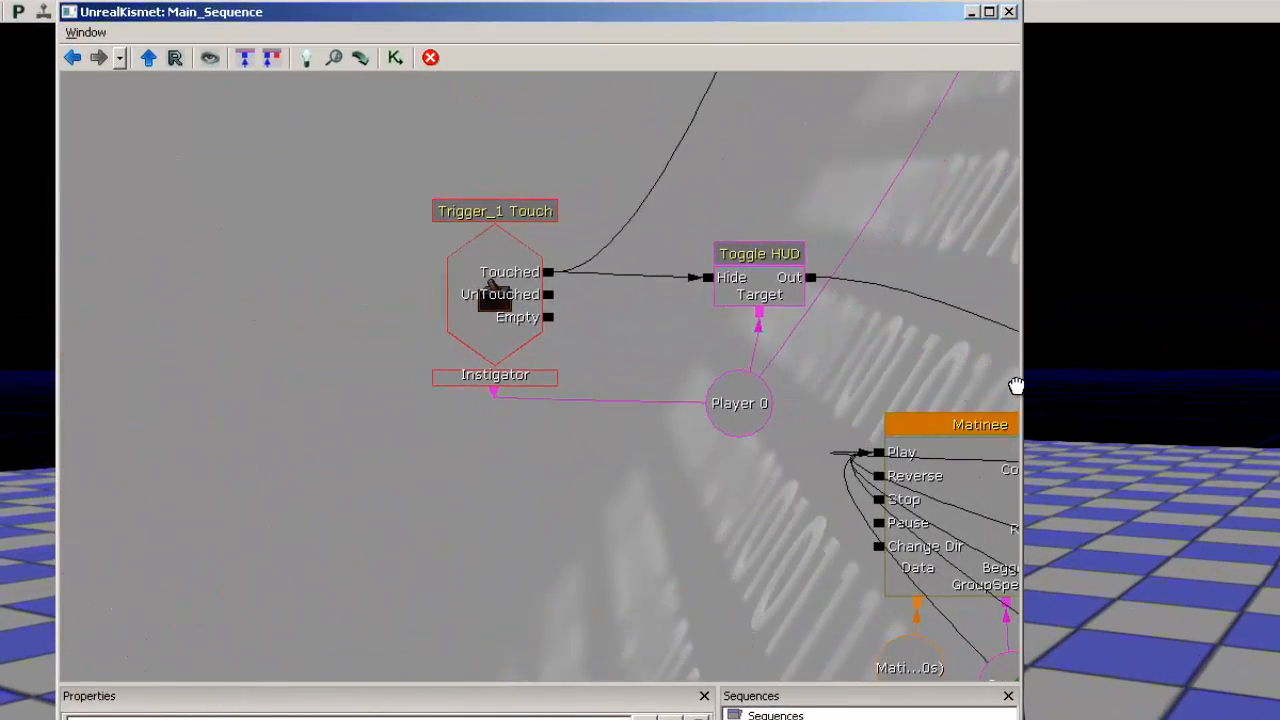
left_click(772, 284)
left_click_drag(851, 349, 429, 300)
left_click_drag(850, 383, 410, 380)
left_click_drag(910, 376, 362, 383)
left_click_drag(597, 388, 721, 384)
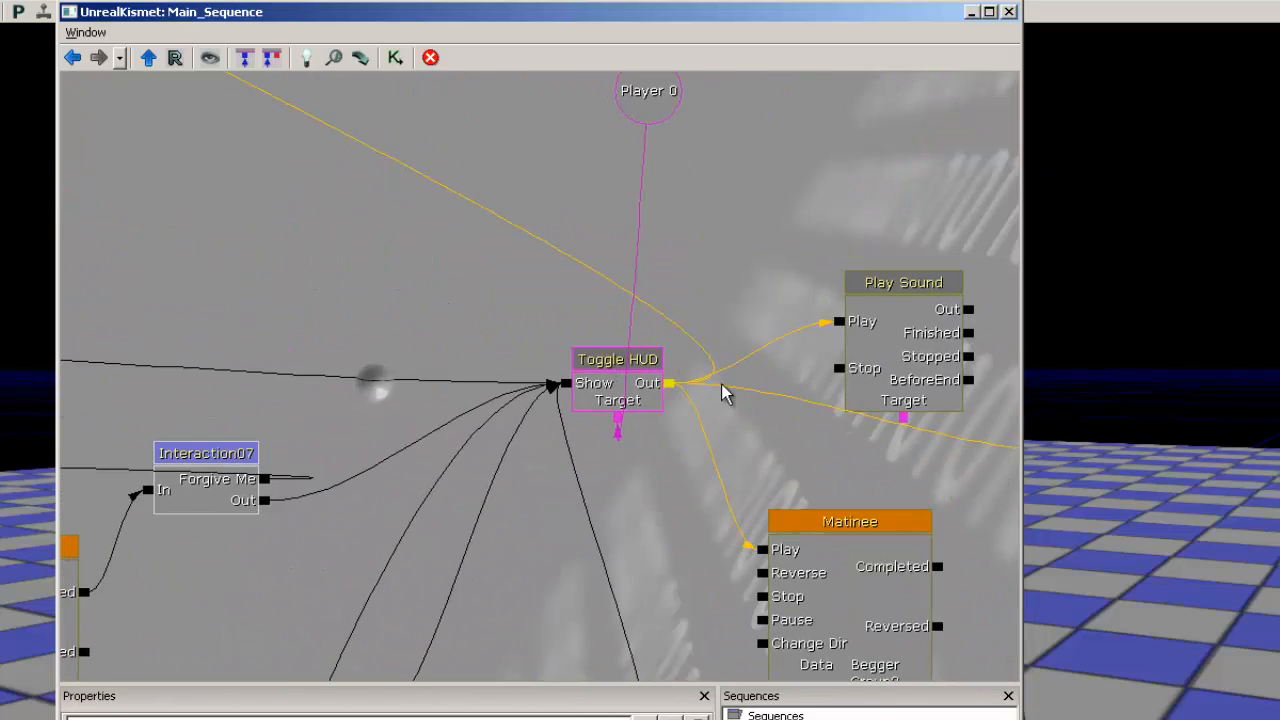
left_click(604, 383)
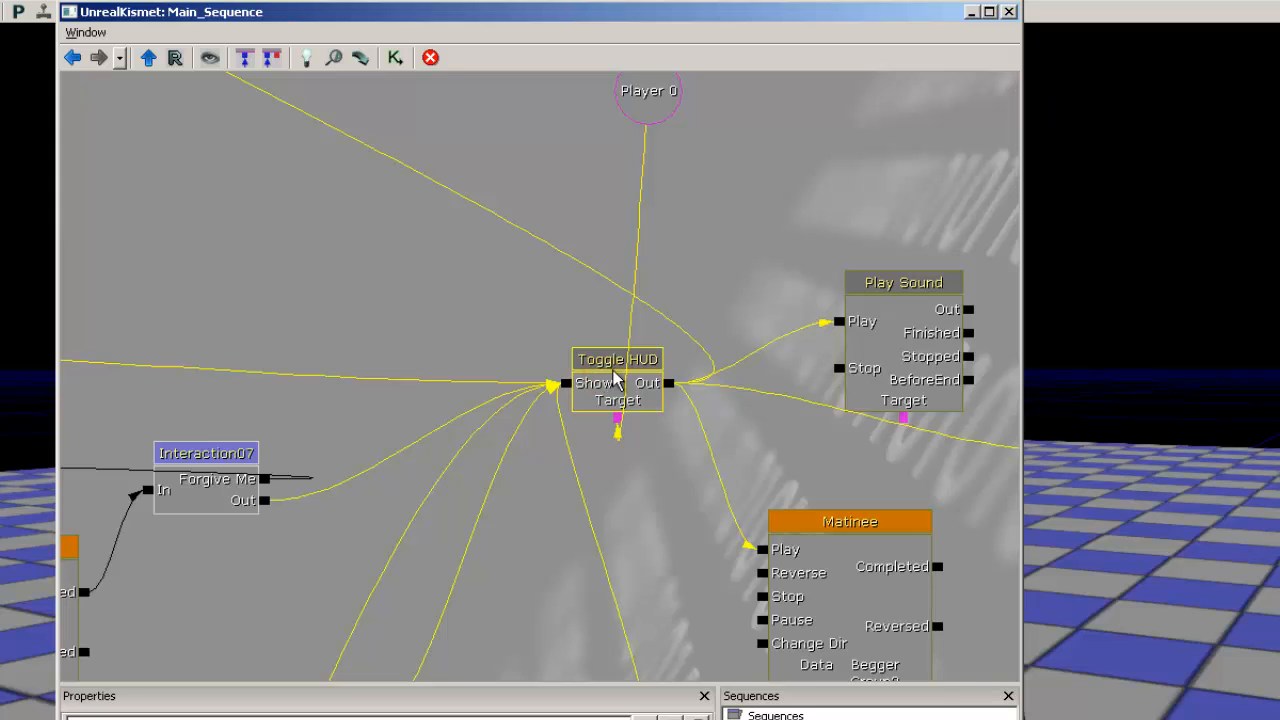
Follow the Toggle HUD's Out link to the intro Matinee's Reverse input and from Reversed to Toggle Cinematic Mode's Disable
left_click_drag(699, 315, 858, 346)
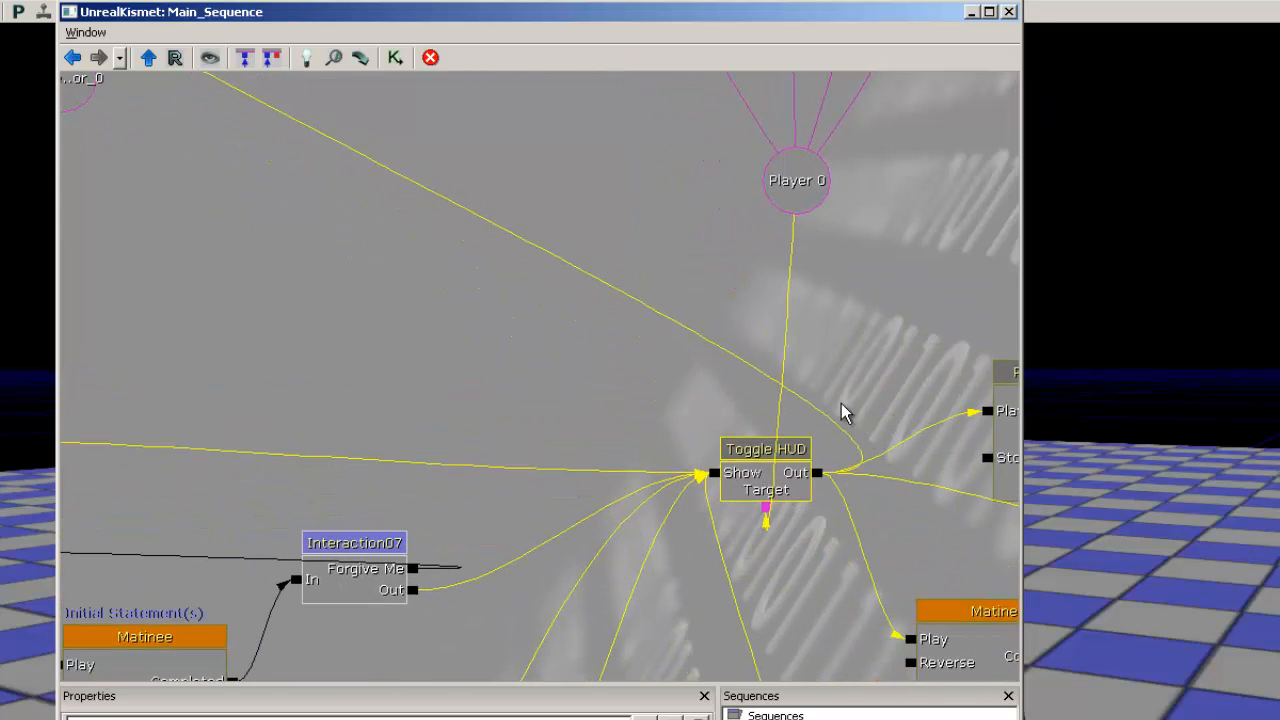
left_click_drag(364, 212, 871, 437)
left_click_drag(438, 216, 761, 427)
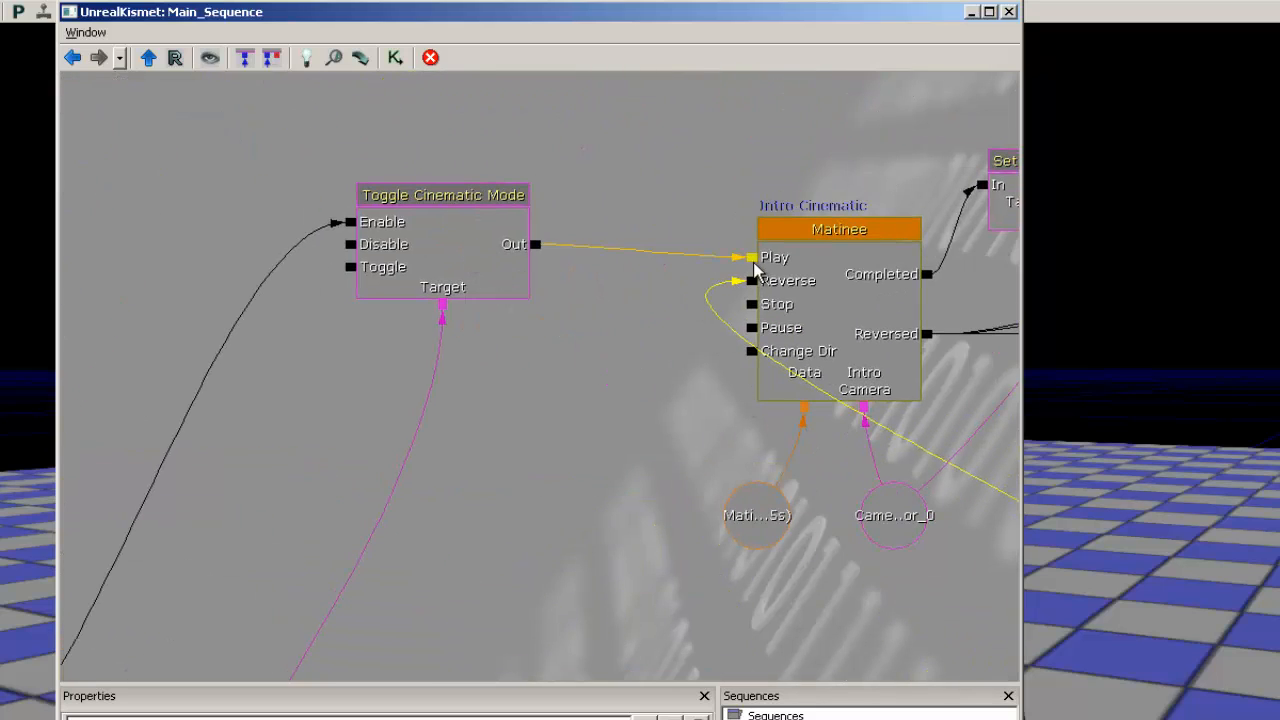
left_click_drag(743, 293, 316, 290)
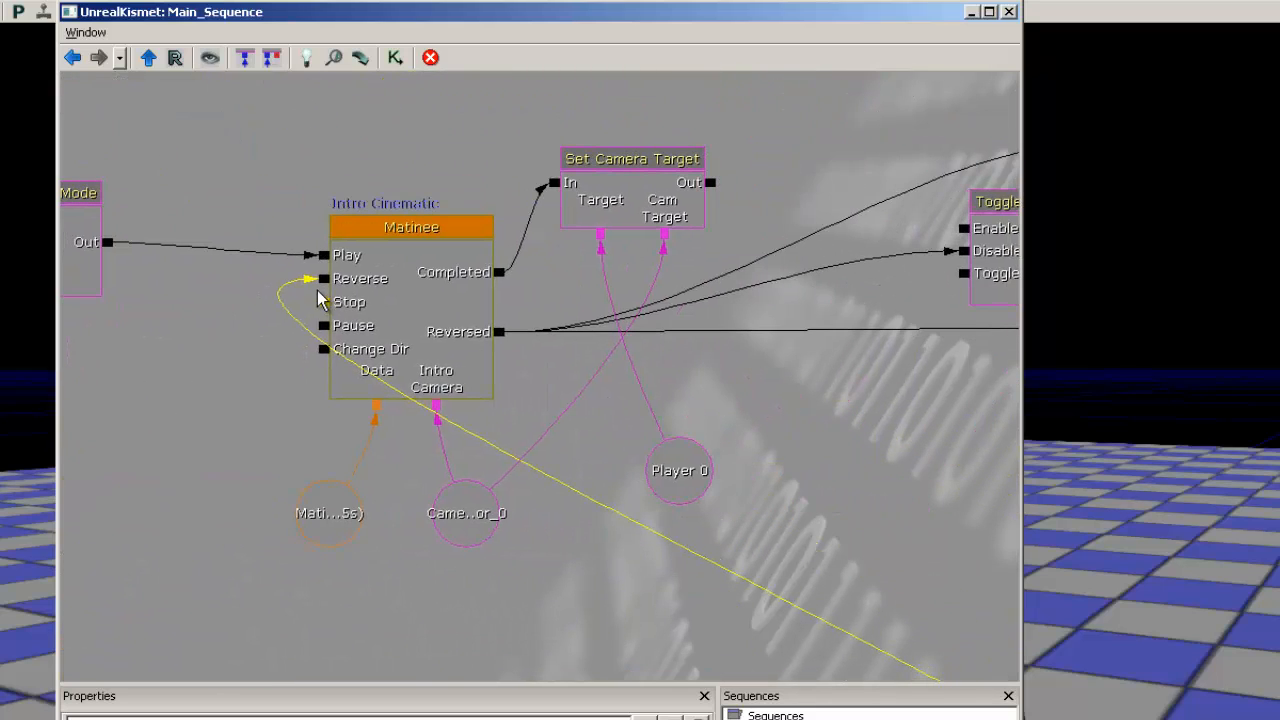
left_click_drag(456, 273, 277, 274)
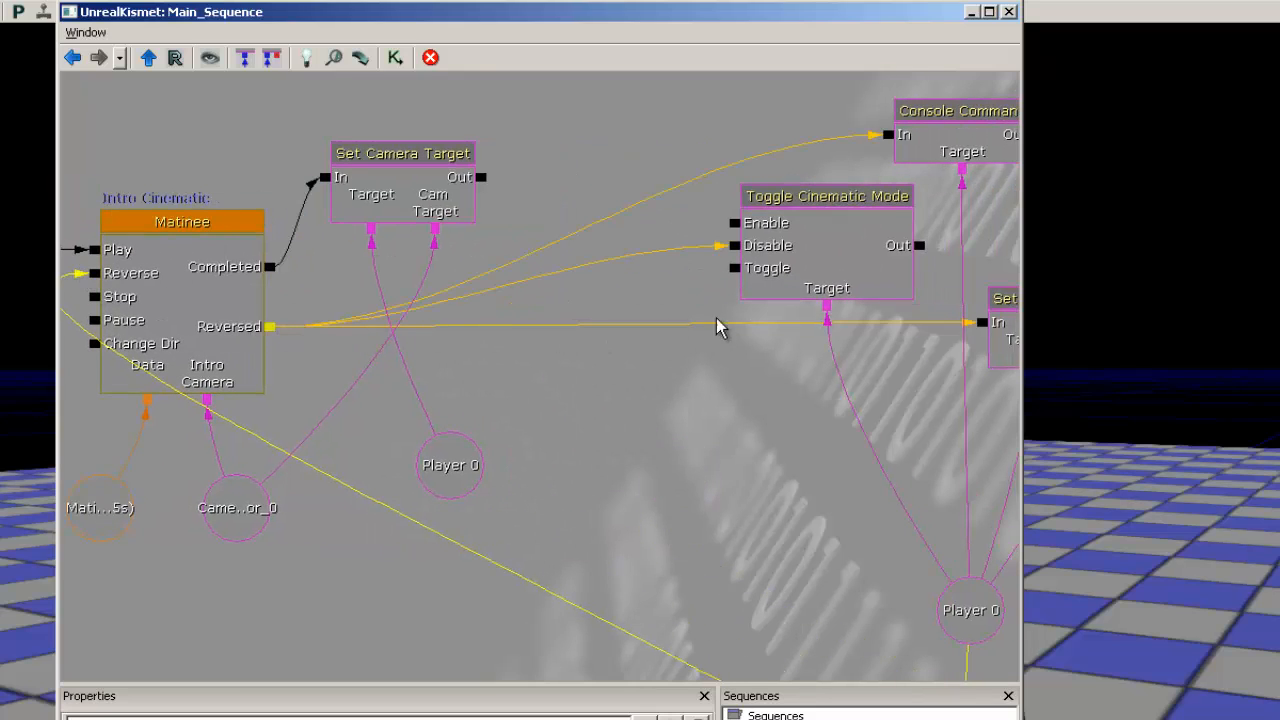
left_click_drag(716, 325, 549, 354)
left_click(614, 297)
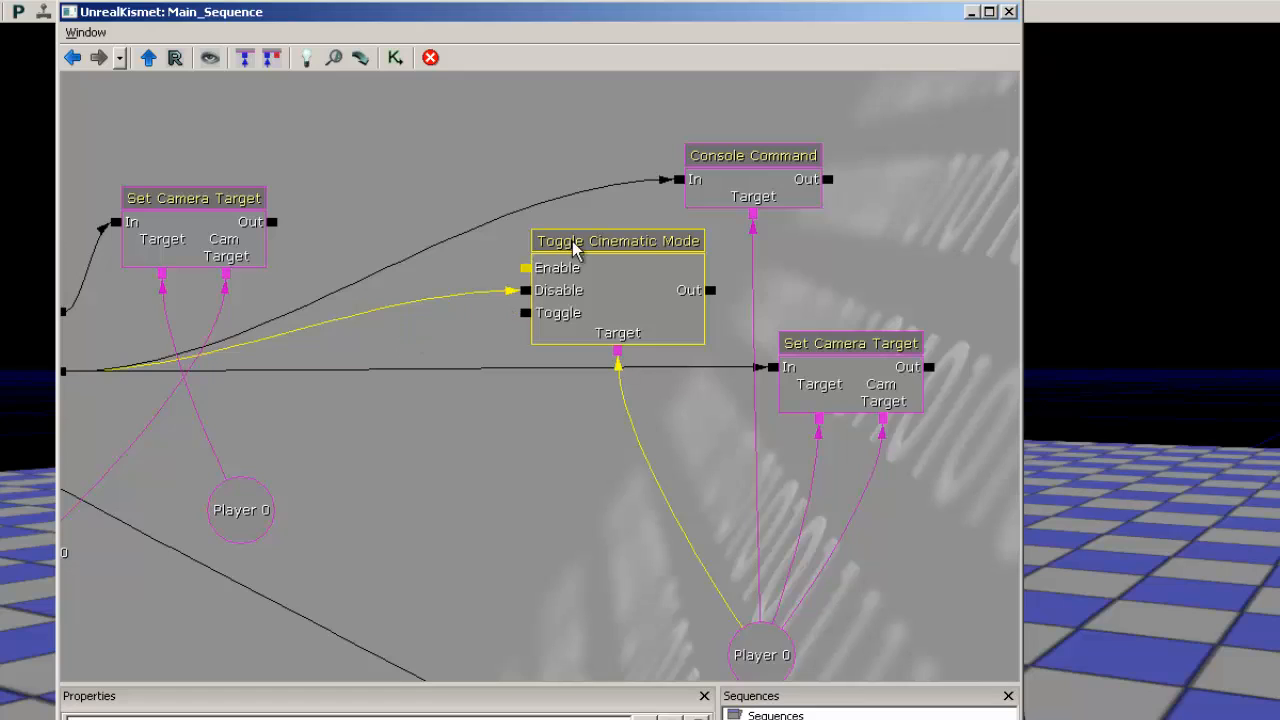
Widen the Kismet window and examine the Console Command node's BehindView command and its Targets entry
left_click(752, 158)
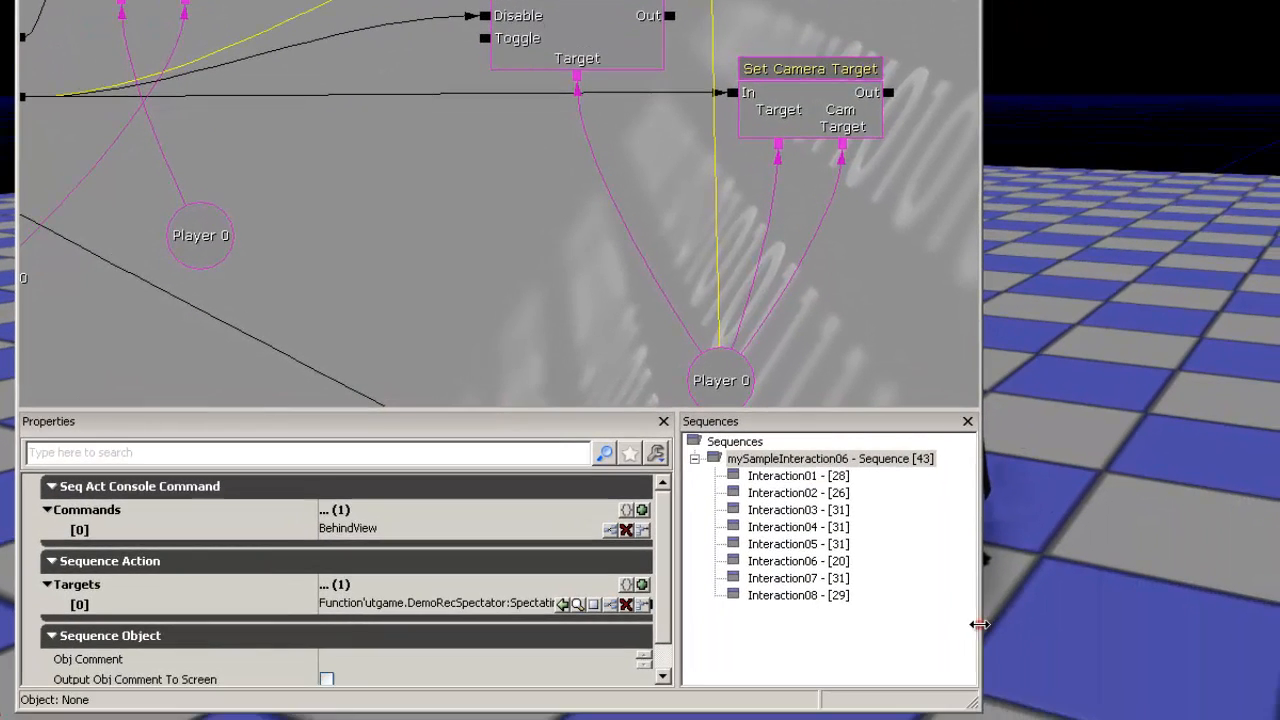
left_click_drag(979, 624, 1279, 620)
left_click(467, 532)
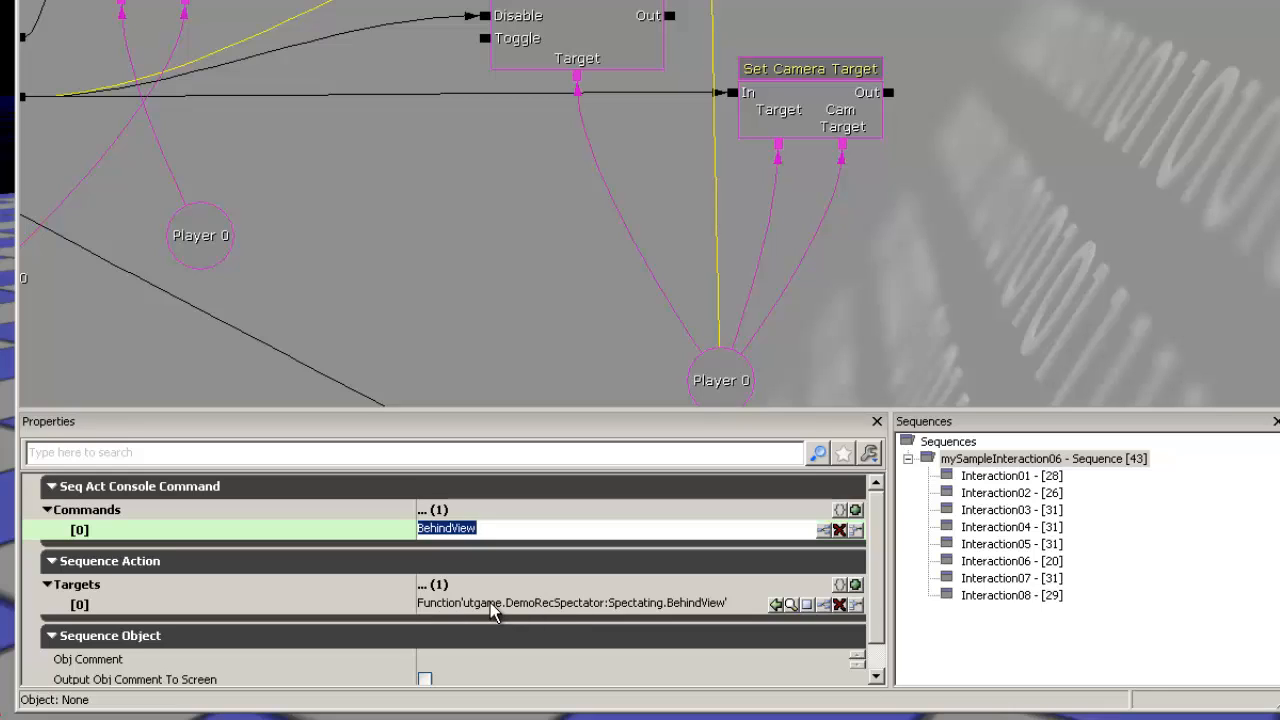
left_click(484, 529)
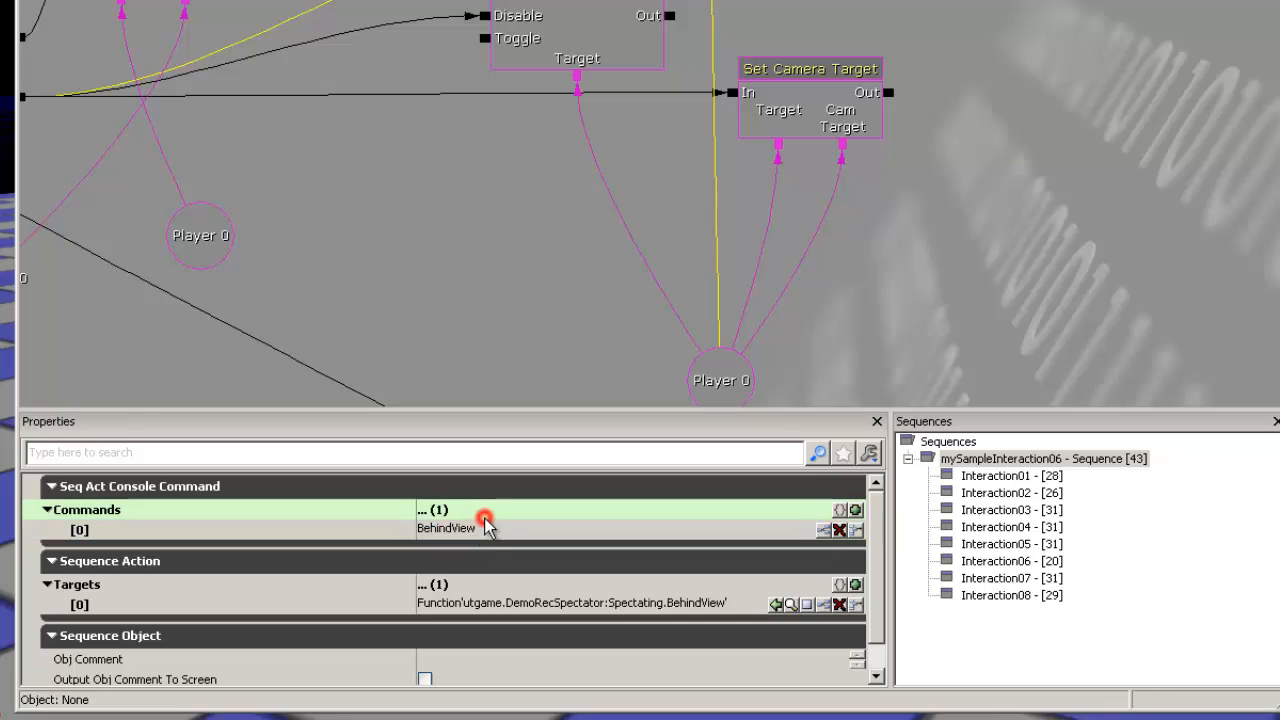
double_click(484, 529)
left_click(597, 605)
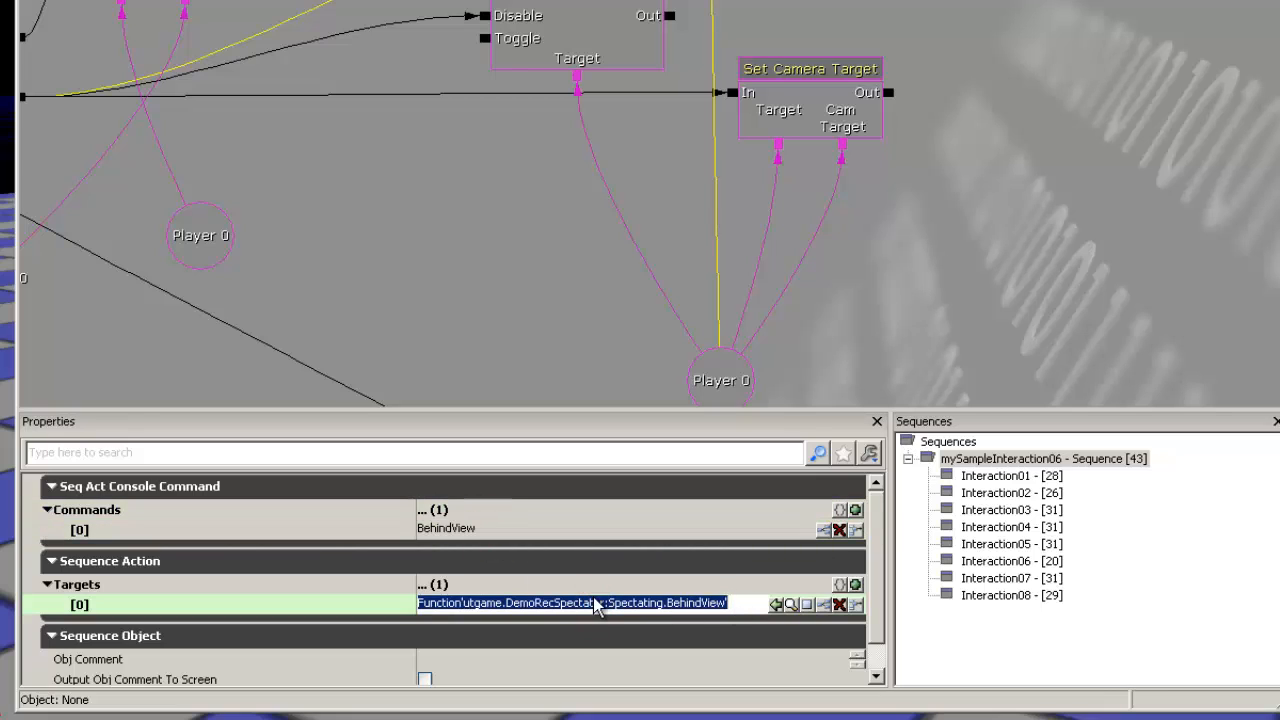
left_click(475, 530)
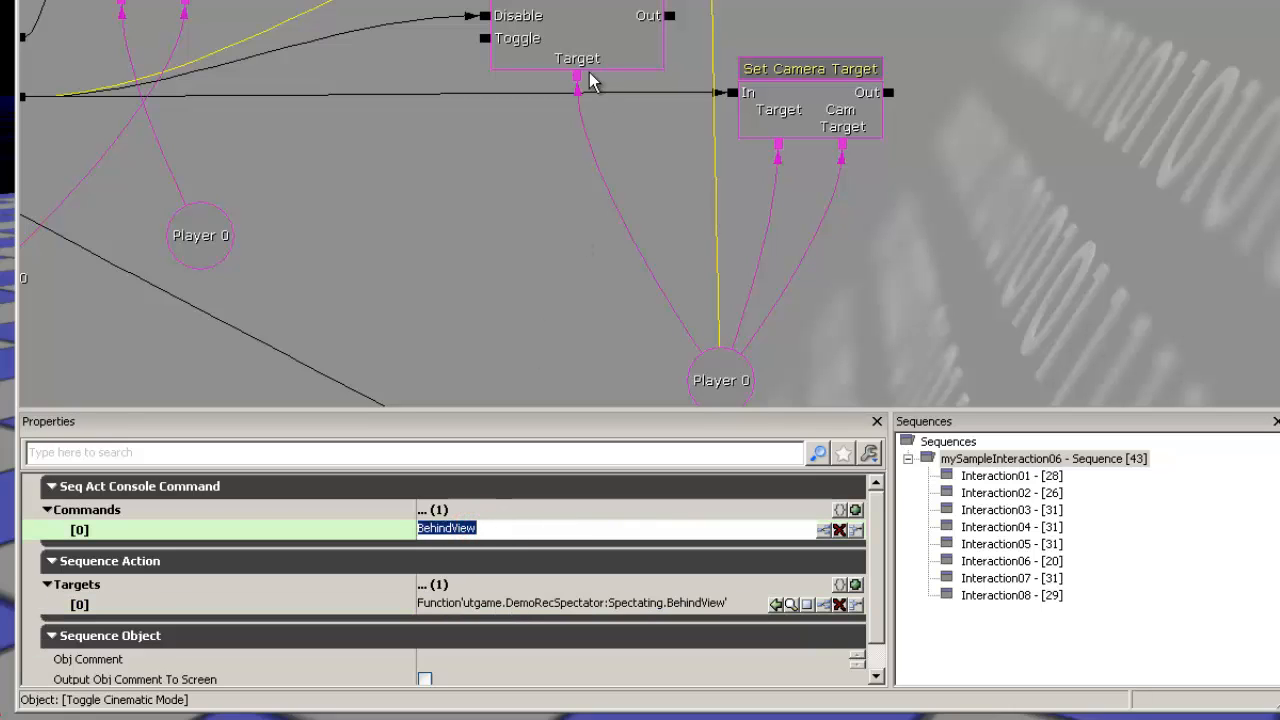
Check Toggle Cinematic Mode's Disable link and the Player 0 variable shared with Console Command and the second Set Camera Target
left_click_drag(522, 136, 581, 138)
left_click(643, 29)
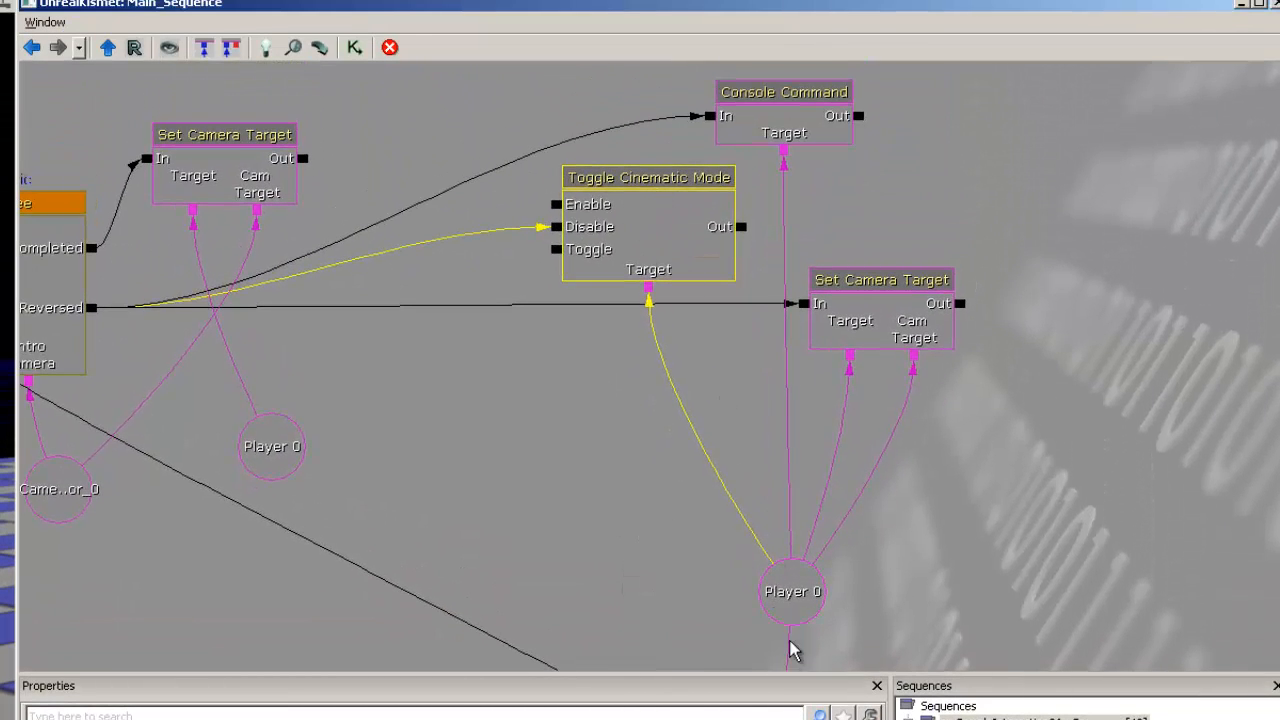
left_click(791, 594)
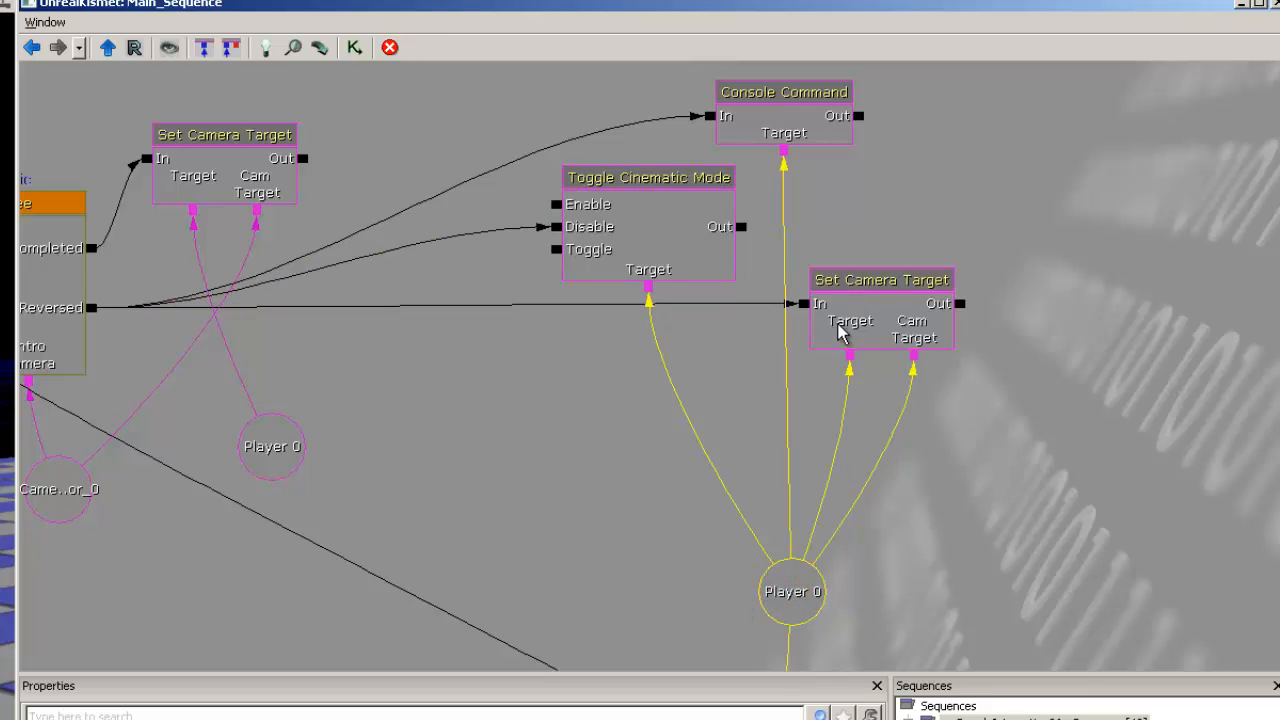
left_click(865, 312)
Compare the target links of the Set Camera Target after Completed with those of the one after Reversed
right_click_drag(531, 327, 753, 373)
left_click(415, 195)
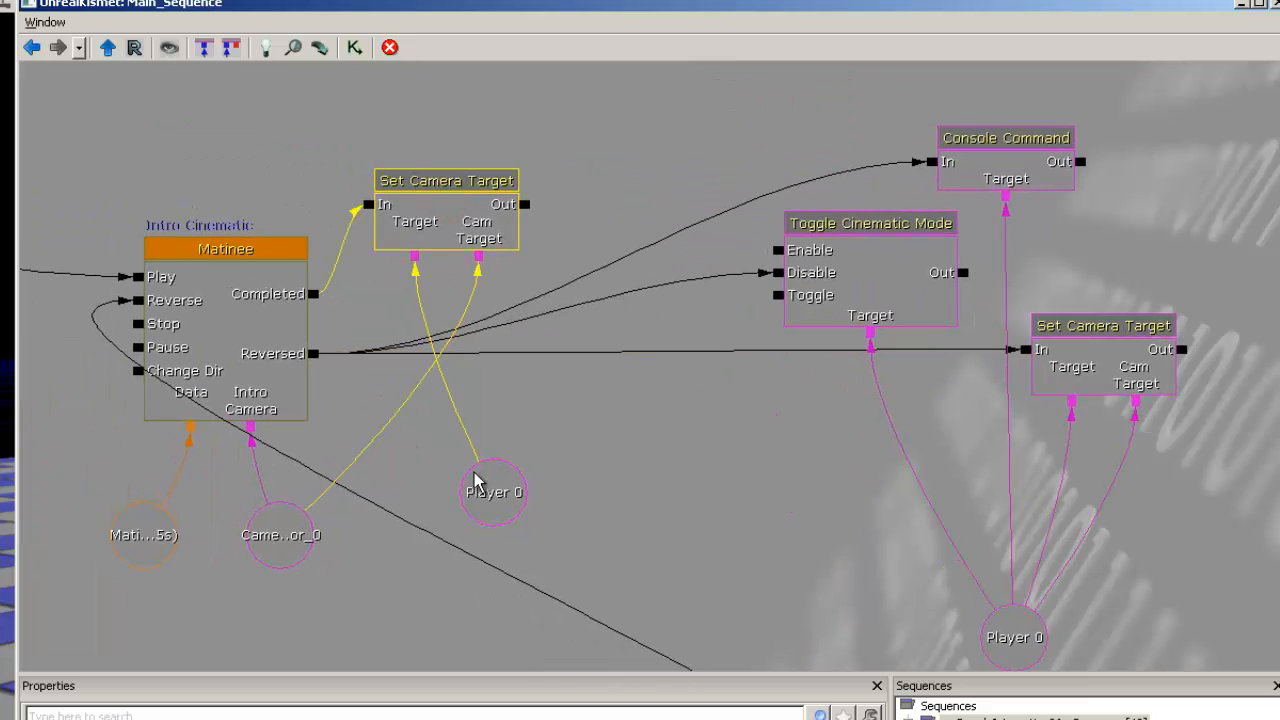
right_click_drag(690, 462, 440, 390)
left_click(815, 274)
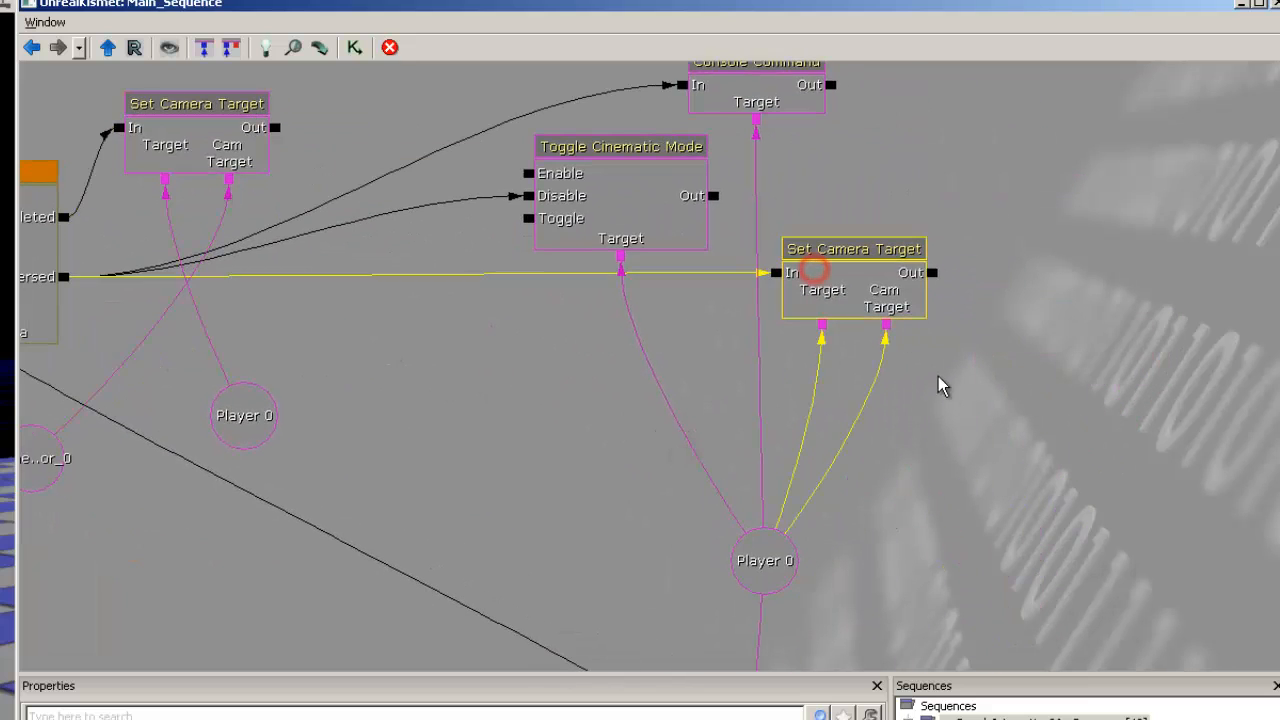
Examine how Player 0 links to both Target and Cam Target of the Set Camera Target after Reversed
right_click_drag(938, 376, 1130, 373)
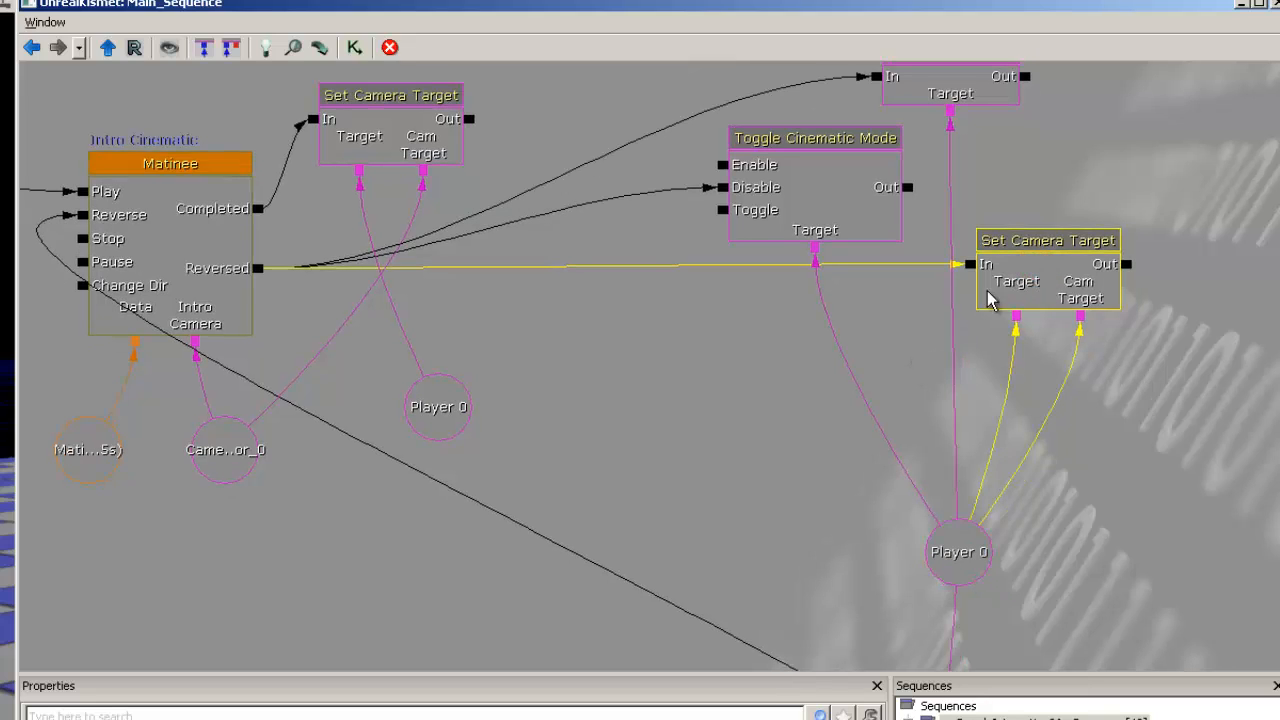
left_click(958, 560)
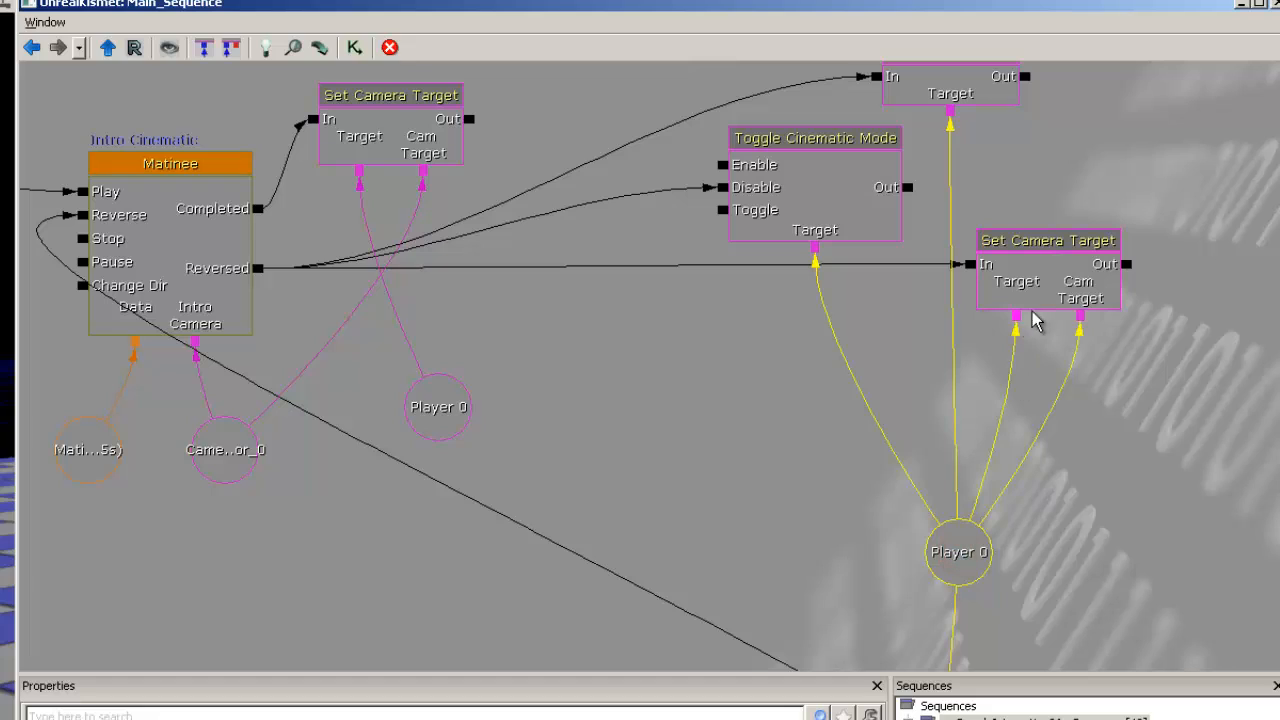
left_click(1021, 272)
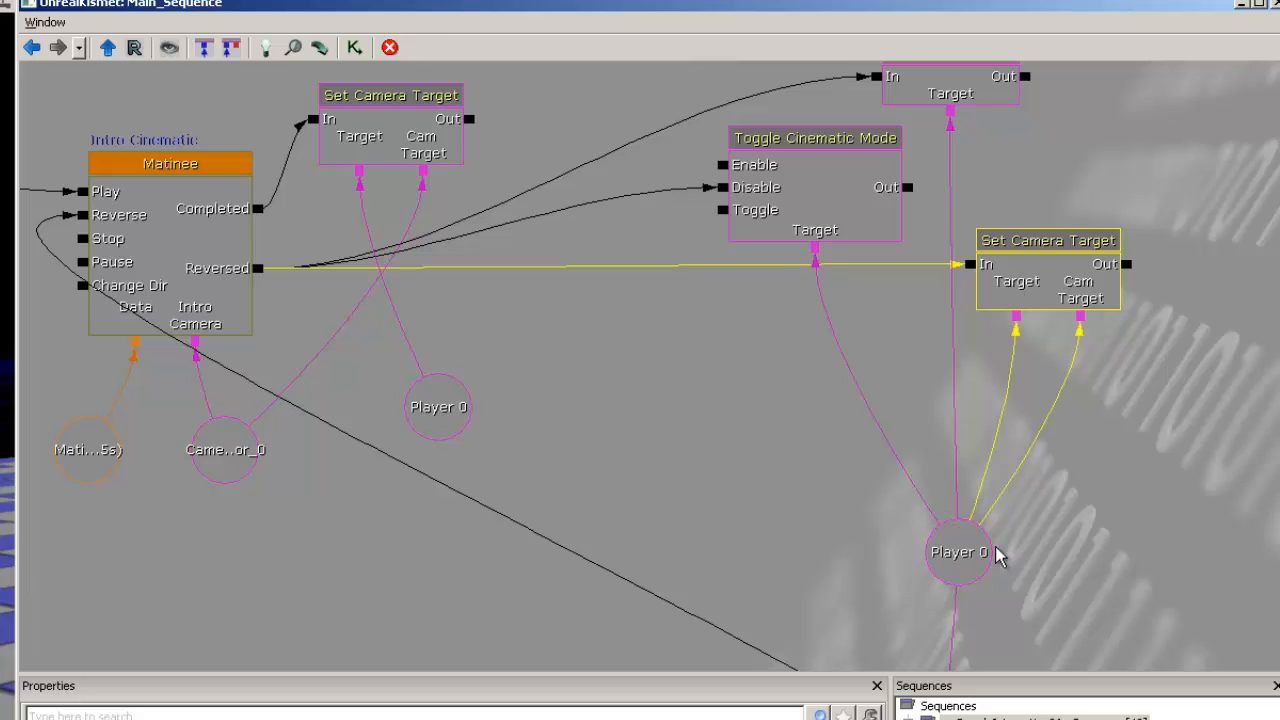
left_click(958, 560)
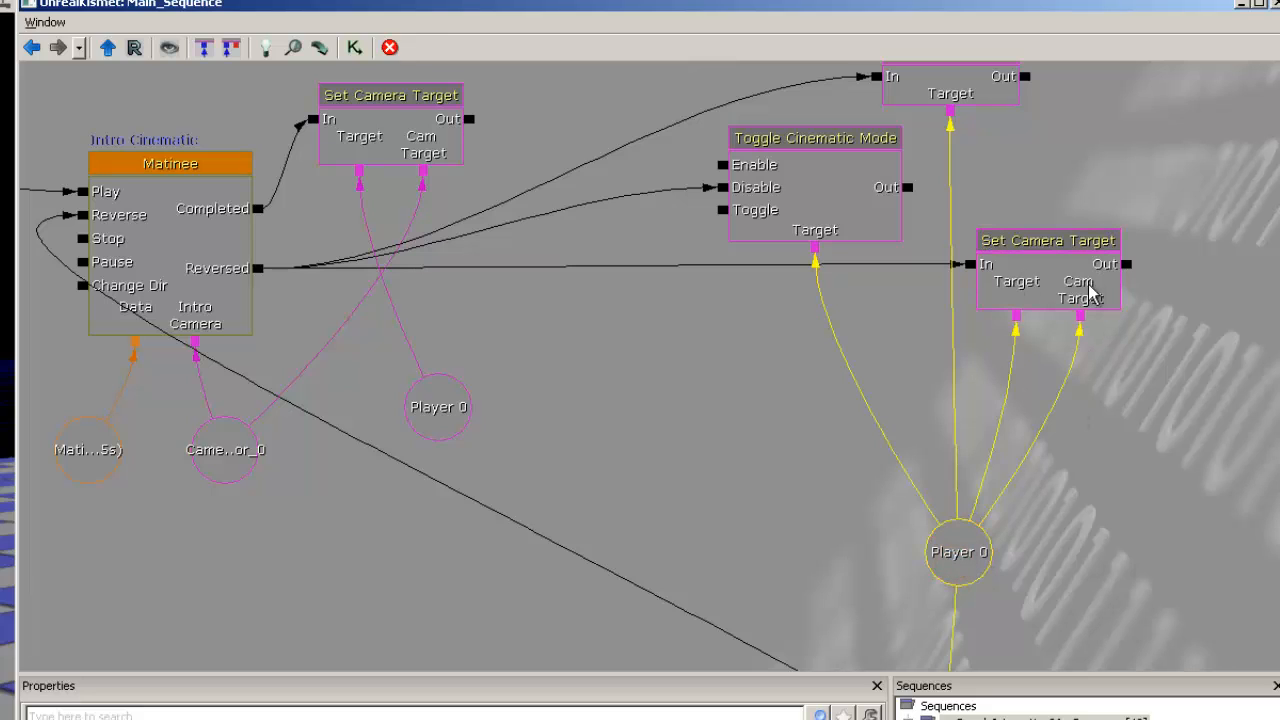
left_click(1066, 280)
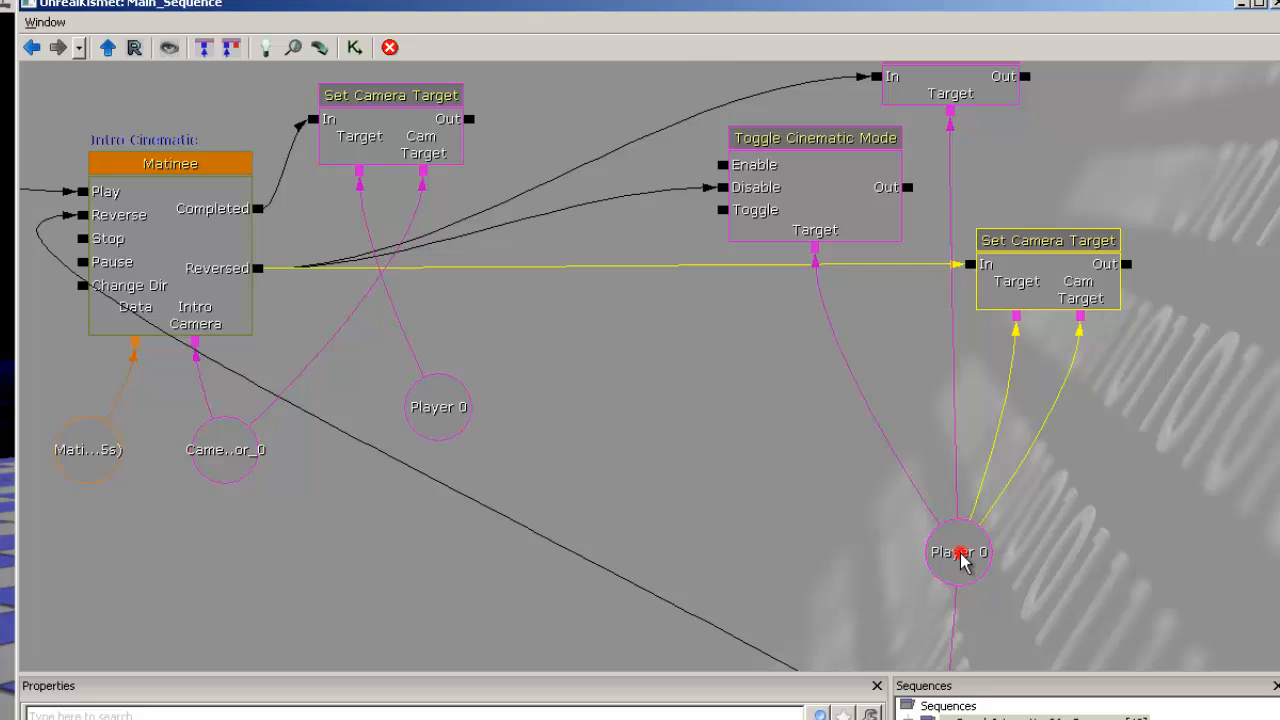
left_click(1020, 306)
Review the Console Command, Set Camera Target and Toggle Cinematic Mode nodes driven by the intro Matinee's Reversed output
left_click_drag(1056, 288, 1010, 411)
left_click(889, 200)
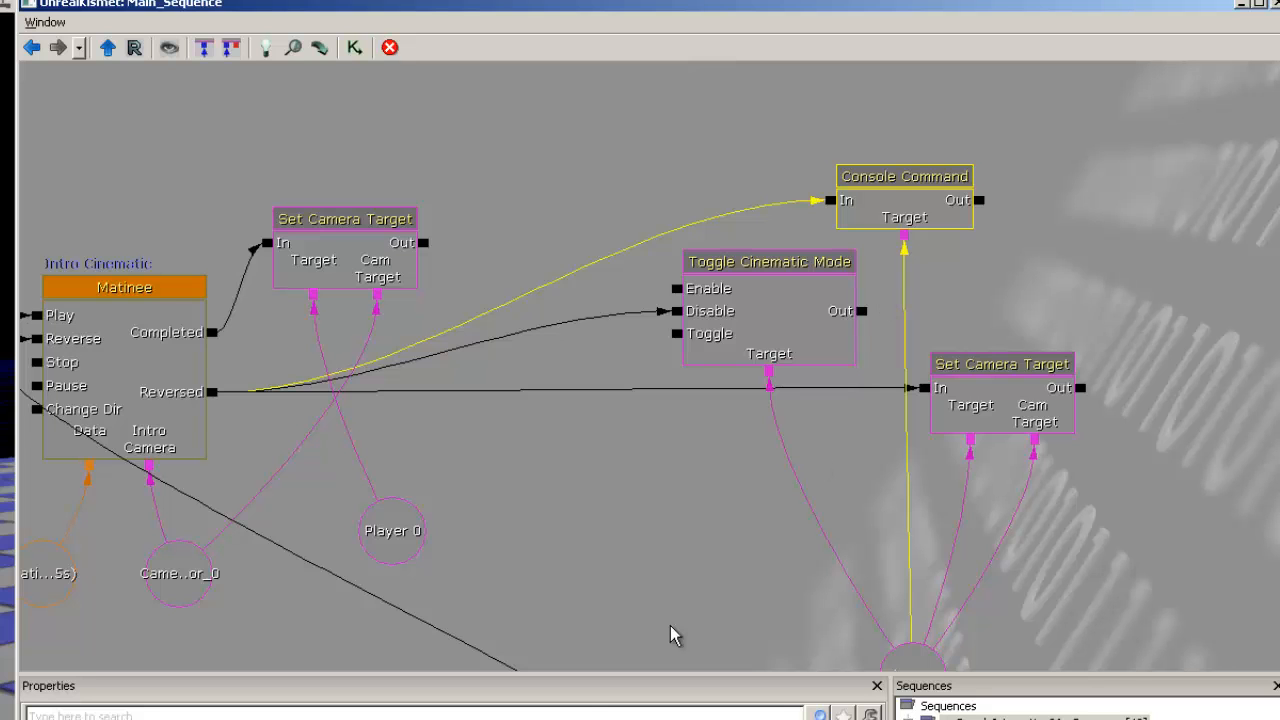
left_click_drag(714, 557, 783, 255)
left_click(968, 381)
left_click_drag(840, 295, 785, 537)
left_click(772, 194)
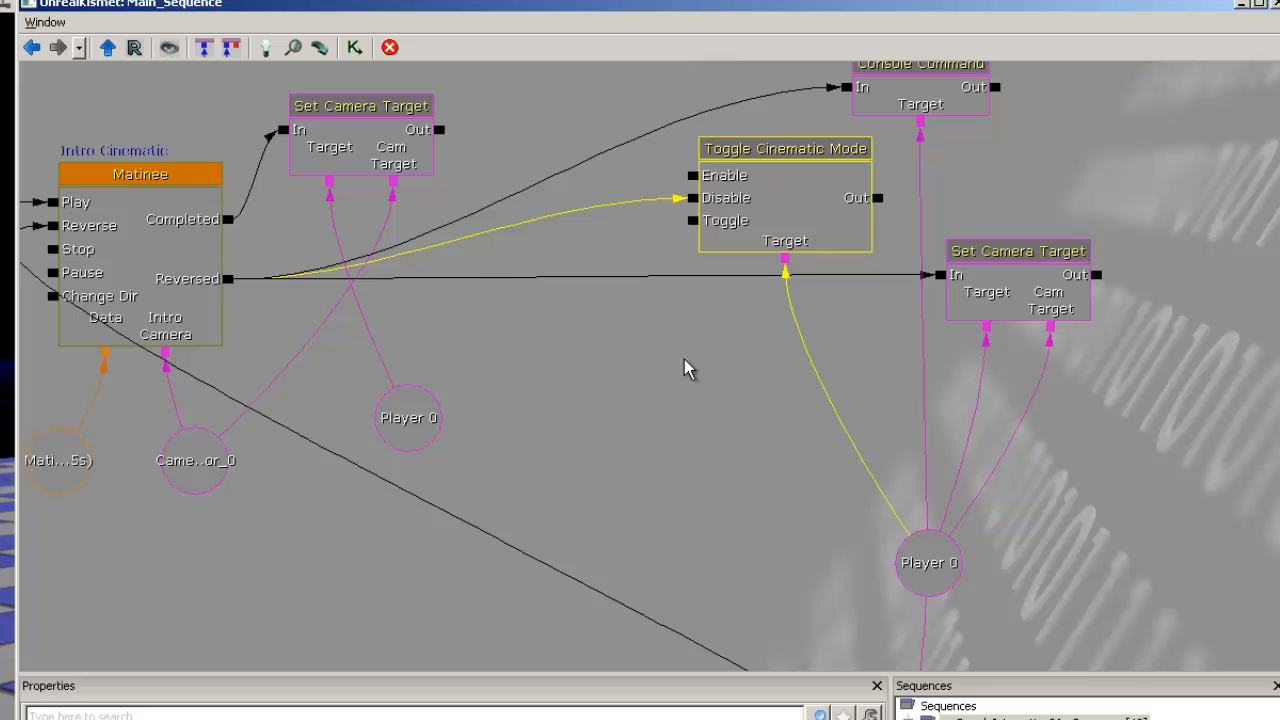
Inspect the Toggle HUD node with the Show input and the Play Sound, Log and Begger Matinee nodes its Out link triggers
left_click_drag(687, 369, 743, 313)
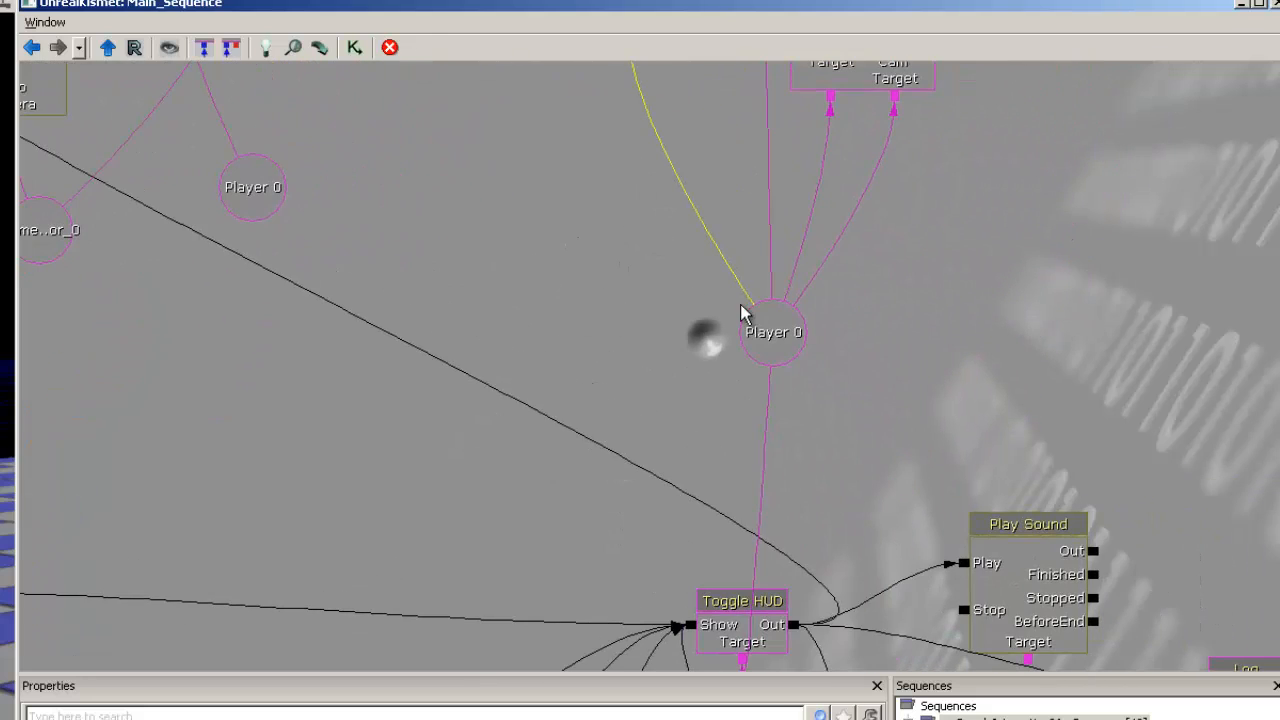
left_click_drag(820, 449, 835, 378)
left_click(762, 545)
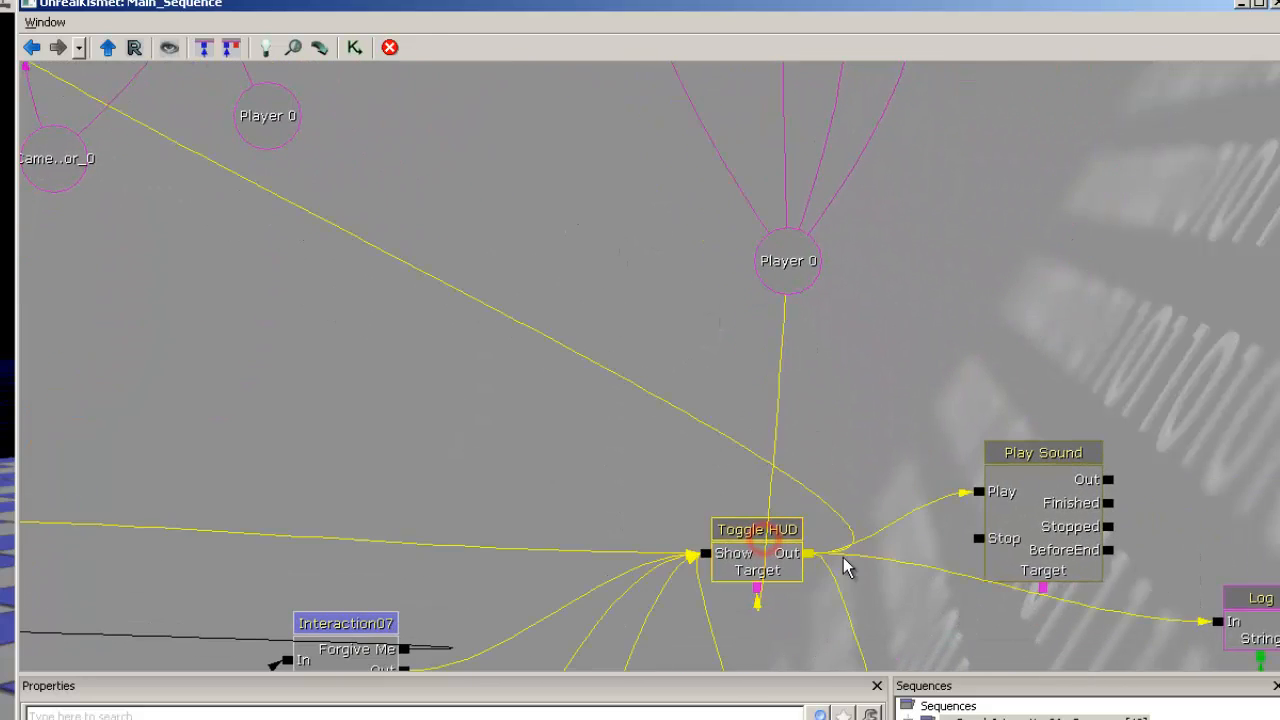
left_click(1057, 497)
left_click_drag(1166, 491, 1136, 280)
left_click(1109, 516)
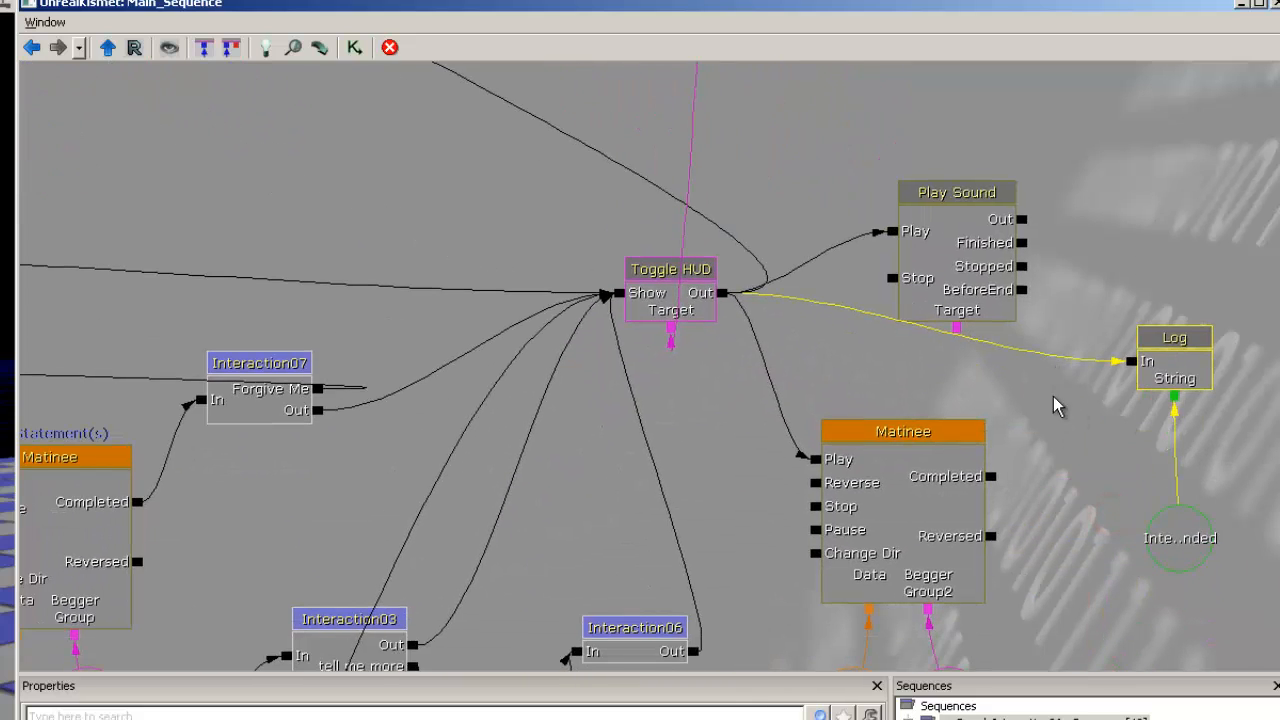
left_click_drag(1049, 387, 1031, 400)
left_click_drag(1049, 500, 961, 445)
left_click(860, 450)
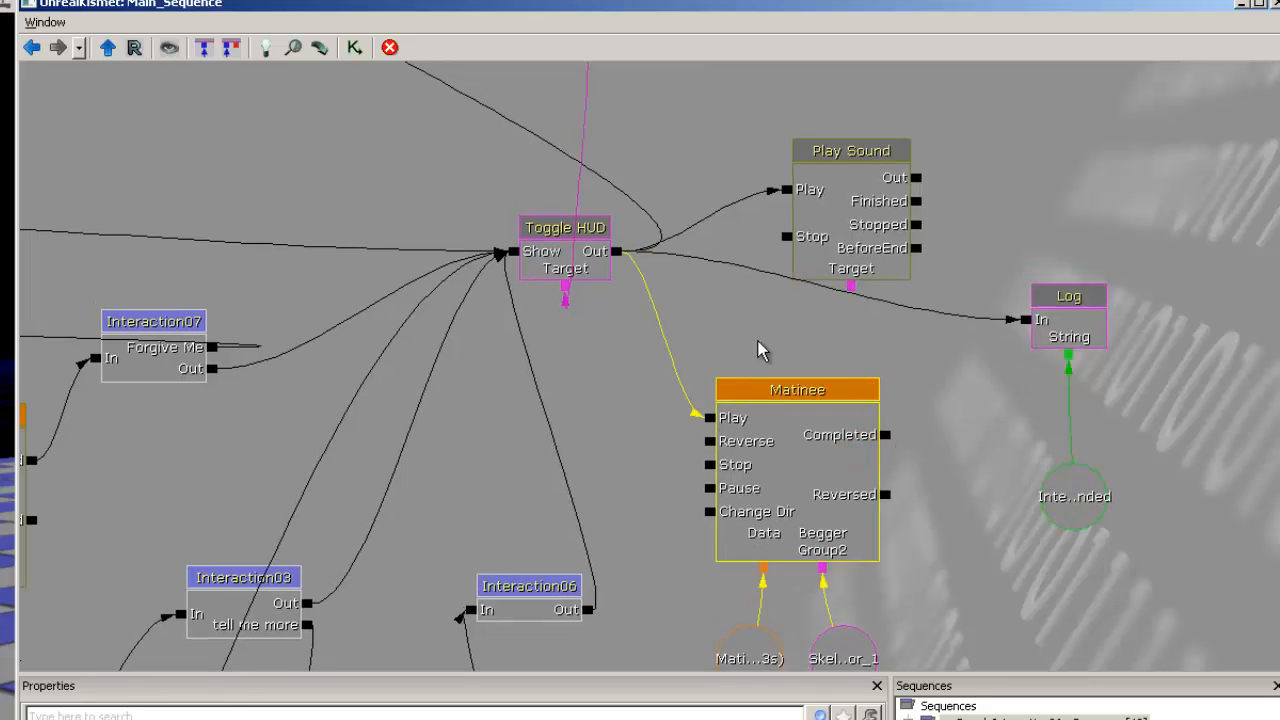
left_click_drag(757, 350, 803, 398)
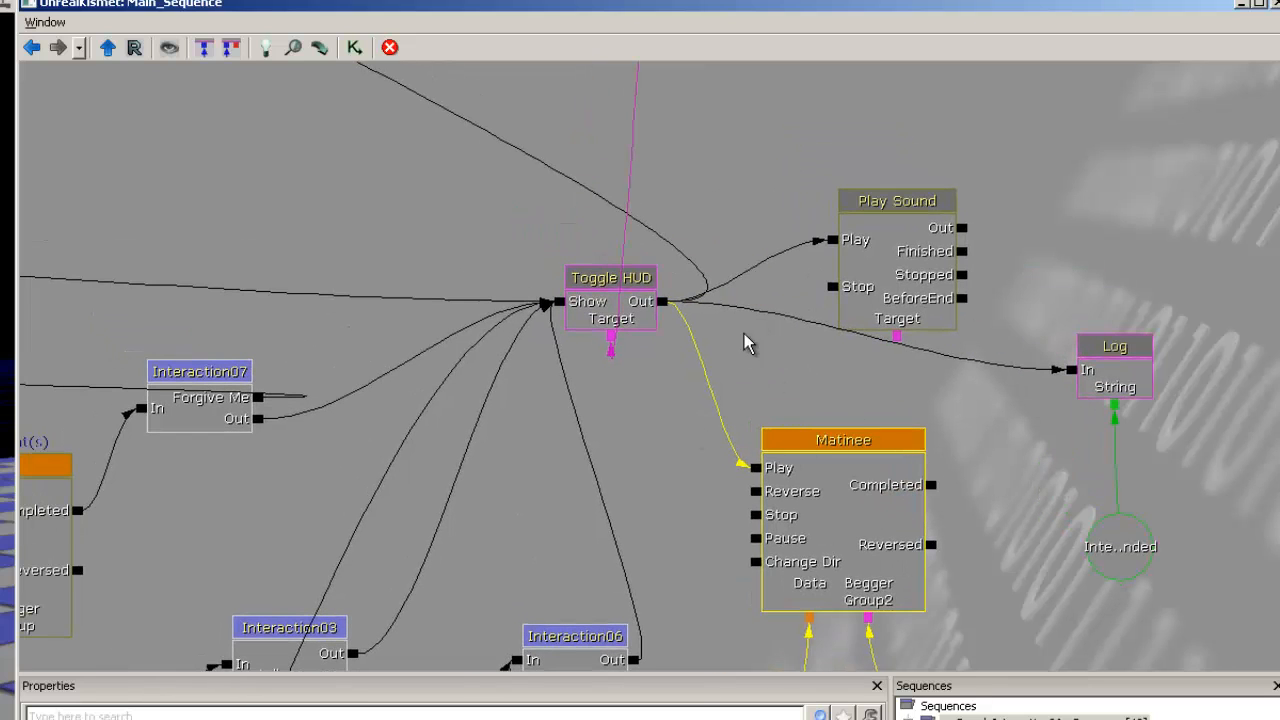
Trace the Trigger_1 Touch event's Touched output through Toggle HUD's Hide input to Interaction01
left_click_drag(745, 343, 814, 260)
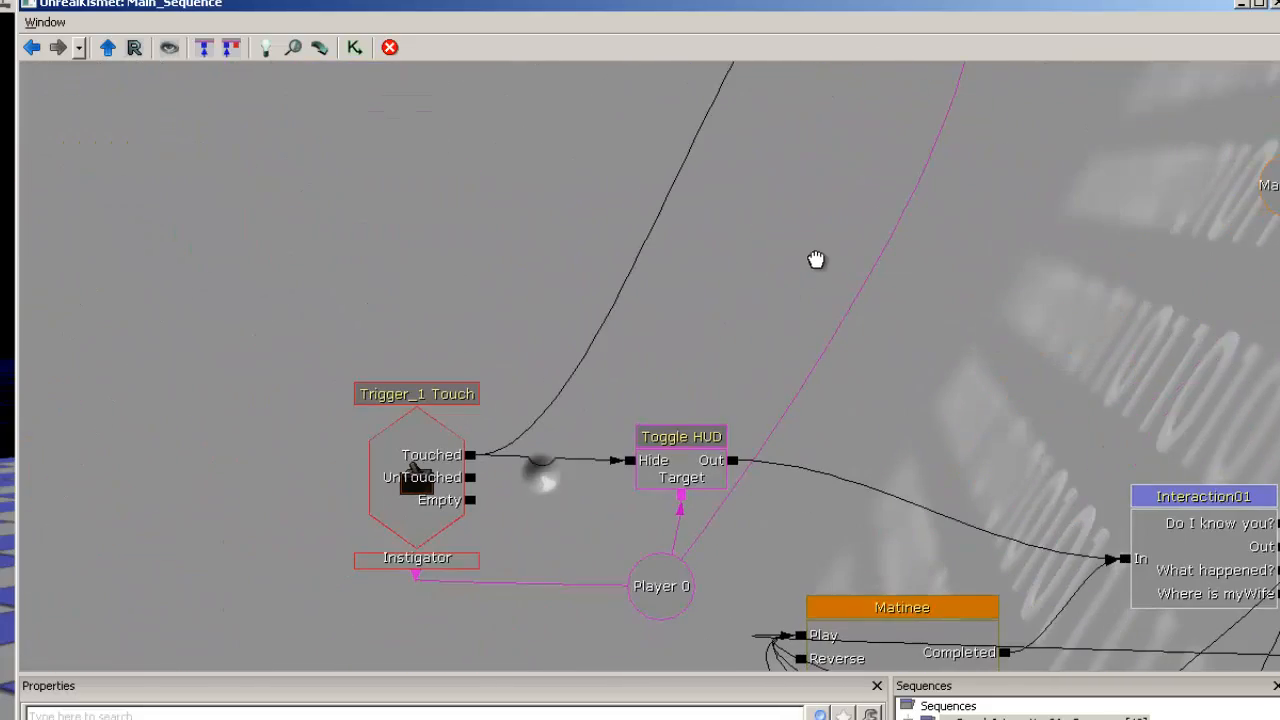
left_click(410, 470)
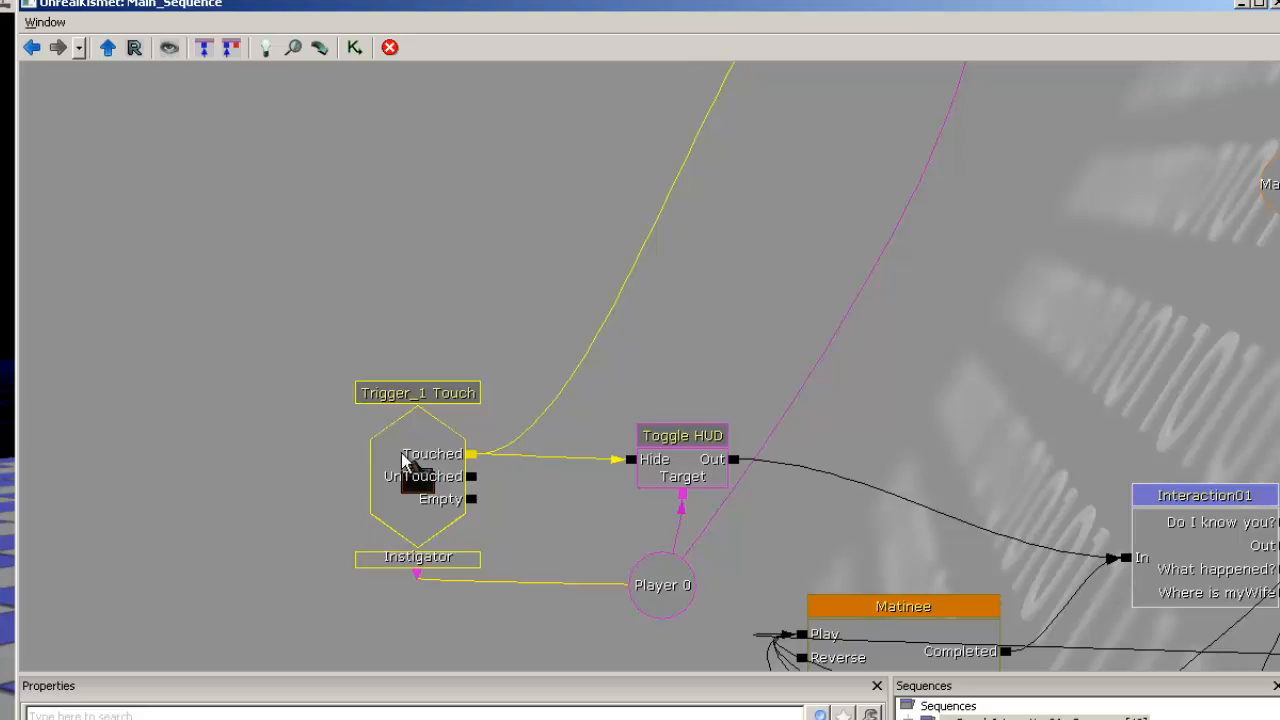
left_click(665, 468)
left_click(414, 460)
left_click(665, 470)
left_click_drag(1003, 452, 753, 422)
left_click(925, 506)
left_click(418, 446)
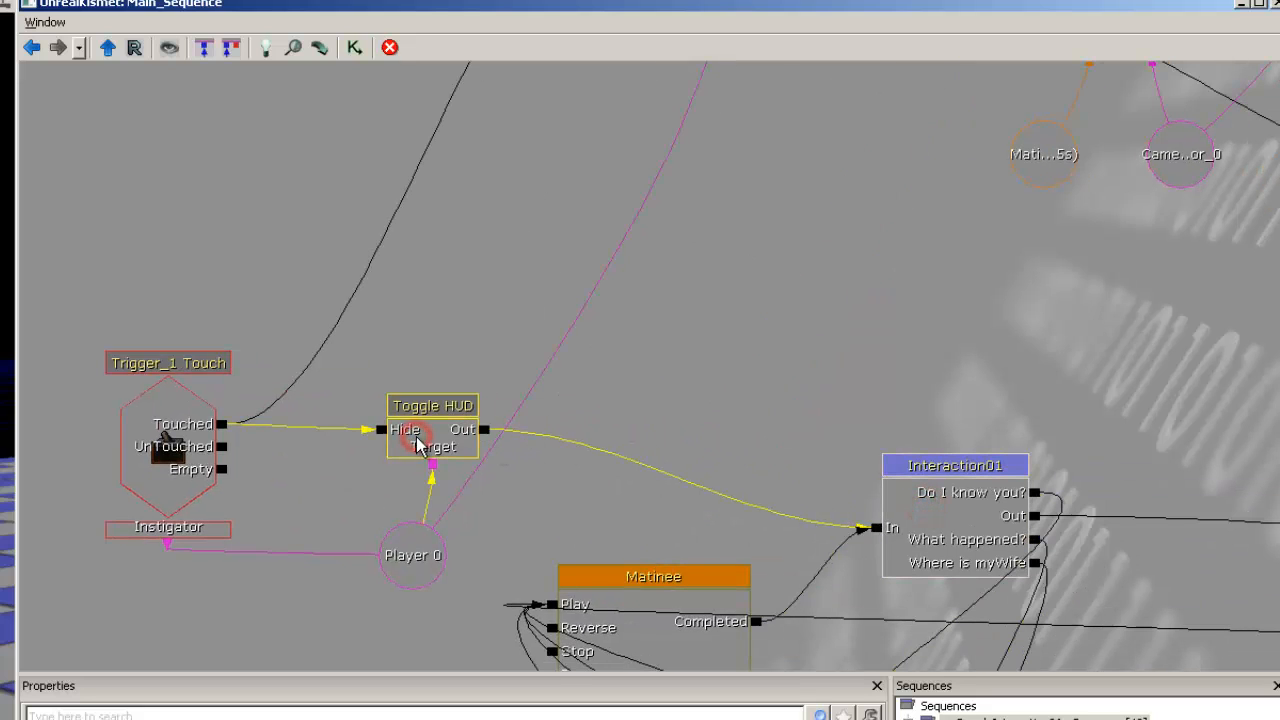
left_click(946, 486)
Follow Trigger_1 Touch's second Touched link to the Enable input of Toggle Cinematic Mode before the intro Matinee
left_click_drag(543, 391, 651, 509)
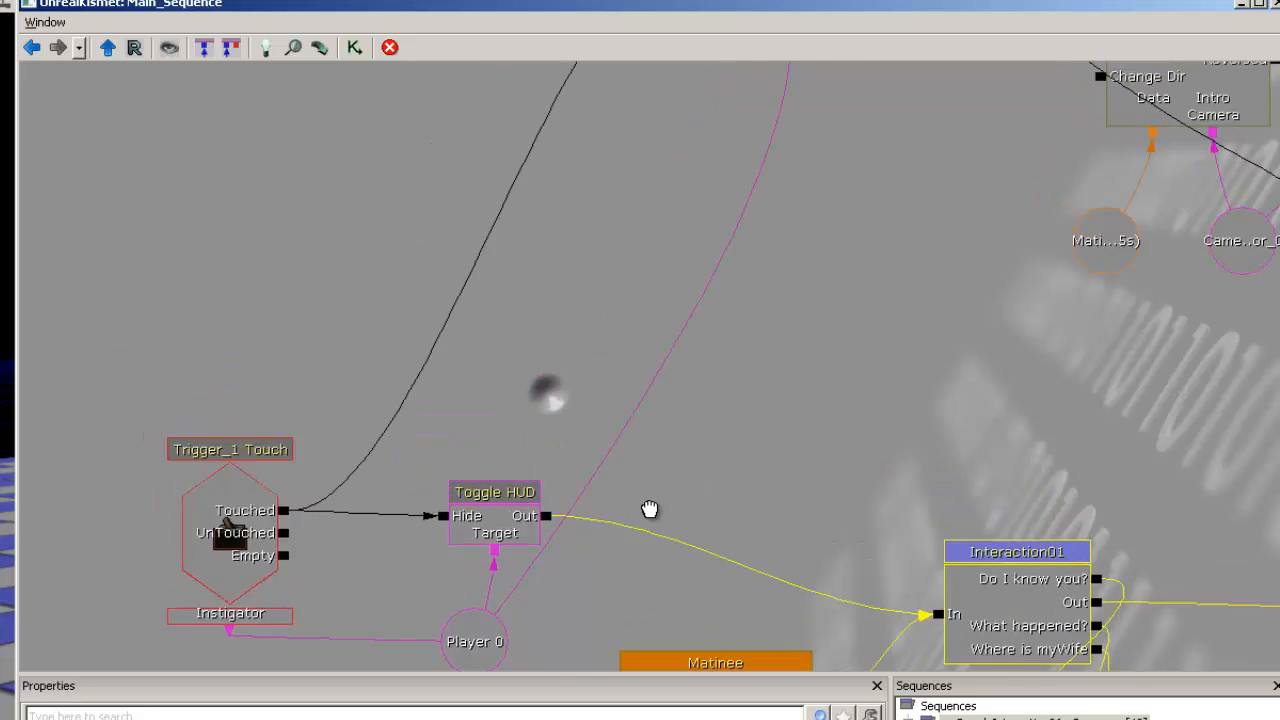
left_click(527, 519)
mouse_move(571, 438)
left_mouse_down()
mouse_move(646, 414)
mouse_move(571, 449)
left_mouse_up()
left_click(270, 536)
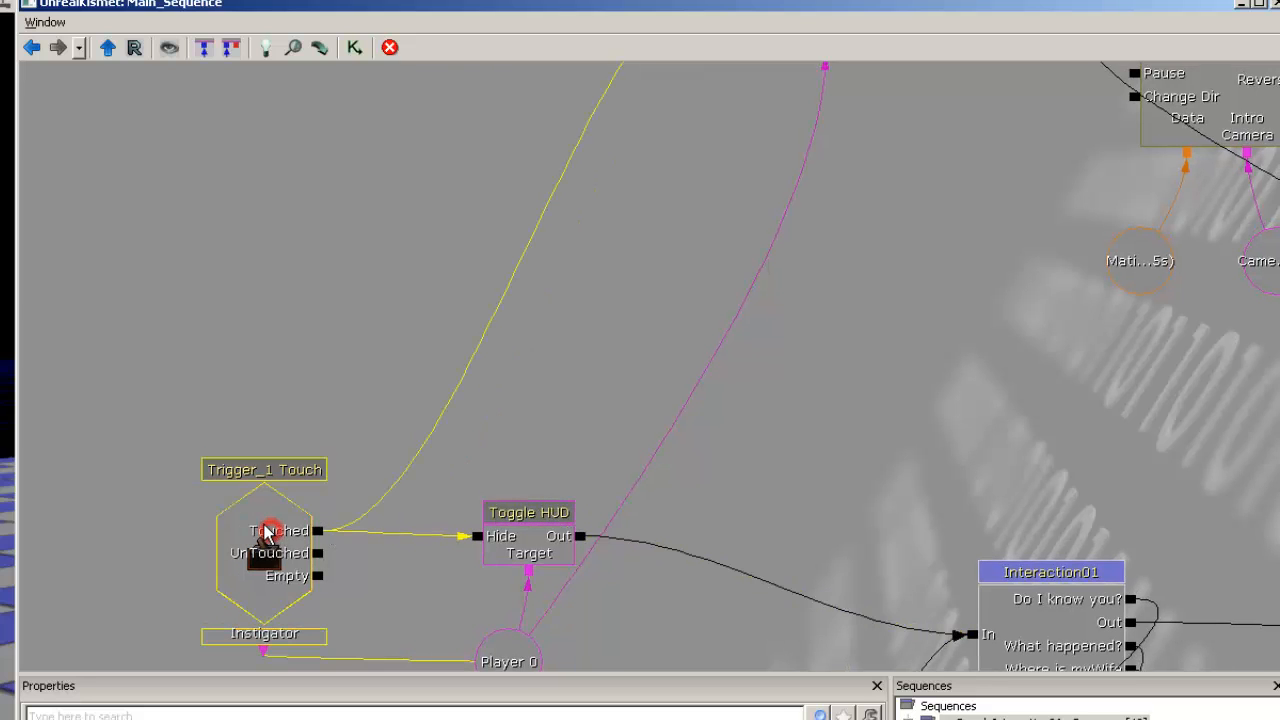
left_click_drag(576, 313, 398, 469)
left_click(523, 291)
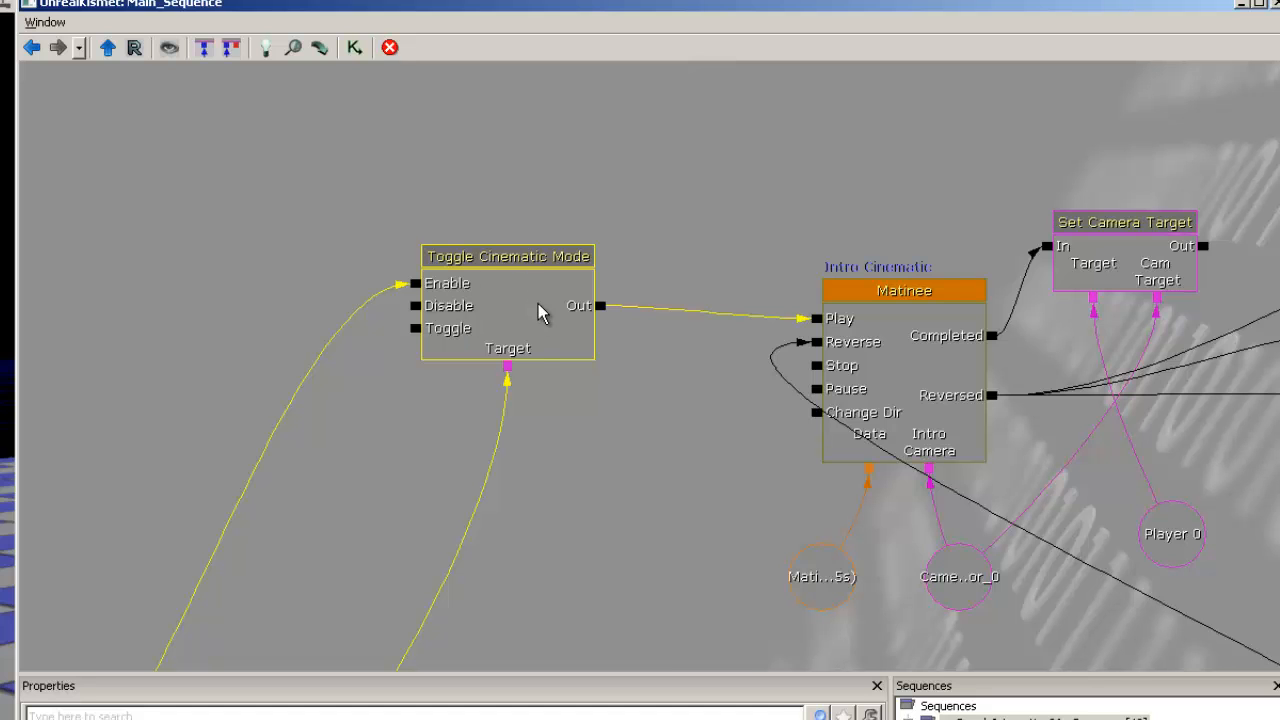
left_click_drag(528, 343, 789, 163)
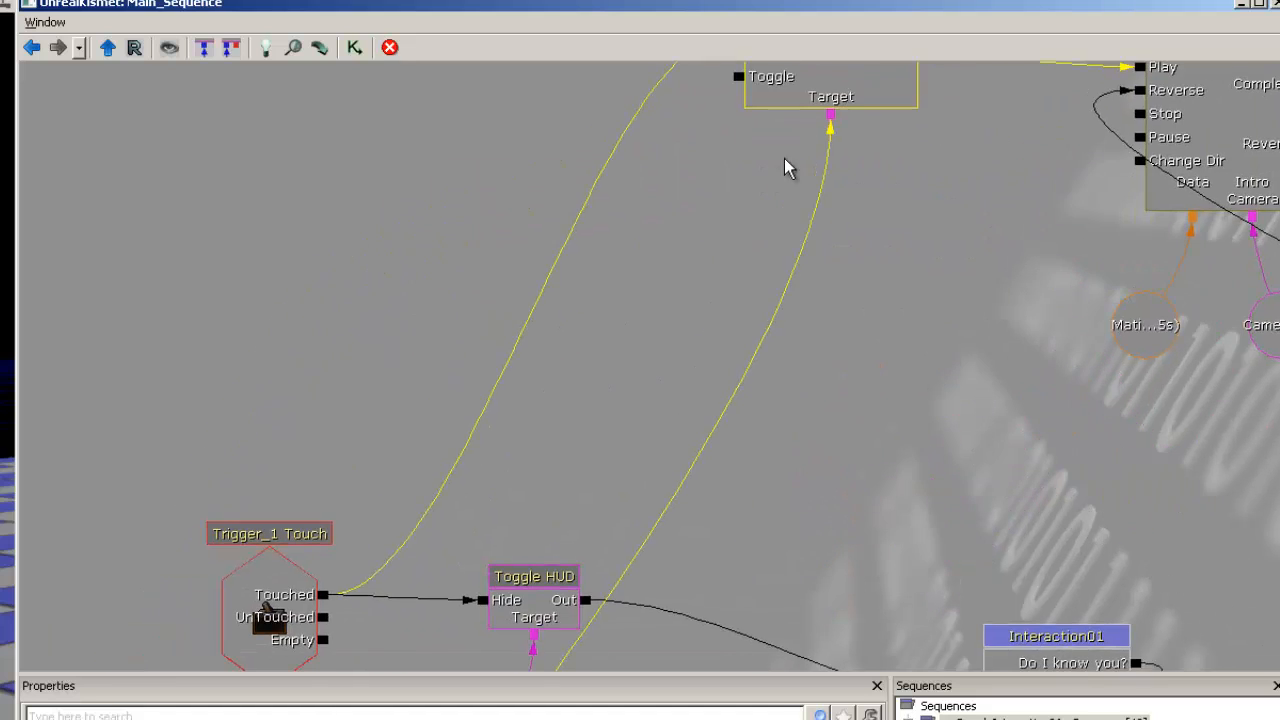
left_click_drag(677, 466, 665, 195)
left_click_drag(832, 177, 556, 570)
left_click_drag(708, 168, 535, 326)
left_click(408, 340)
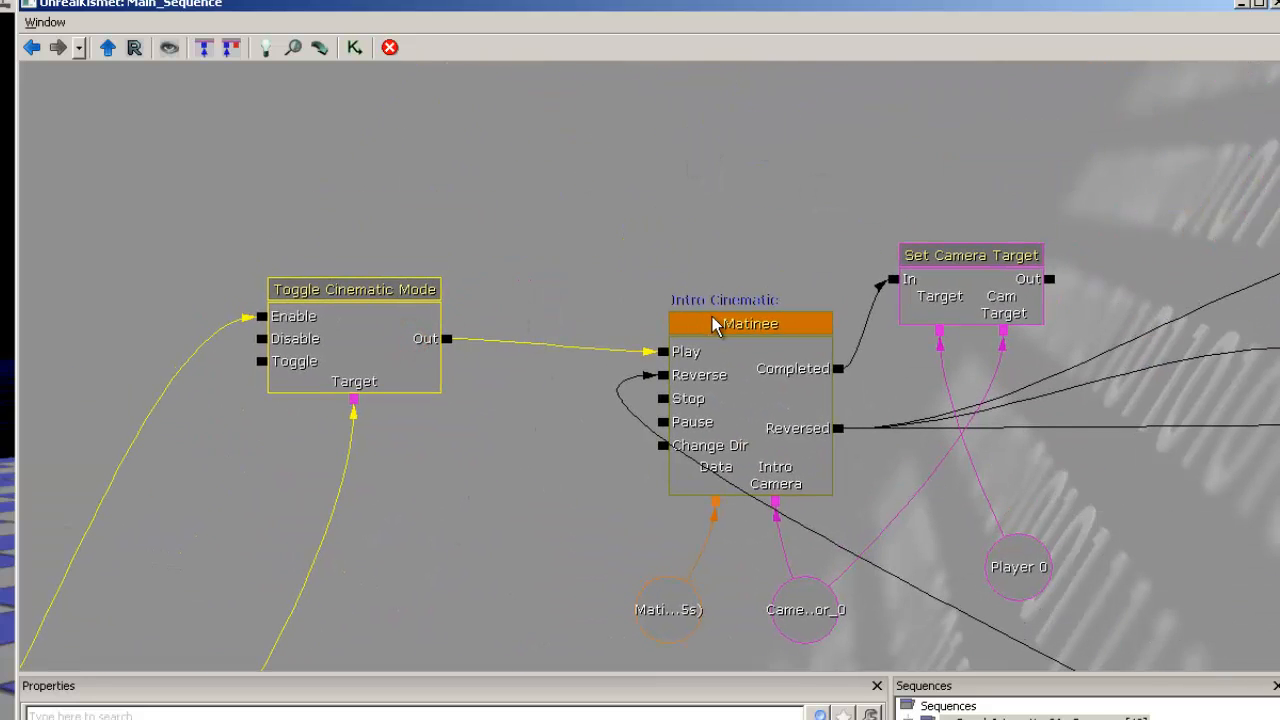
Trace the flow from Toggle Cinematic Mode's Out into the intro Matinee's Play input and from Completed to Set Camera Target
left_click(773, 337)
left_click_drag(755, 420, 576, 380)
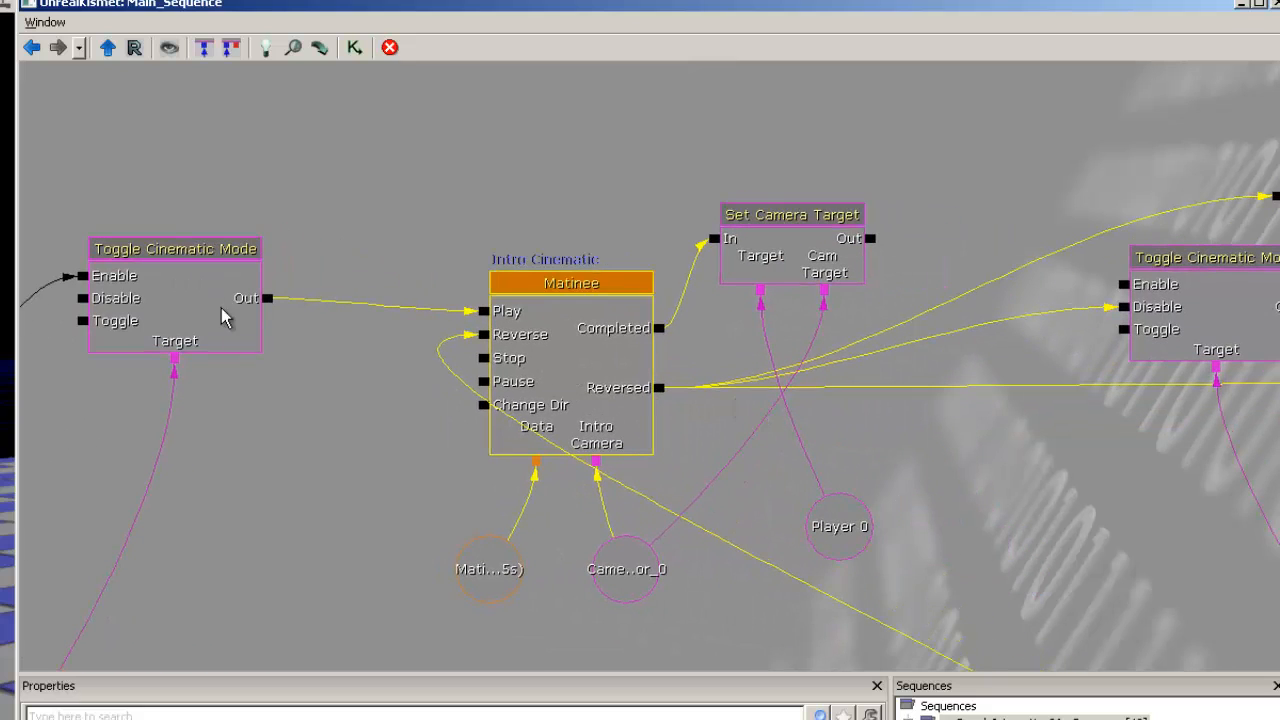
left_click(207, 252)
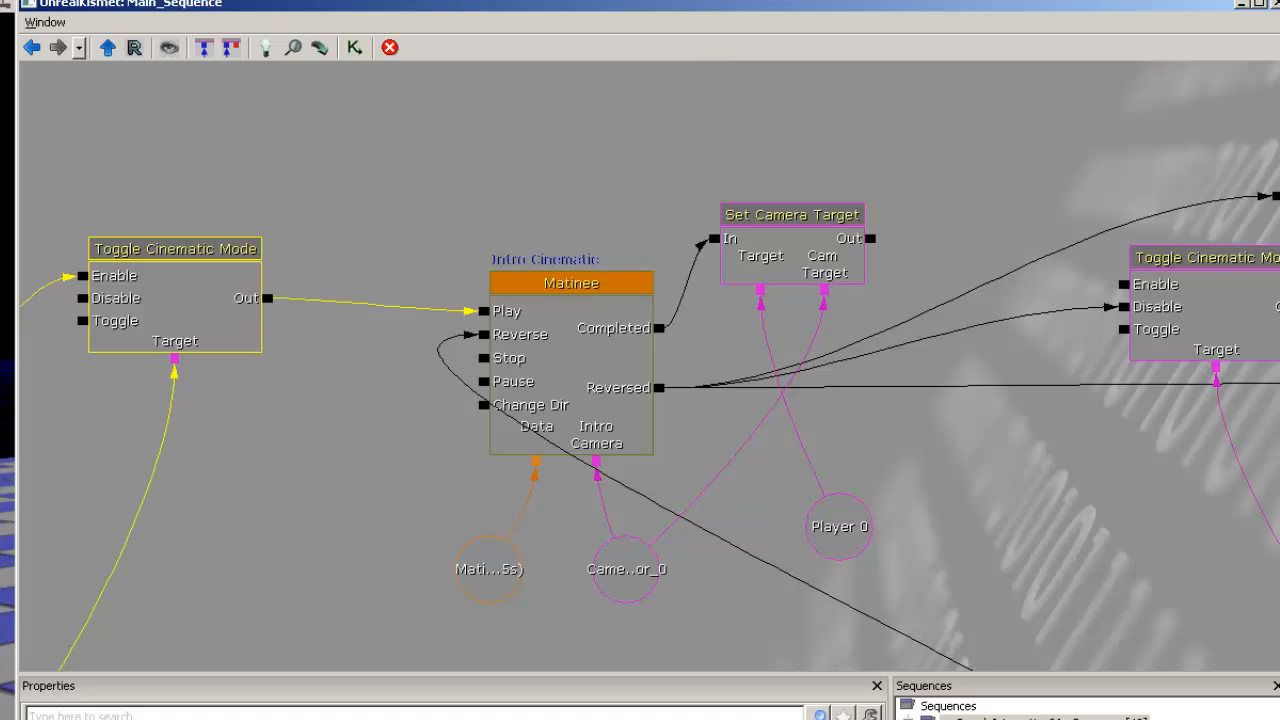
left_click(585, 360)
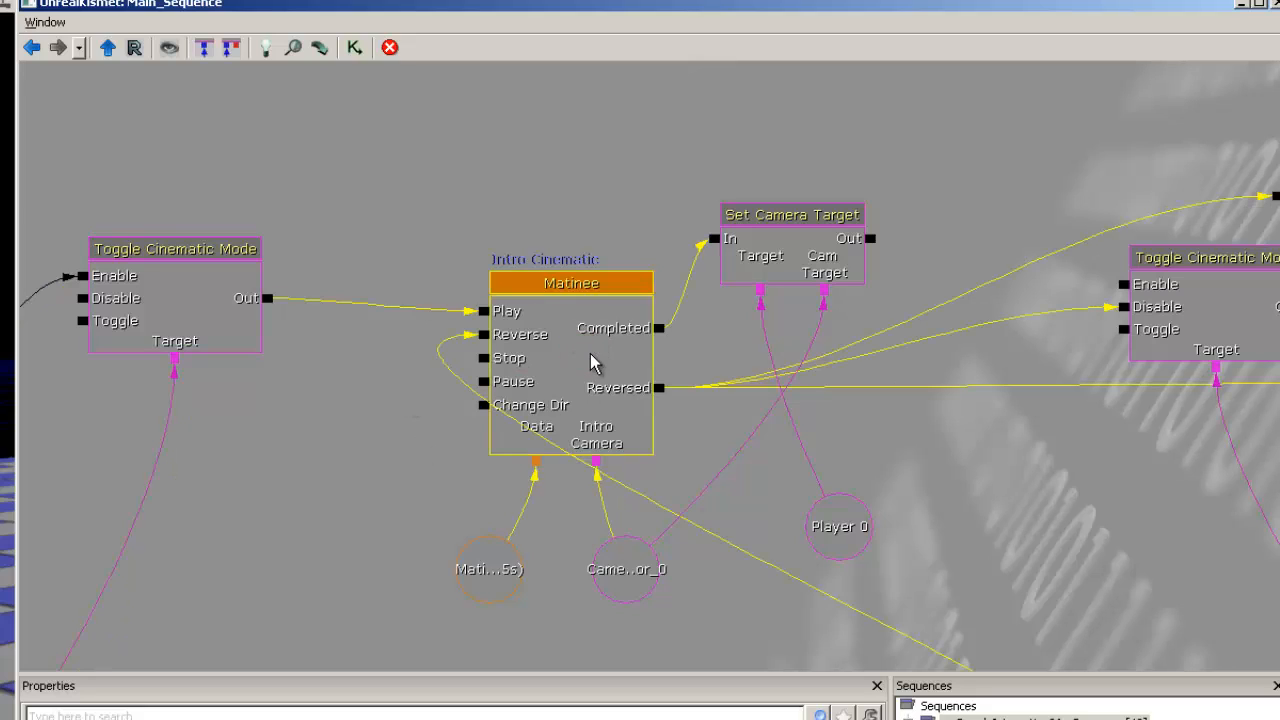
left_click(792, 243)
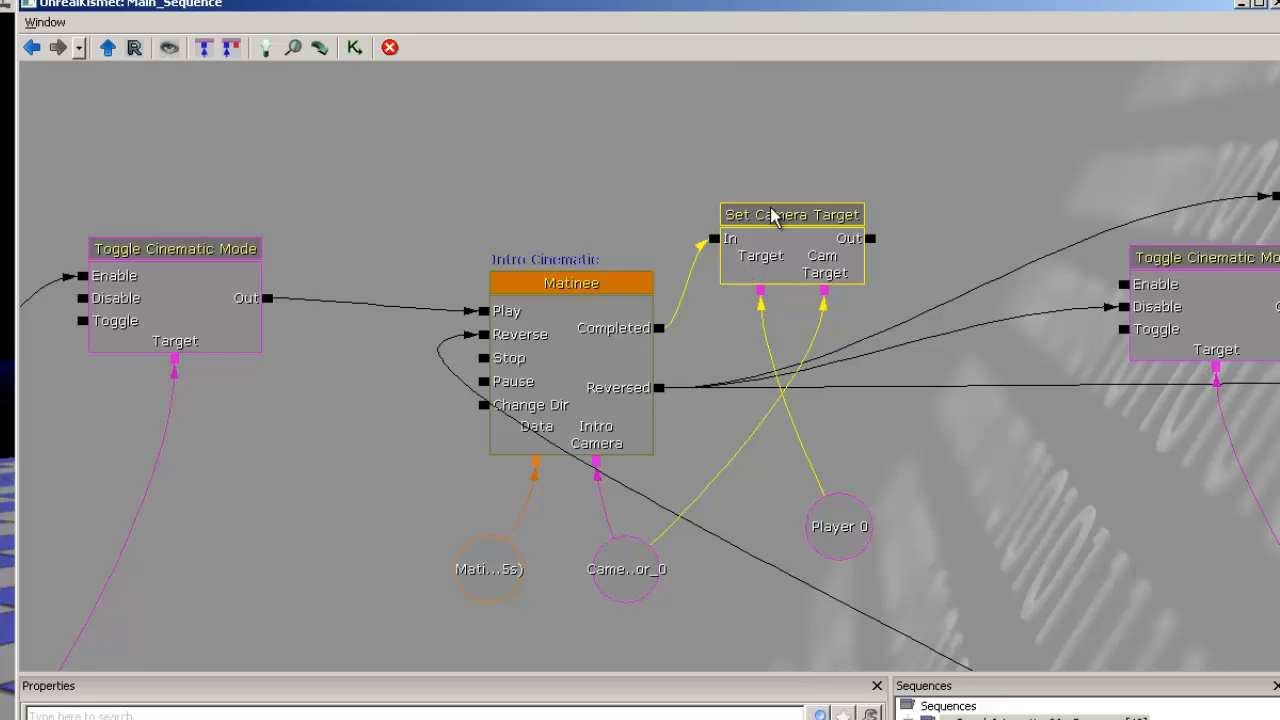
Check the CameraActor_0 variable shared by the Matinee's Intro Camera group and Set Camera Target's Cam Target
left_click(606, 600)
left_click(584, 342)
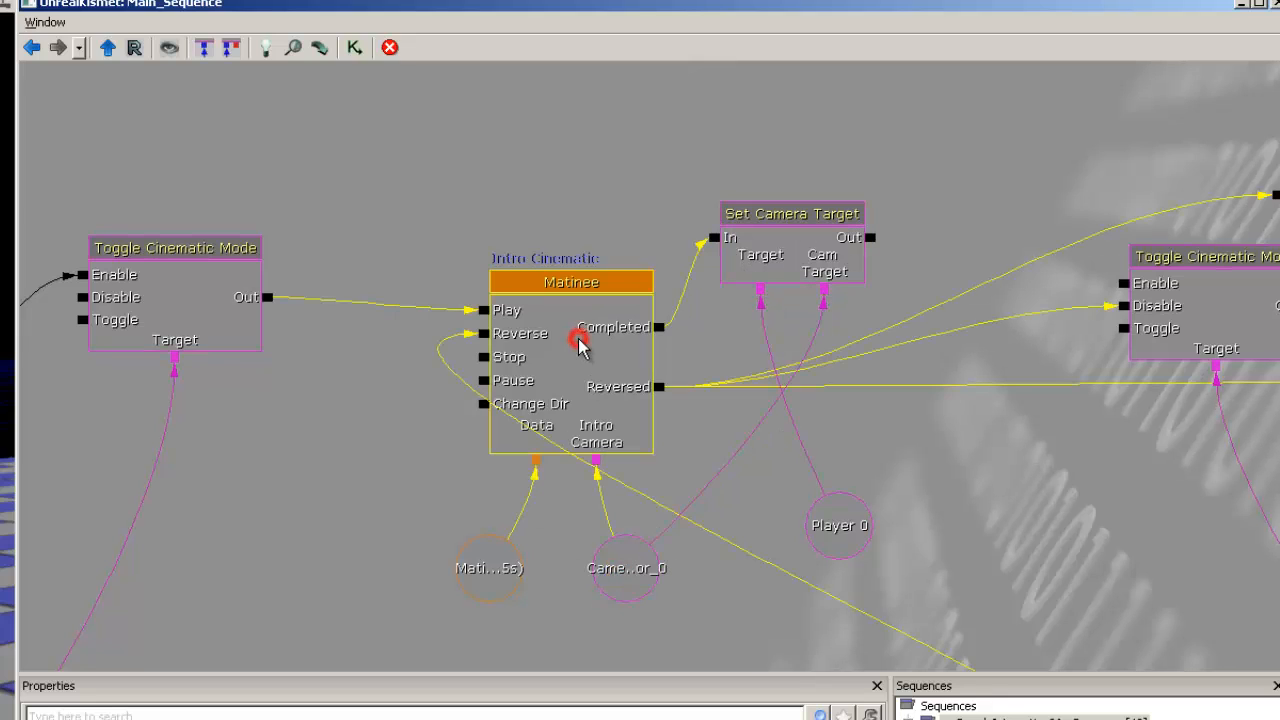
left_click(785, 262)
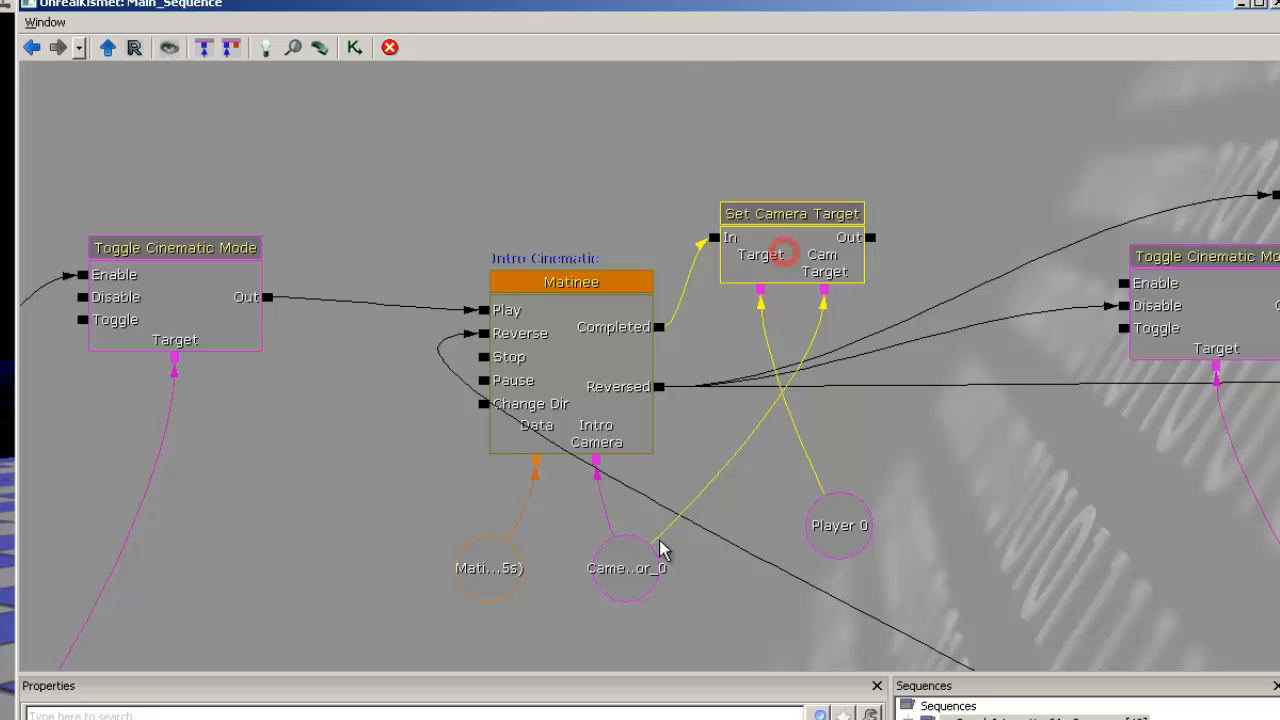
left_click(627, 584)
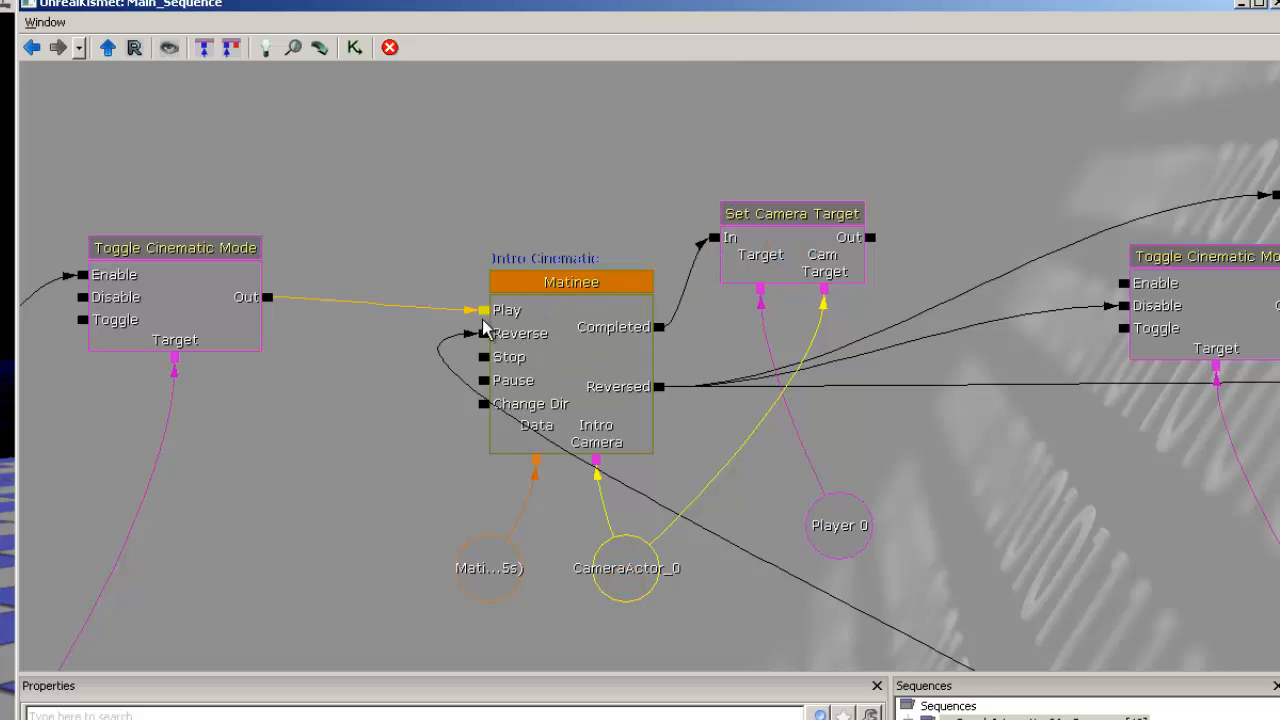
left_click(580, 342)
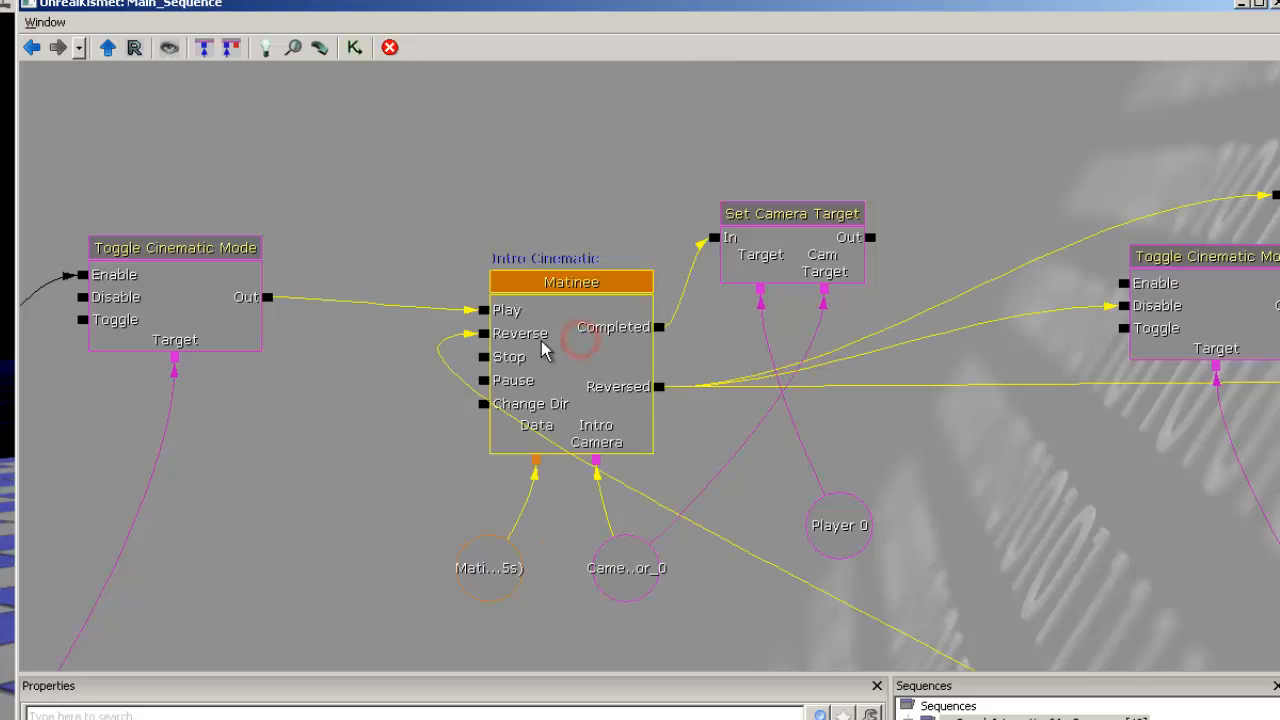
Go from the intro Matinee to the conversation-ending Toggle HUD node and highlight its links
right_click(613, 365)
left_click(560, 331)
left_click_drag(613, 347, 328, 359)
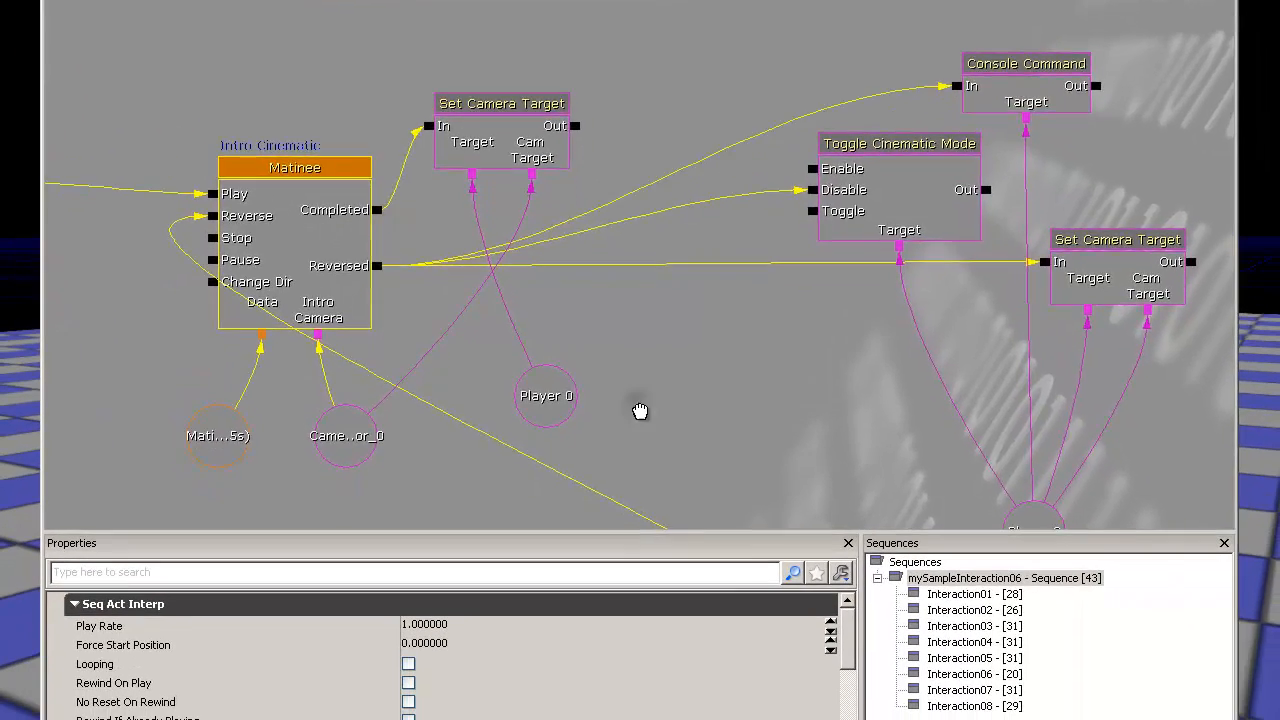
left_click_drag(865, 639, 813, 196)
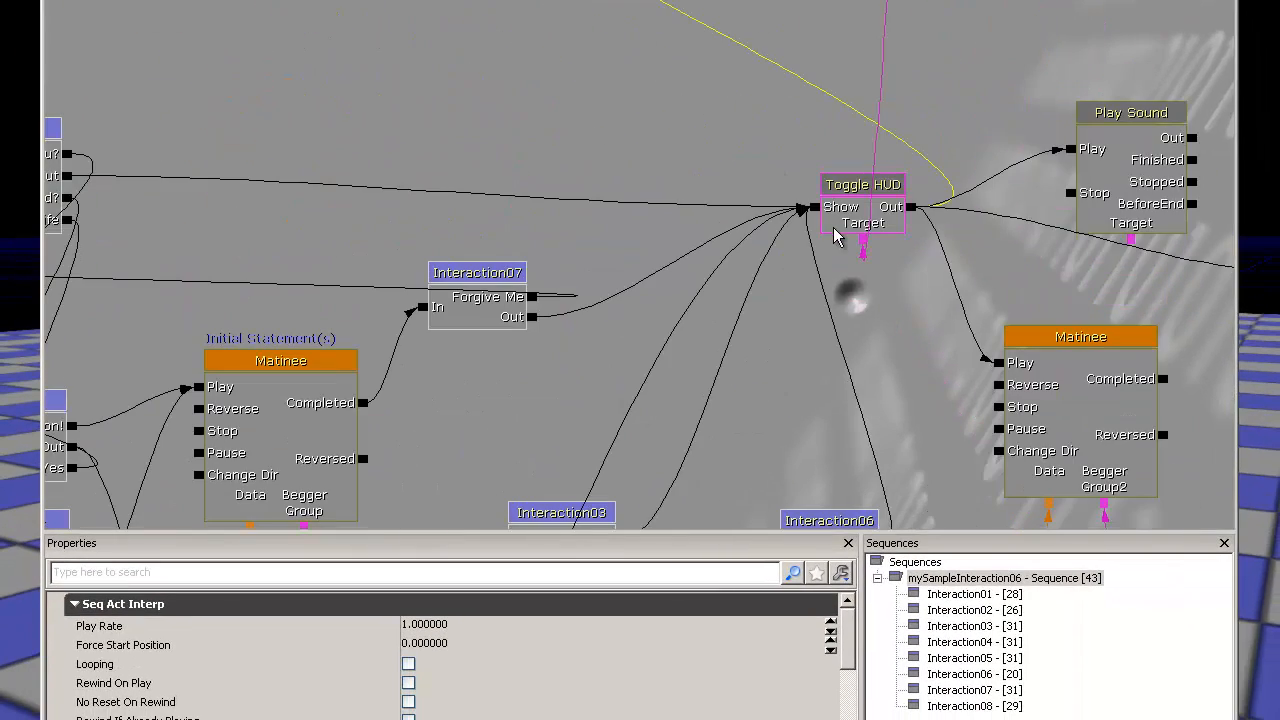
left_click(870, 205)
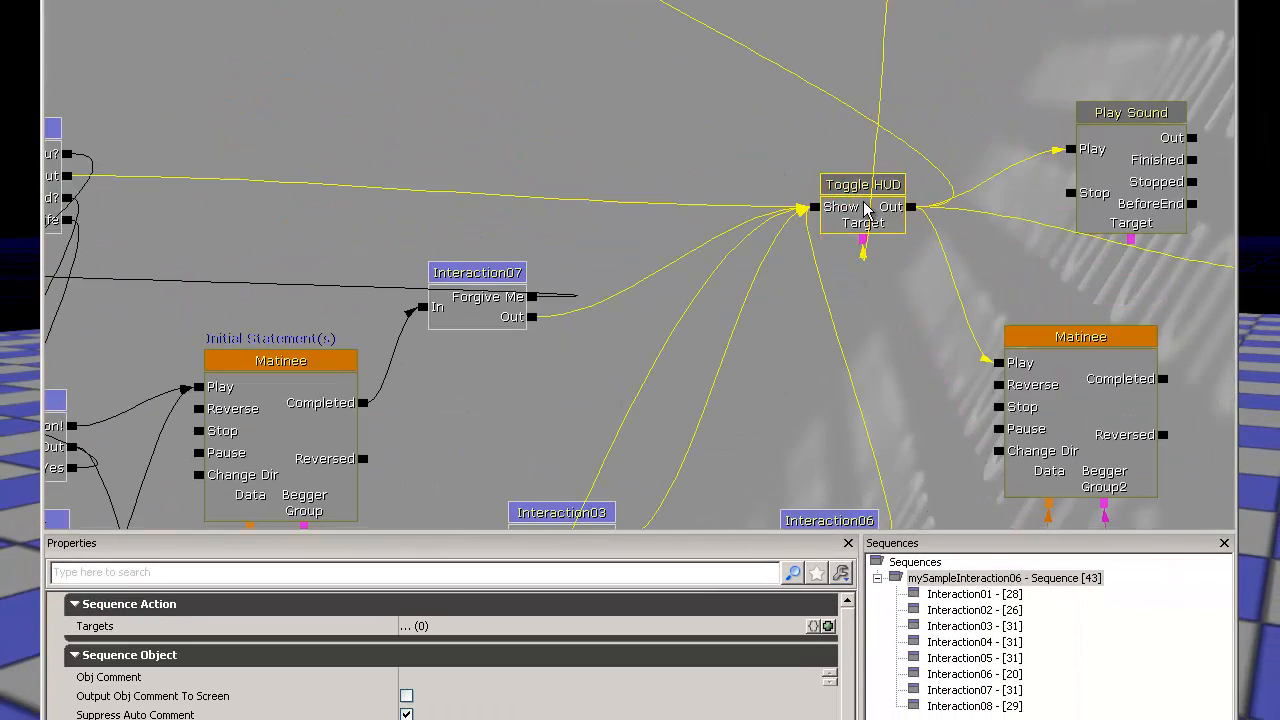
left_click_drag(886, 207, 909, 430)
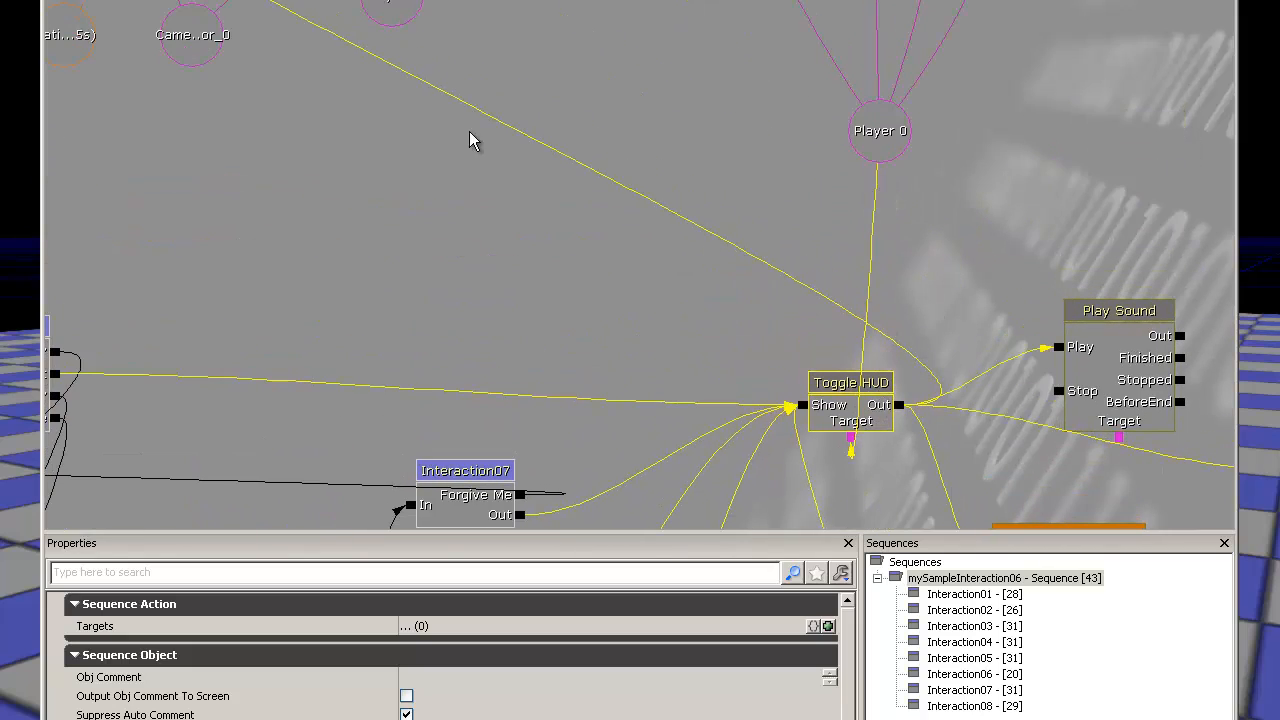
Follow the Toggle HUD link back to the intro Matinee's Reverse input and review the nodes linked to Reversed
left_click_drag(471, 137, 869, 425)
left_click_drag(632, 310, 678, 391)
left_click(639, 207)
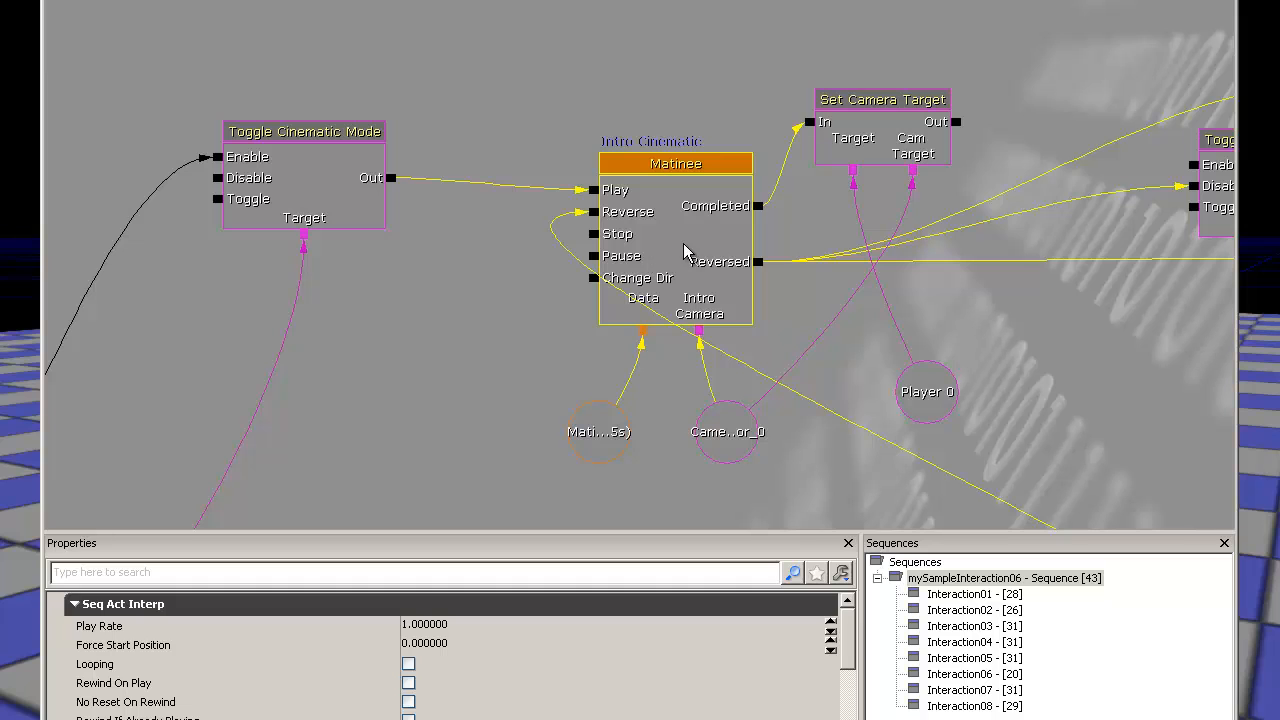
left_click_drag(697, 243, 289, 243)
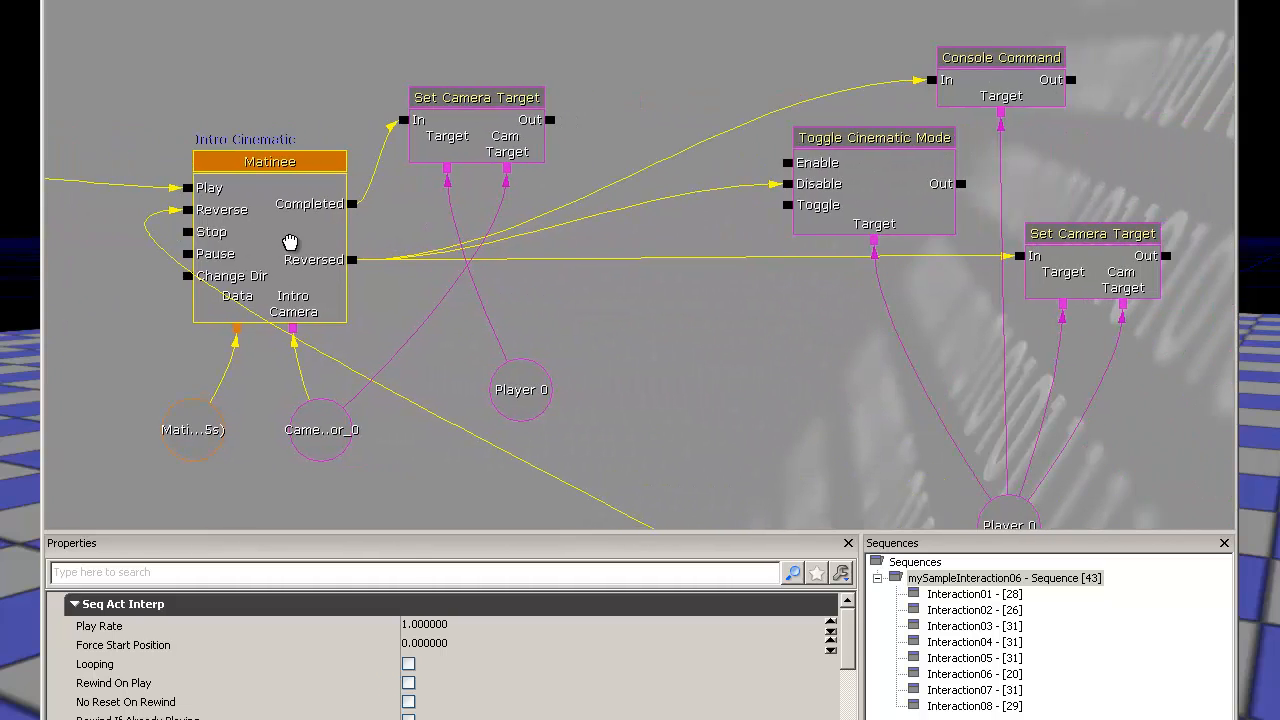
left_click(352, 262)
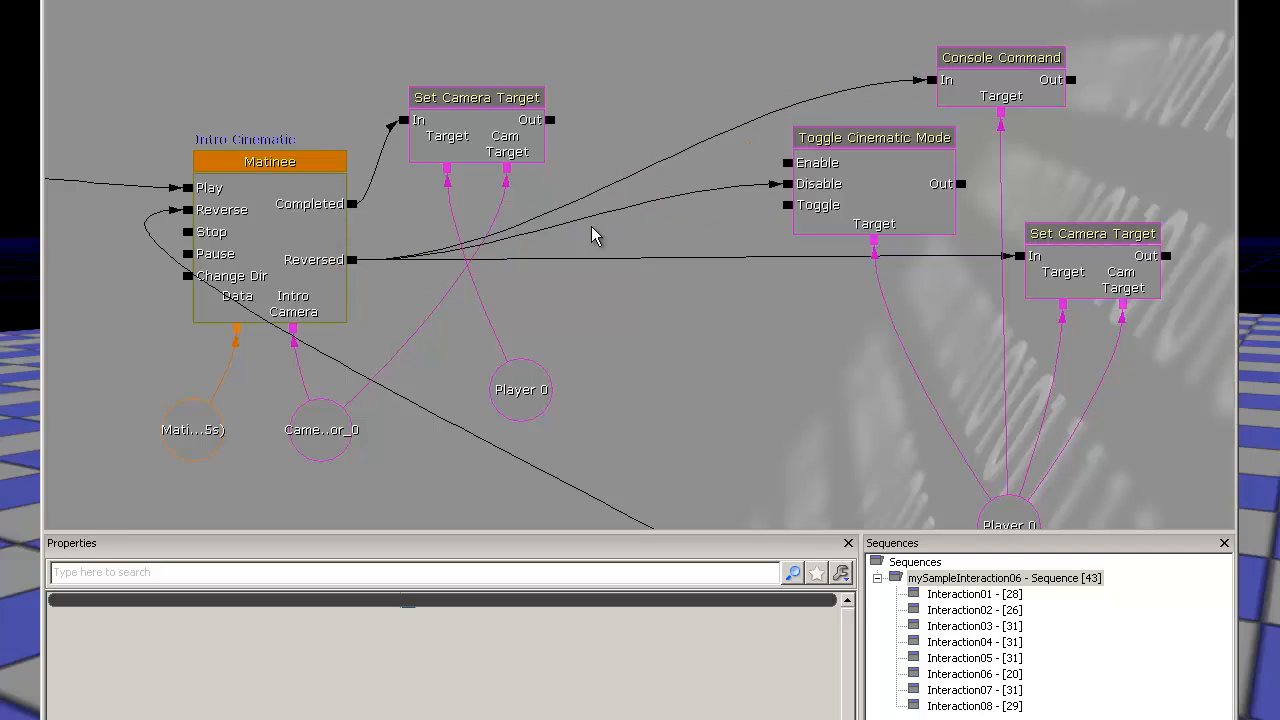
Inspect the Toggle Cinematic Mode node linked to the intro Matinee's Reversed output, checking its Disable Movement and Hide Player options
left_click_drag(978, 90, 800, 133)
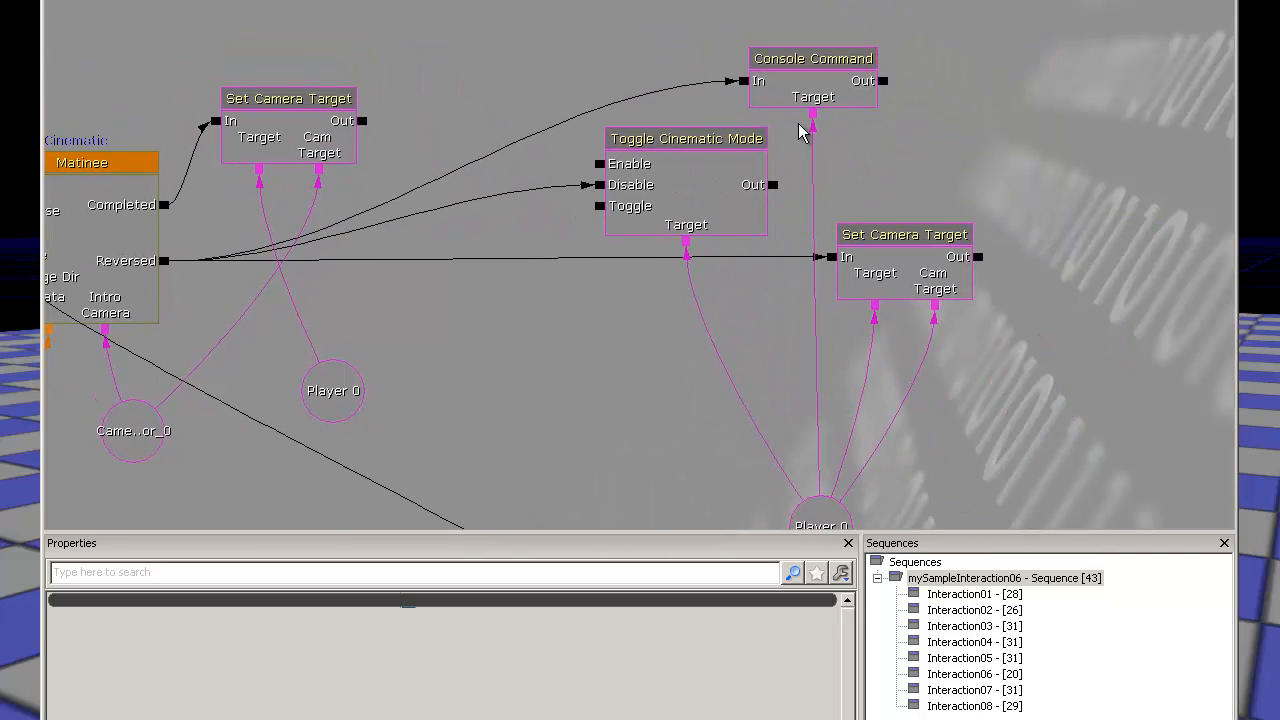
left_click(676, 184)
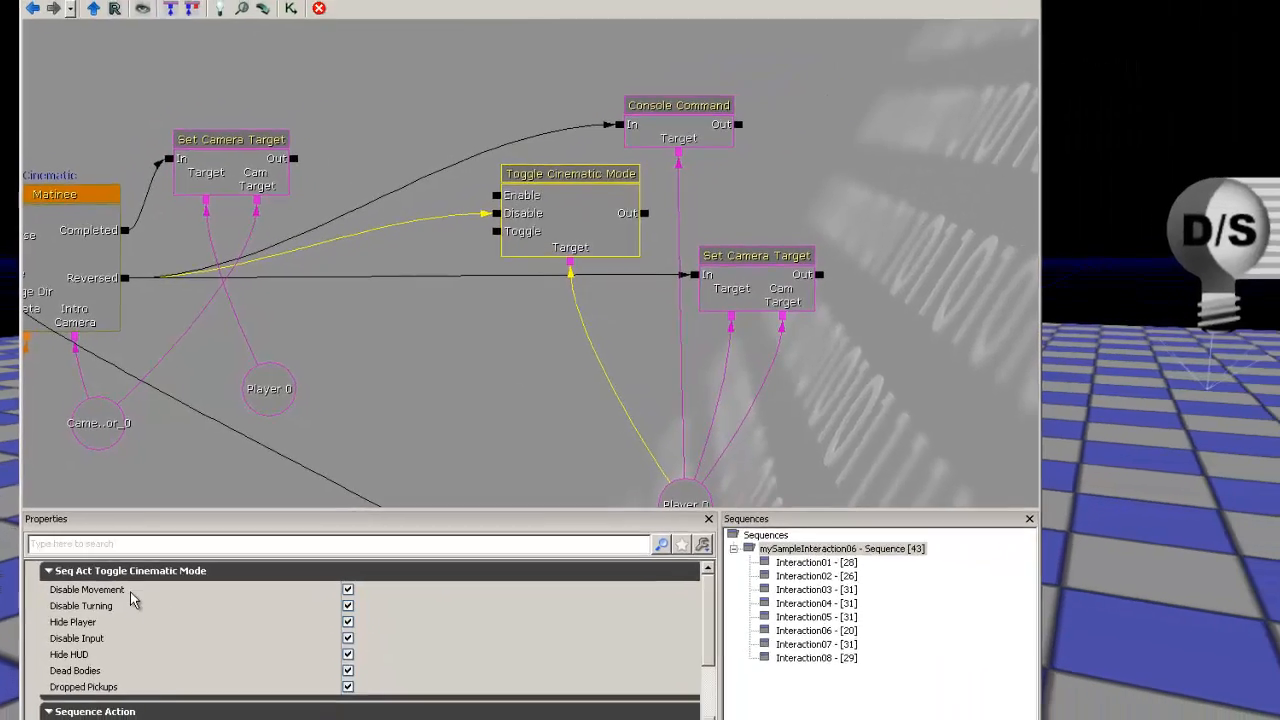
left_click(125, 627)
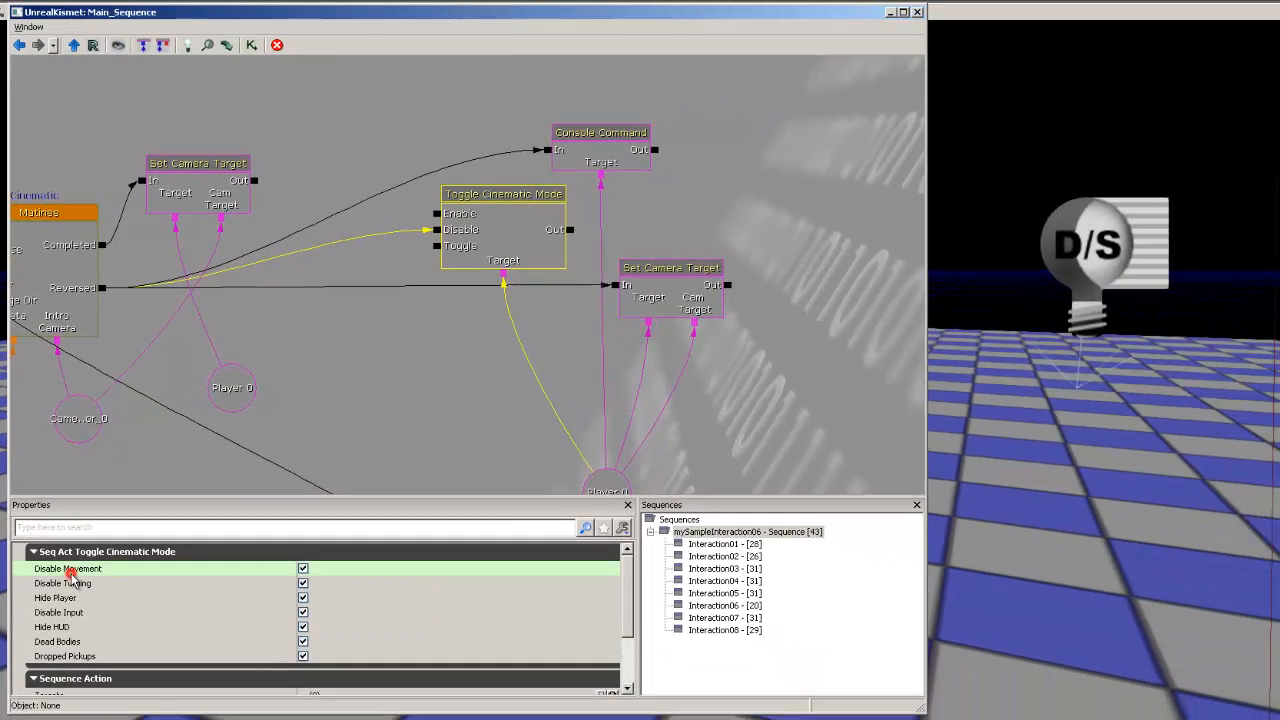
left_click(60, 599)
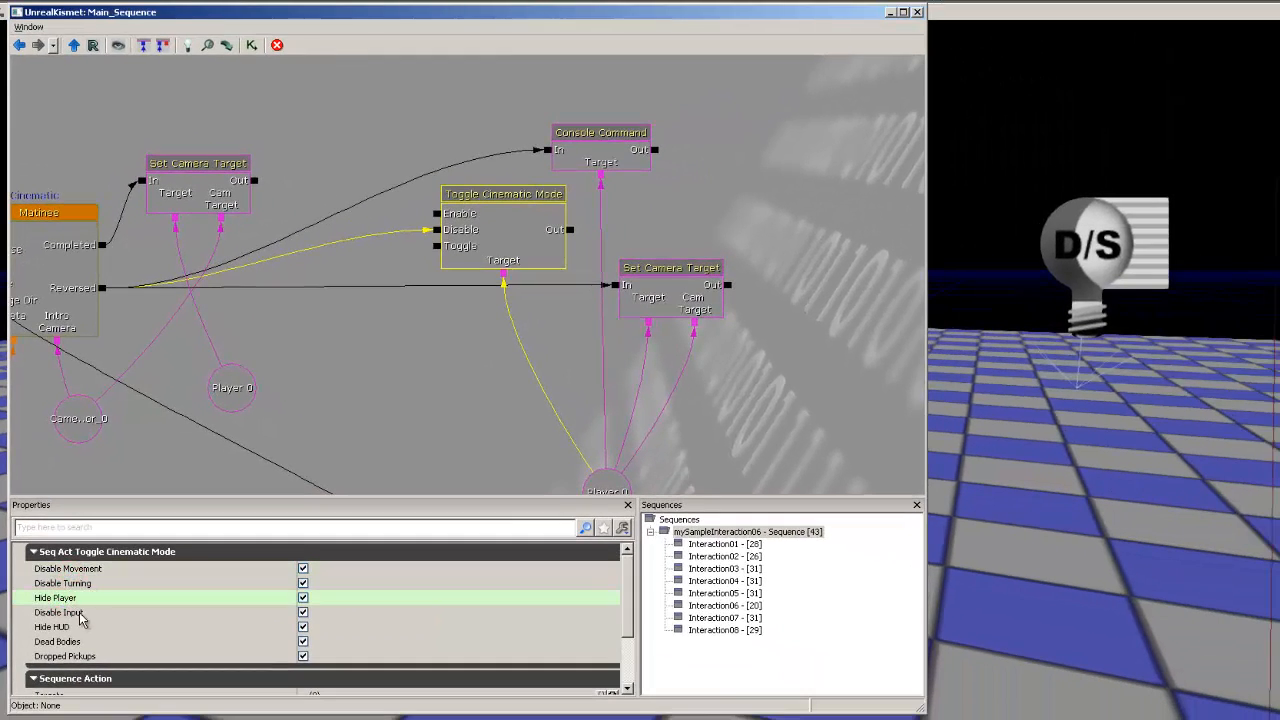
Inspect the Console Command node linked to Reversed, checking its command entry and the Player 0 variable it targets
left_click(607, 133)
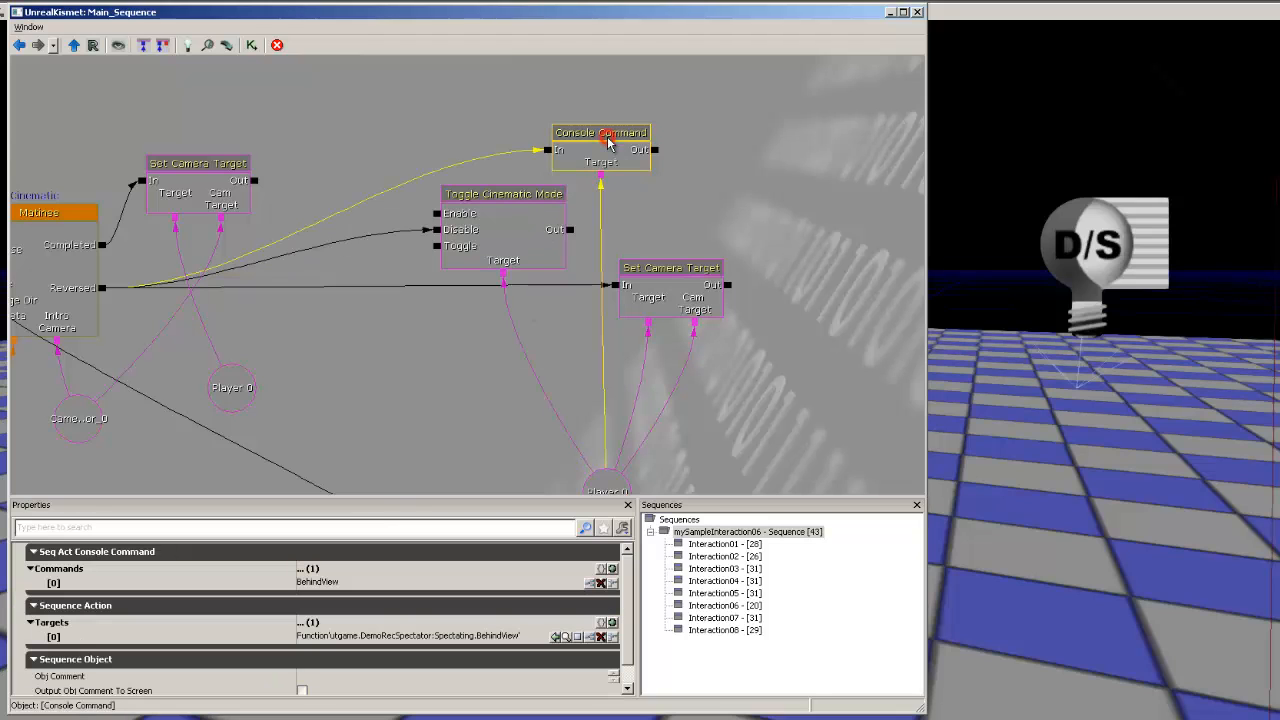
left_click_drag(503, 416, 446, 371)
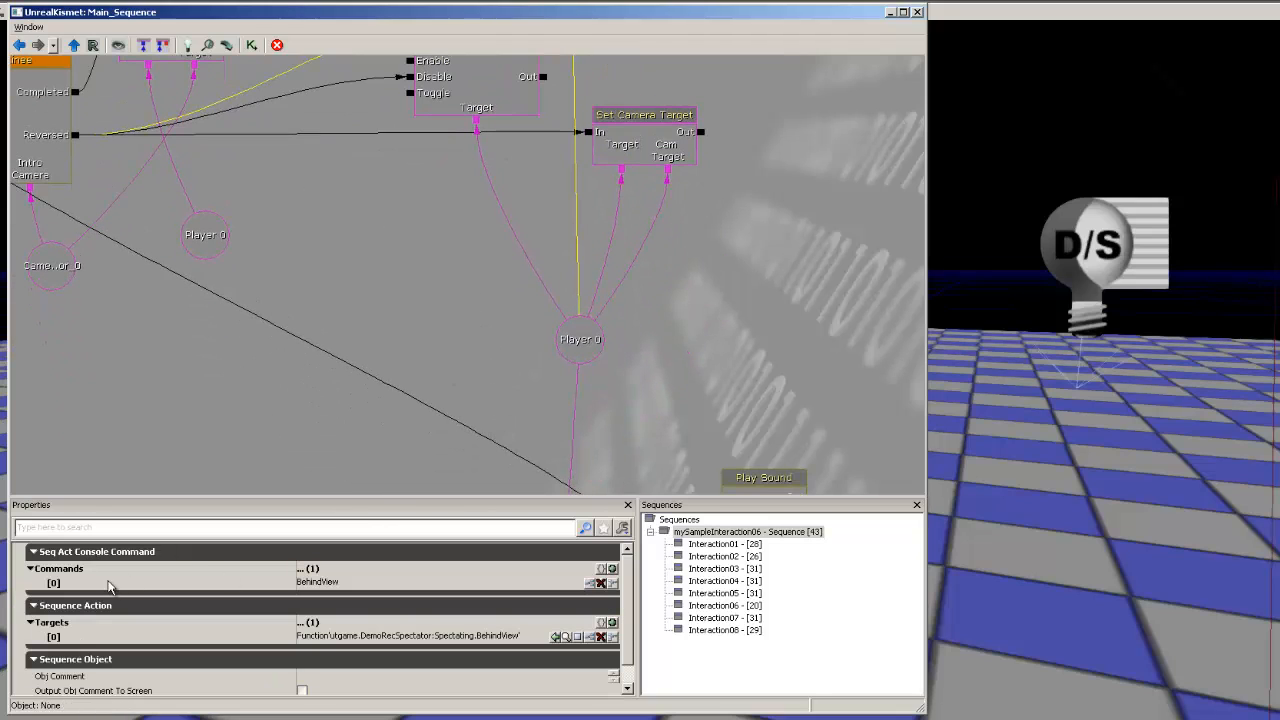
left_click(275, 585)
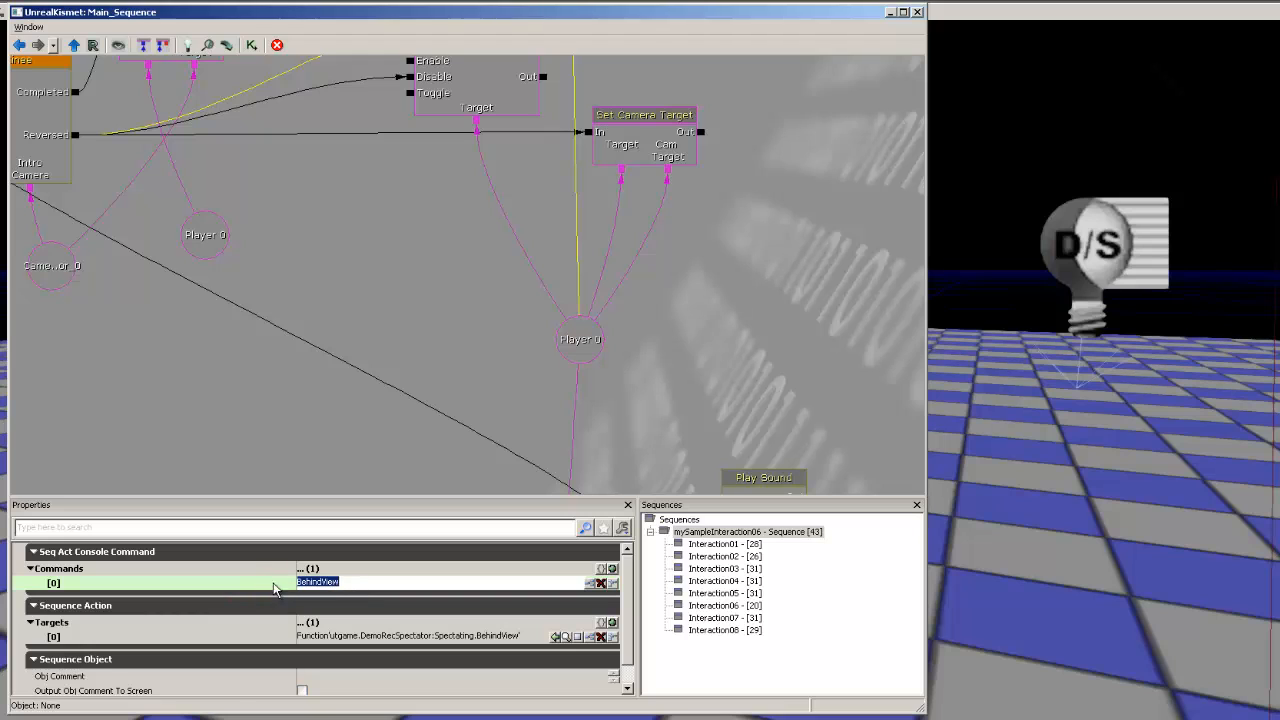
left_click(626, 608)
left_click_drag(640, 634, 641, 606)
Check the Set Camera Target node linked to Reversed and the Player 0 variable feeding its Target and Cam Target
left_click_drag(638, 199, 627, 314)
left_click(660, 243)
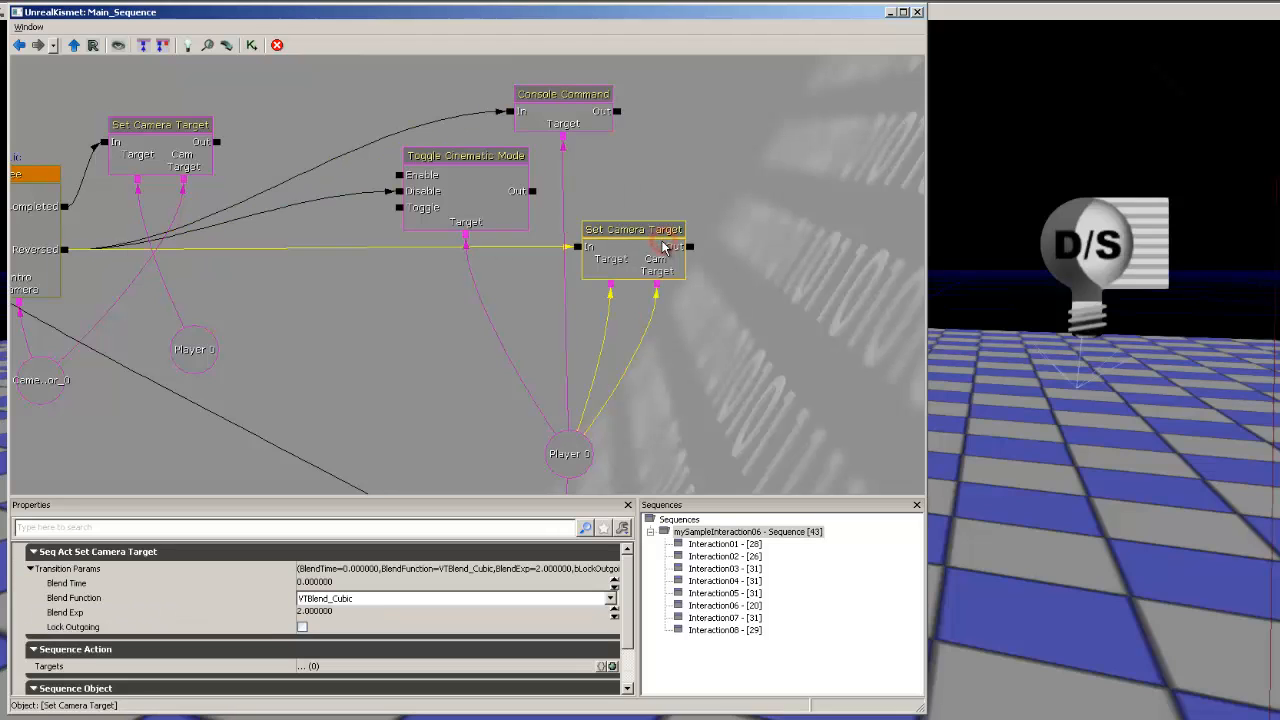
left_click_drag(636, 371, 637, 284)
left_click(569, 377)
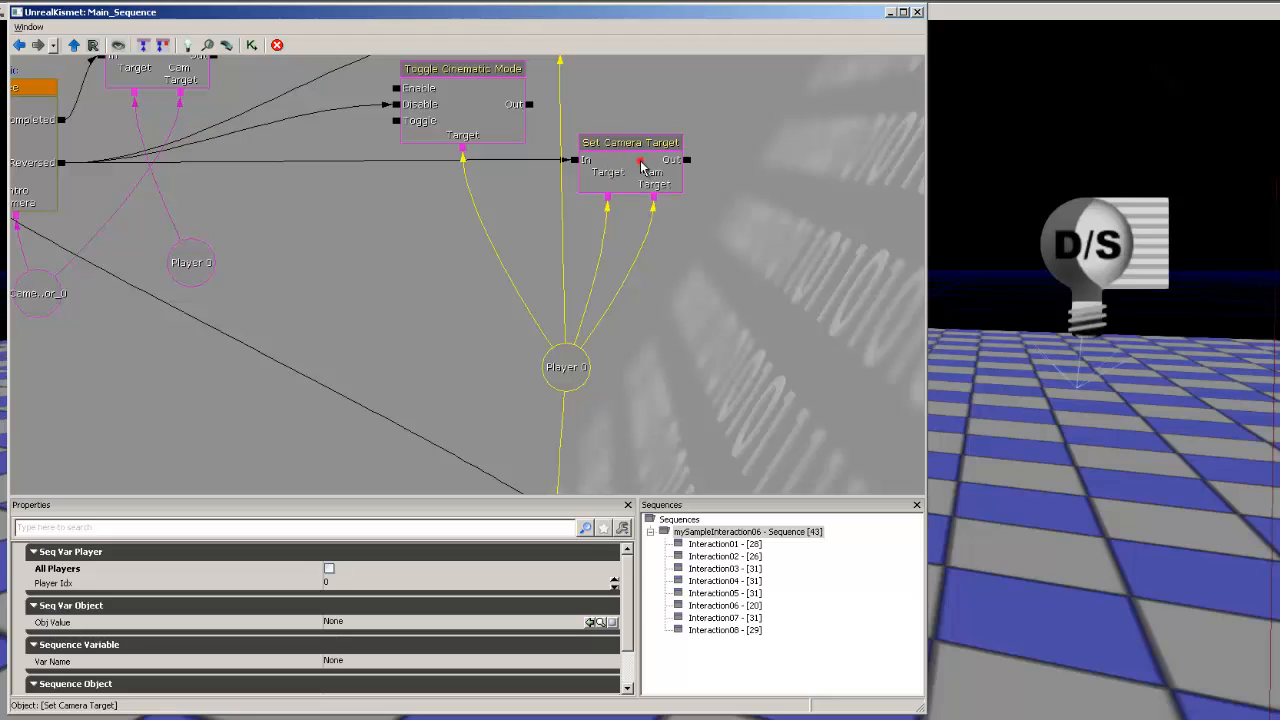
left_click(645, 166)
left_click(566, 372)
left_click(632, 181)
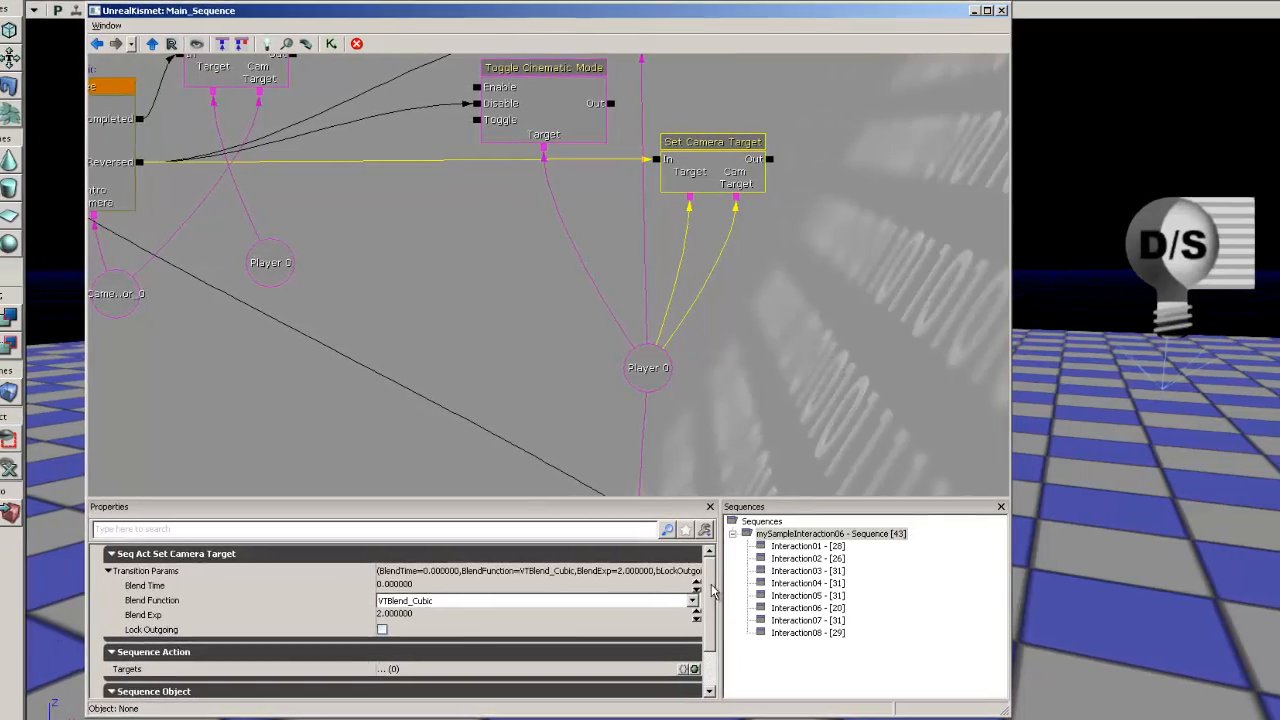
Go from the Player 0 variable to the conversation-ending Toggle HUD node and view the nodes linked to its Out
left_click_drag(710, 584, 736, 541)
left_click_drag(808, 358, 803, 166)
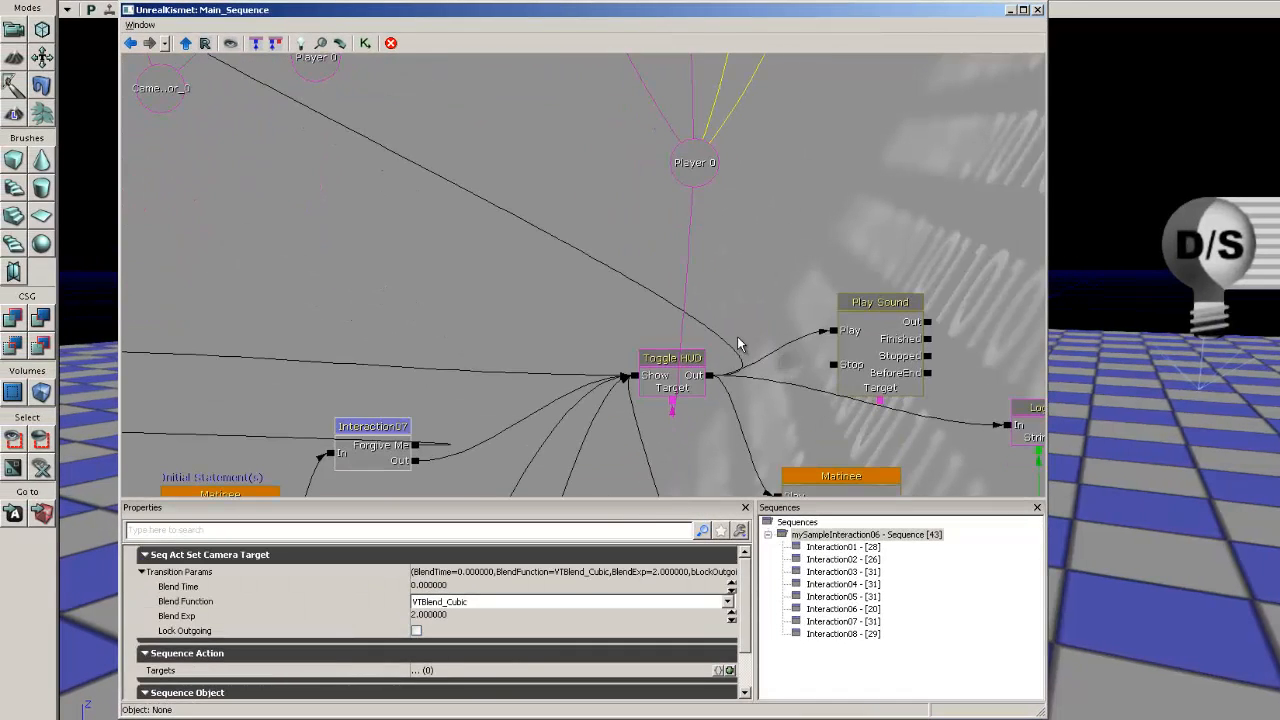